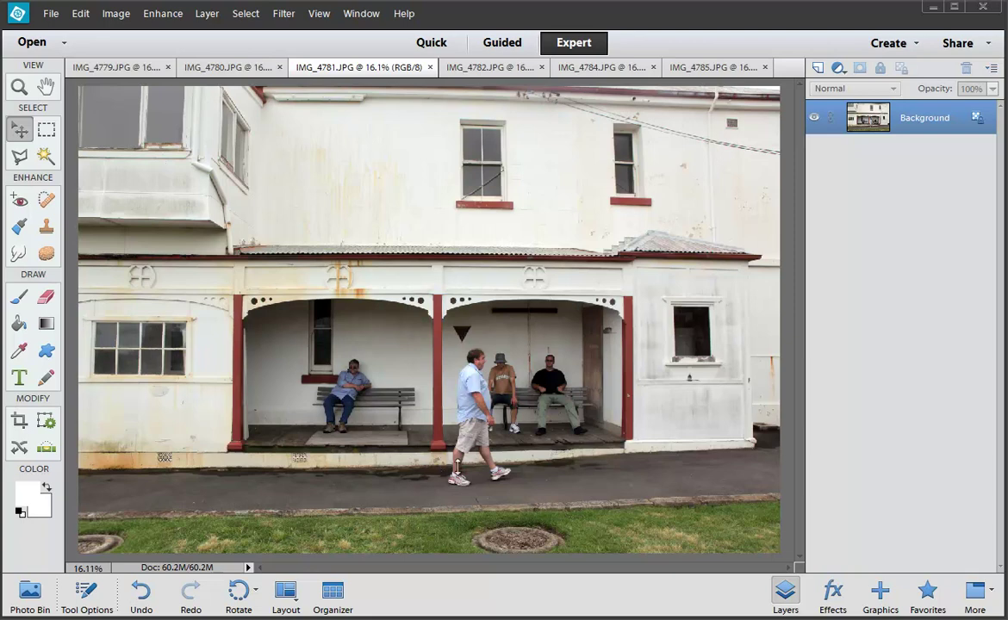
- Flip through the six open porch photos one after another to compare them
key(ctrl+Tab)
key(ctrl+Tab)
key(ctrl+Tab)
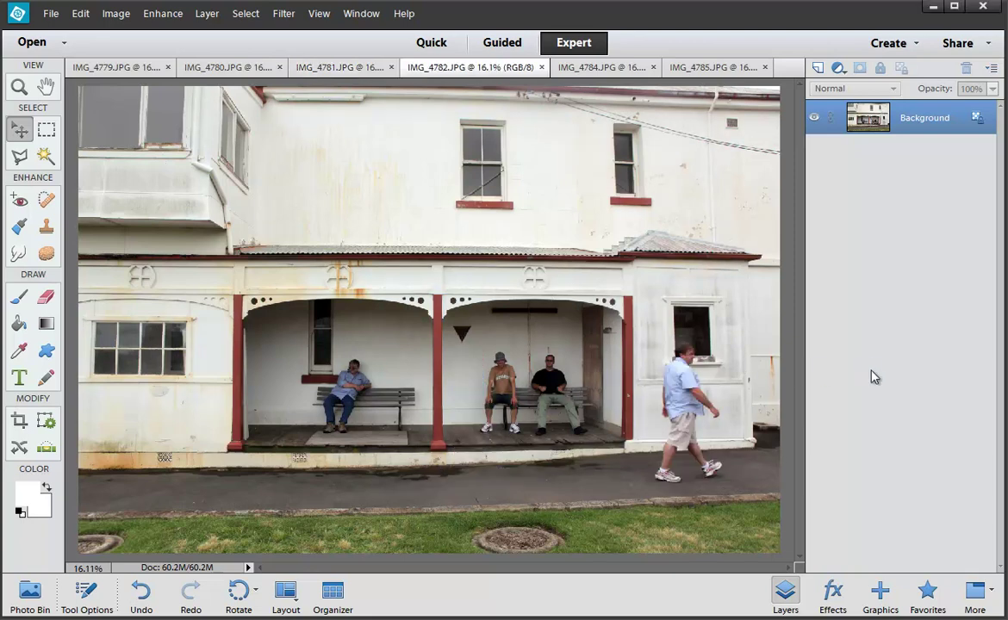
key(ctrl+Tab)
key(ctrl+Tab)
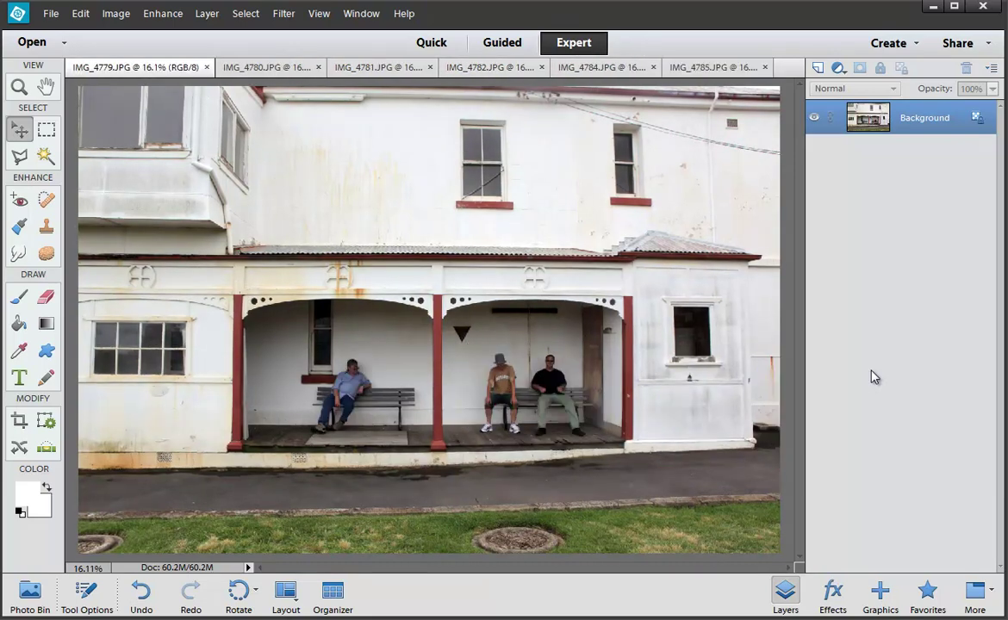
key(ctrl+Tab)
key(ctrl+Tab)
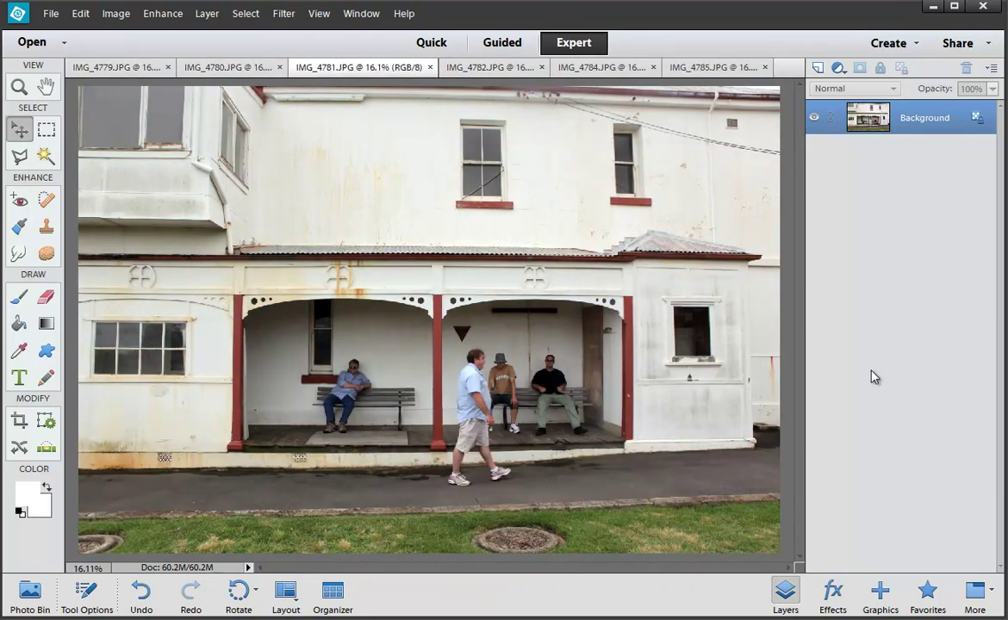
key(ctrl+Tab)
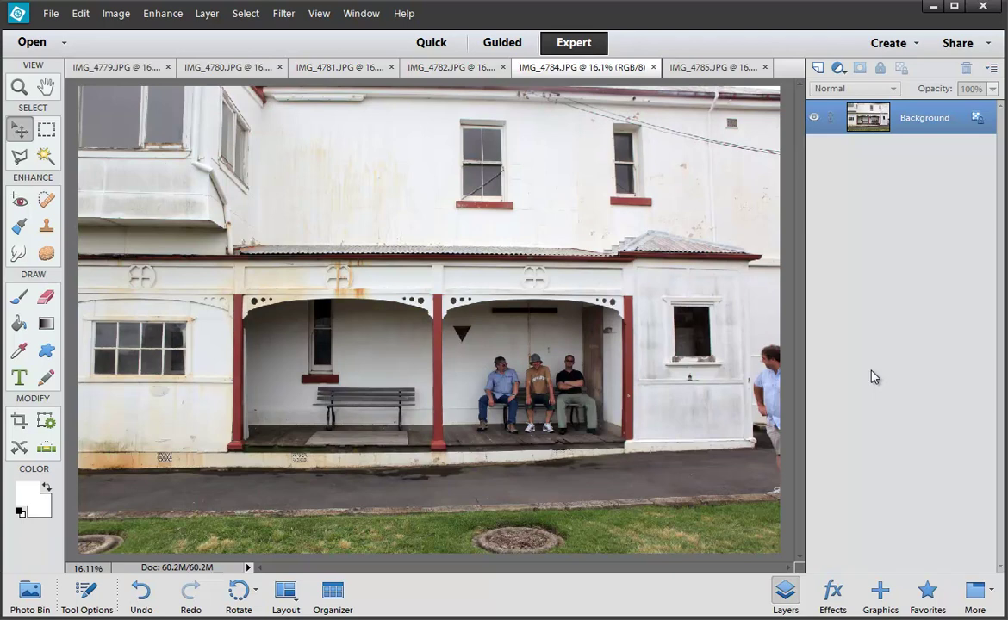
key(ctrl+Tab)
key(ctrl+Tab)
key(ctrl+Tab)
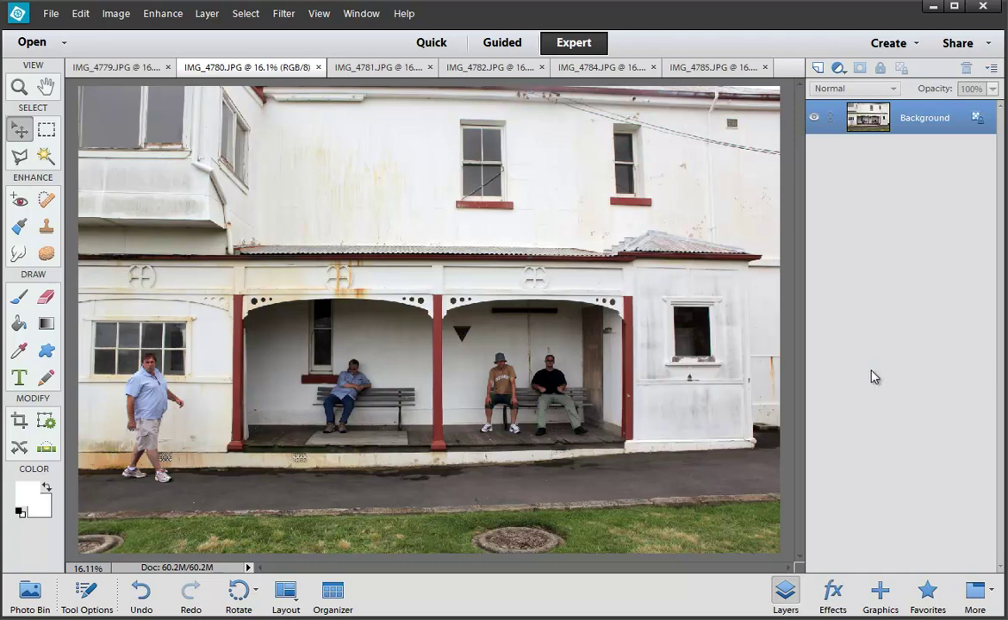
key(ctrl+Tab)
key(ctrl+Tab)
key(ctrl+Tab)
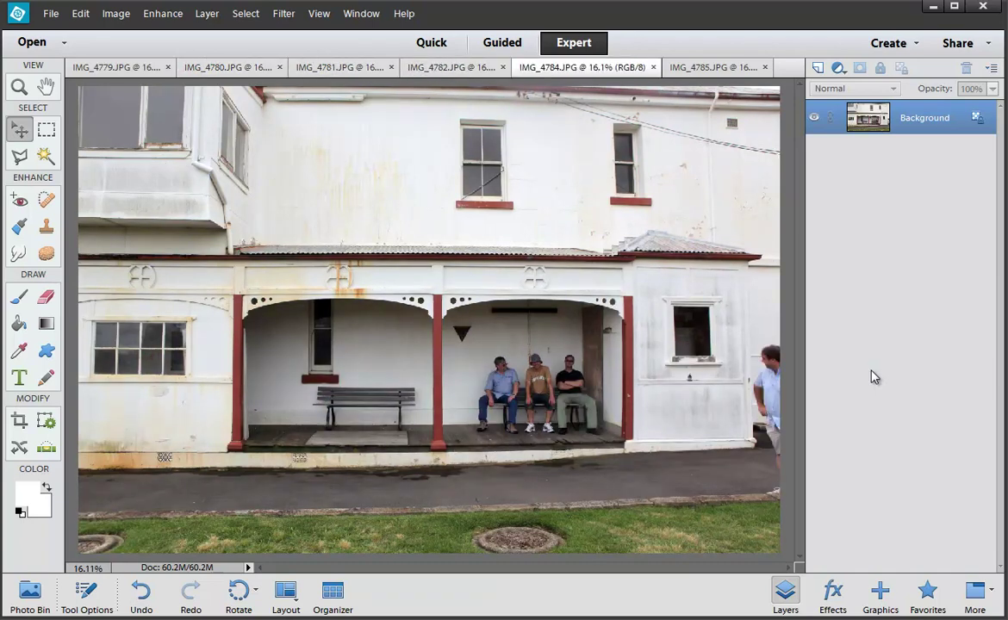
key(ctrl+Tab)
key(ctrl+Tab)
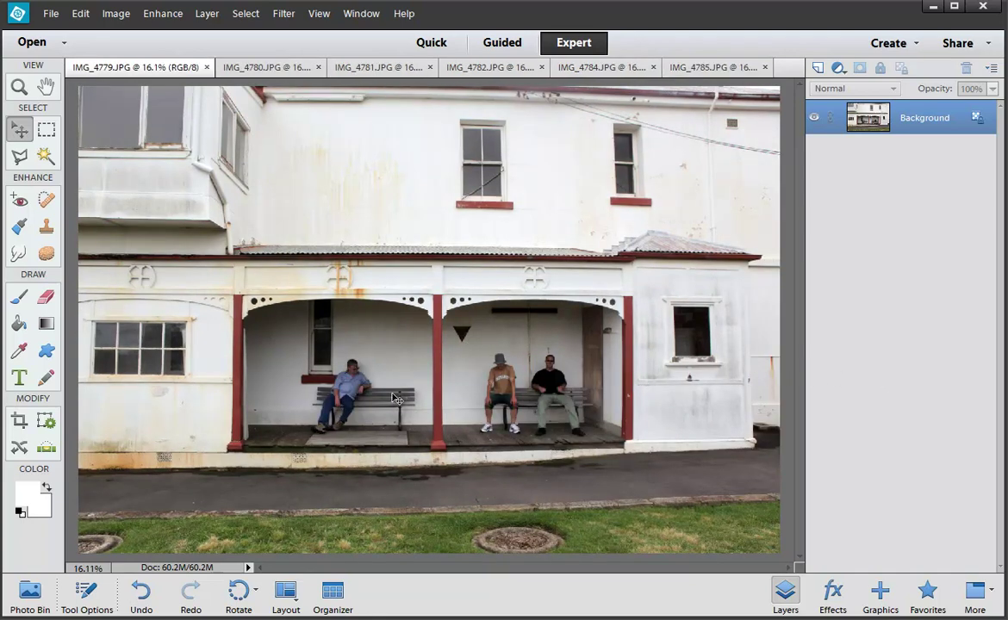
key(ctrl+Tab)
key(ctrl+Tab)
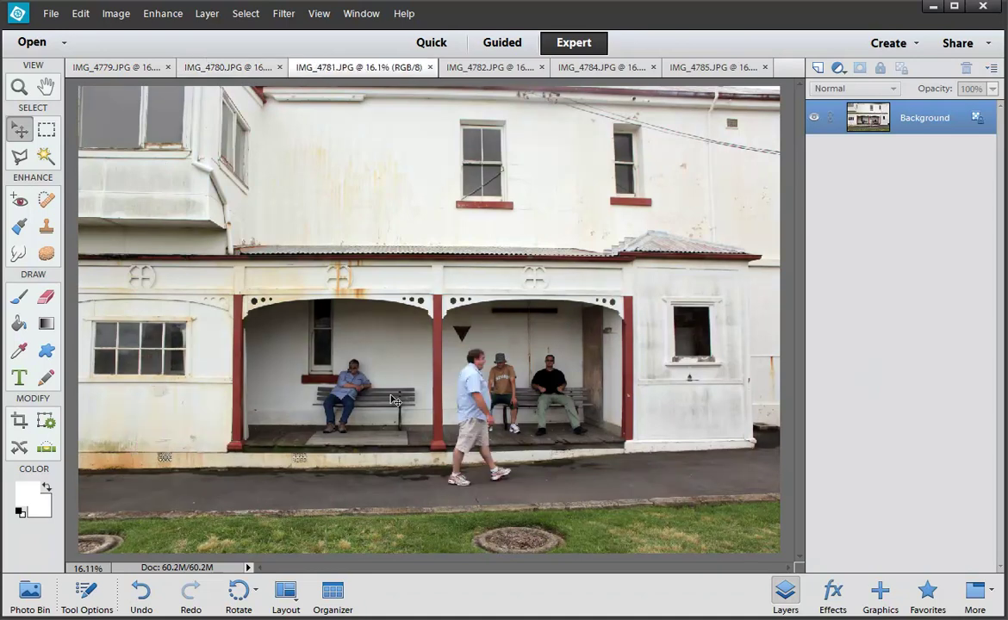
key(ctrl+Tab)
key(ctrl+Tab)
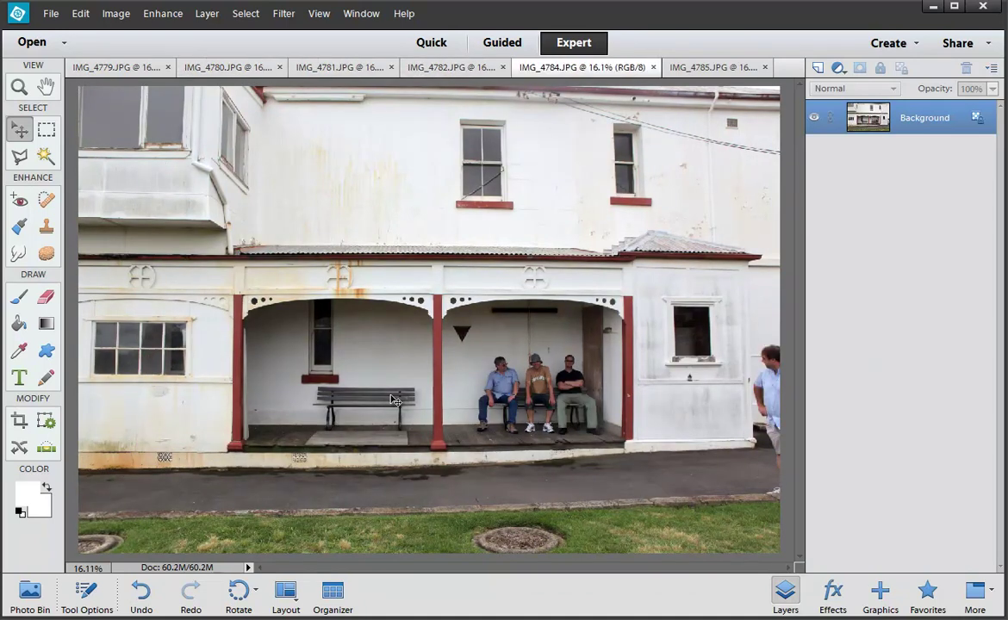
key(ctrl+Tab)
key(ctrl+Tab)
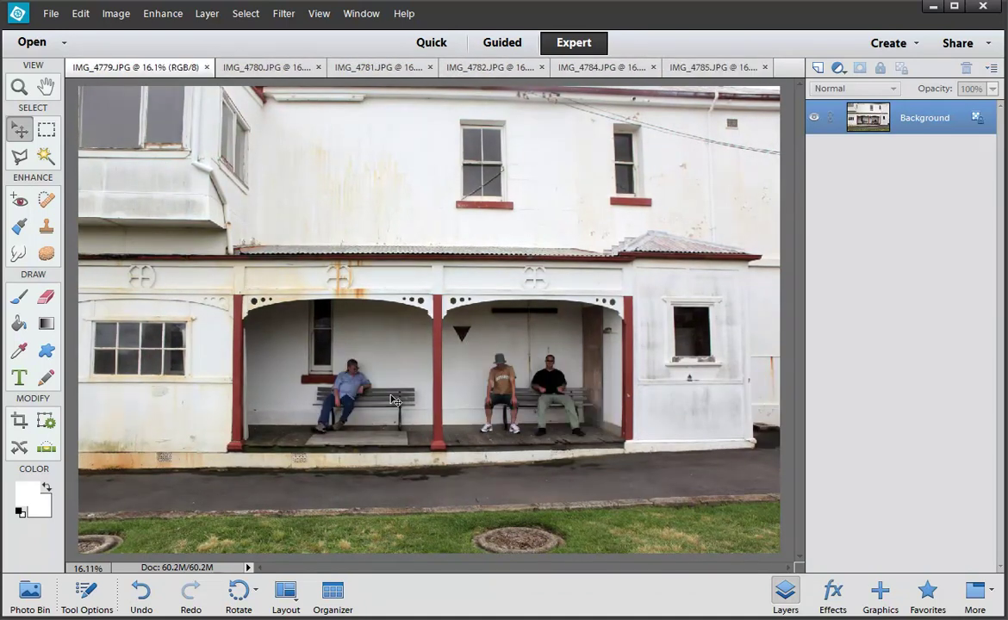
key(ctrl+Tab)
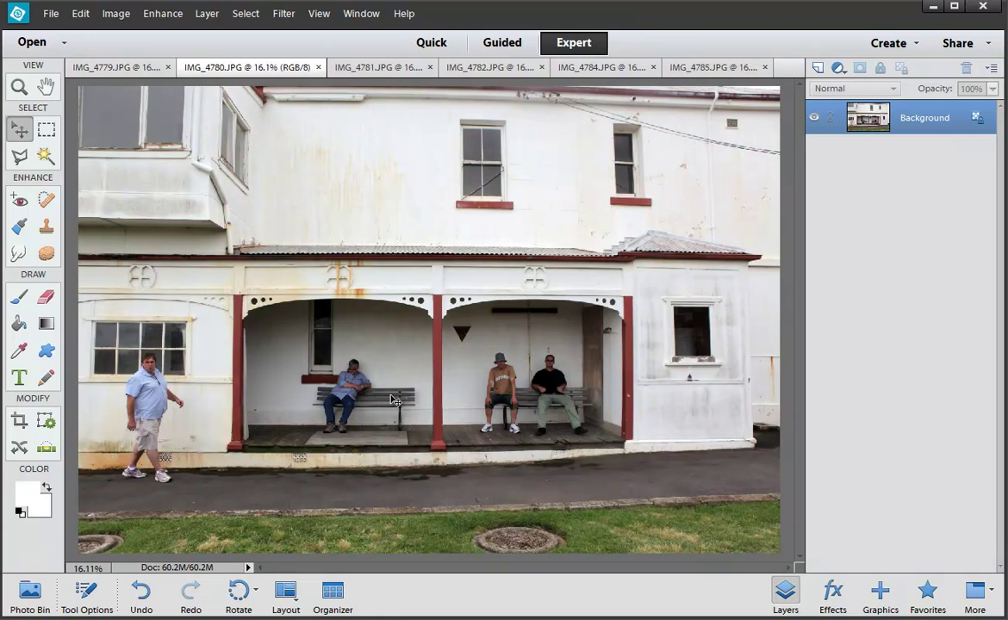
key(ctrl+Tab)
key(ctrl+Tab)
key(ctrl+Tab)
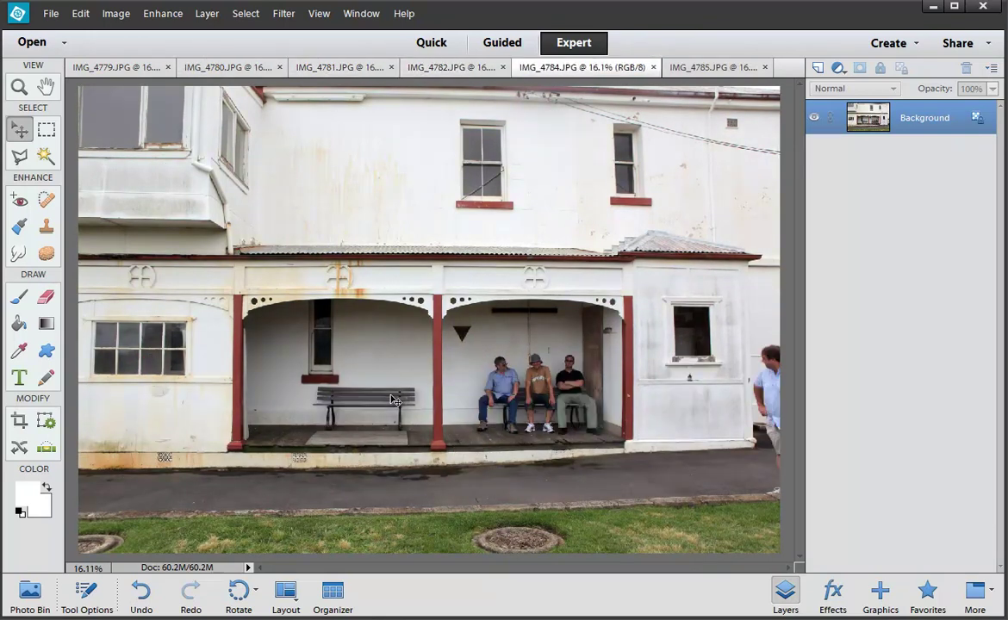
key(ctrl+Tab)
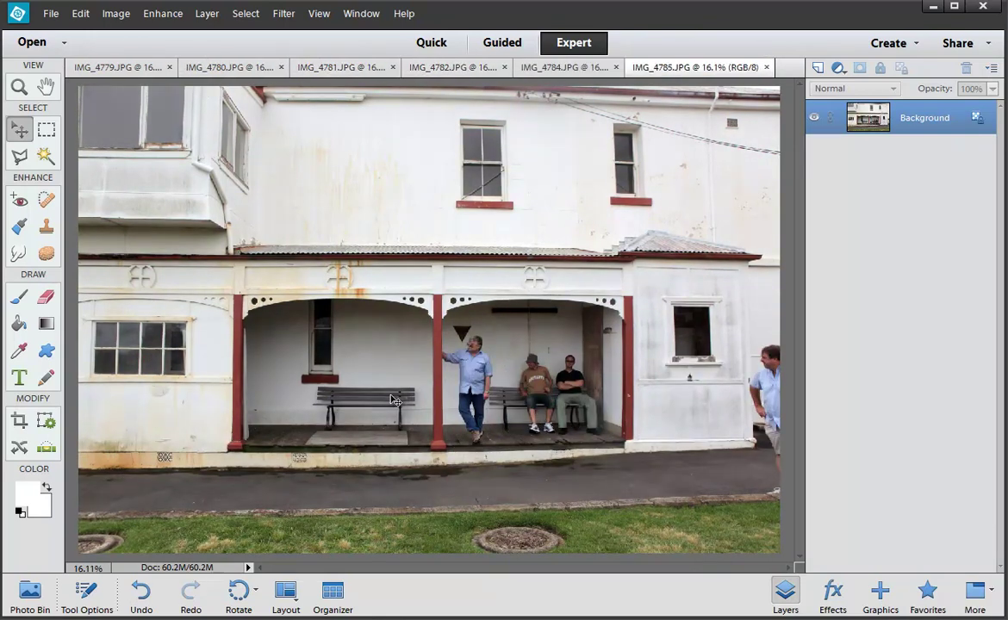
key(ctrl+Tab)
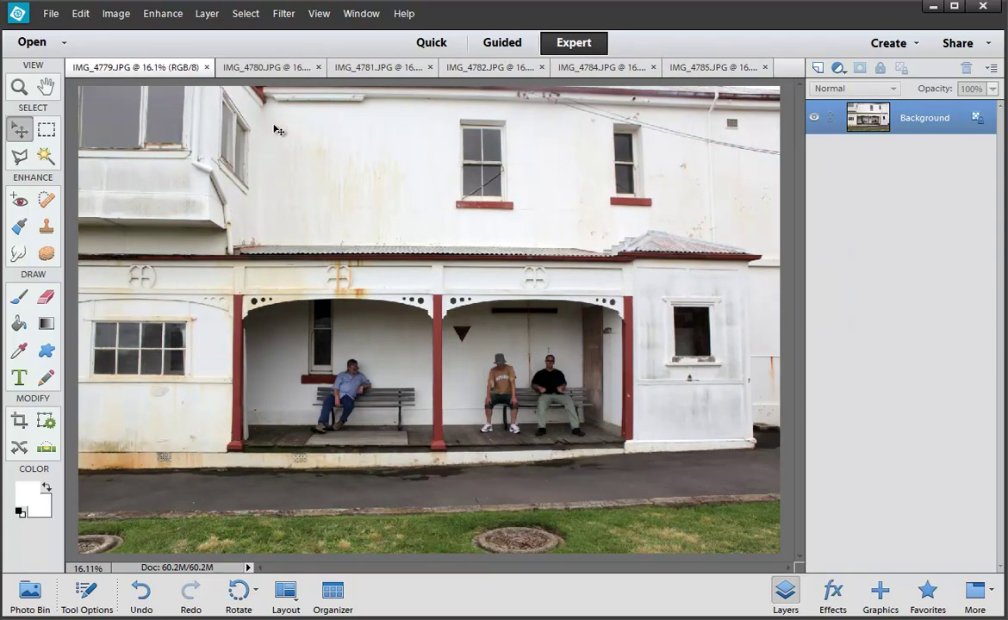
- Launch Photomerge Scene Cleaner with IMG_4779 as Source, show the Photo Bin, and peek at Advanced Options
click(177, 15)
mouse_move(261, 251)
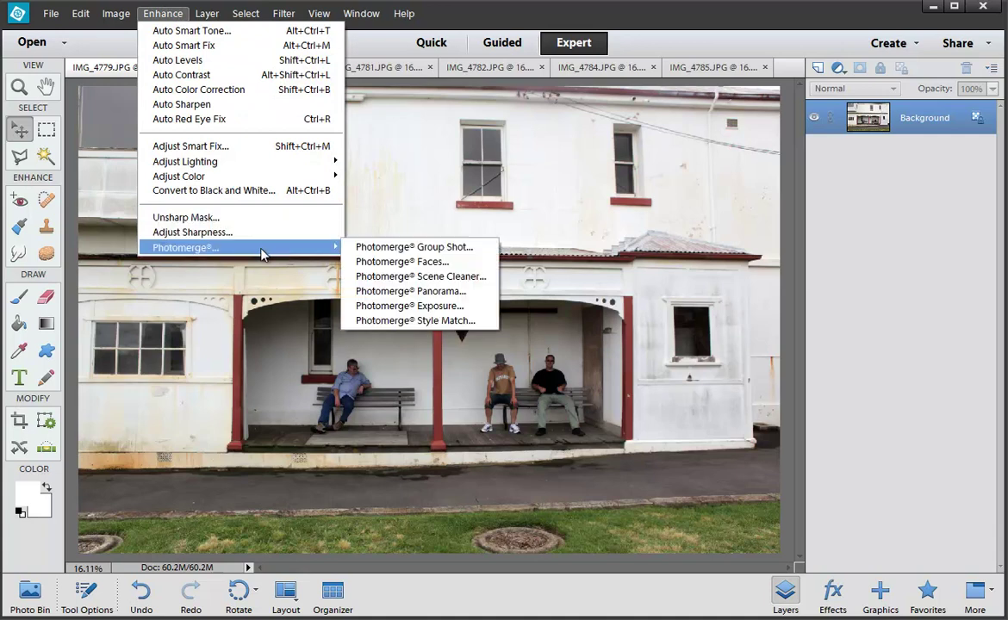
click(411, 276)
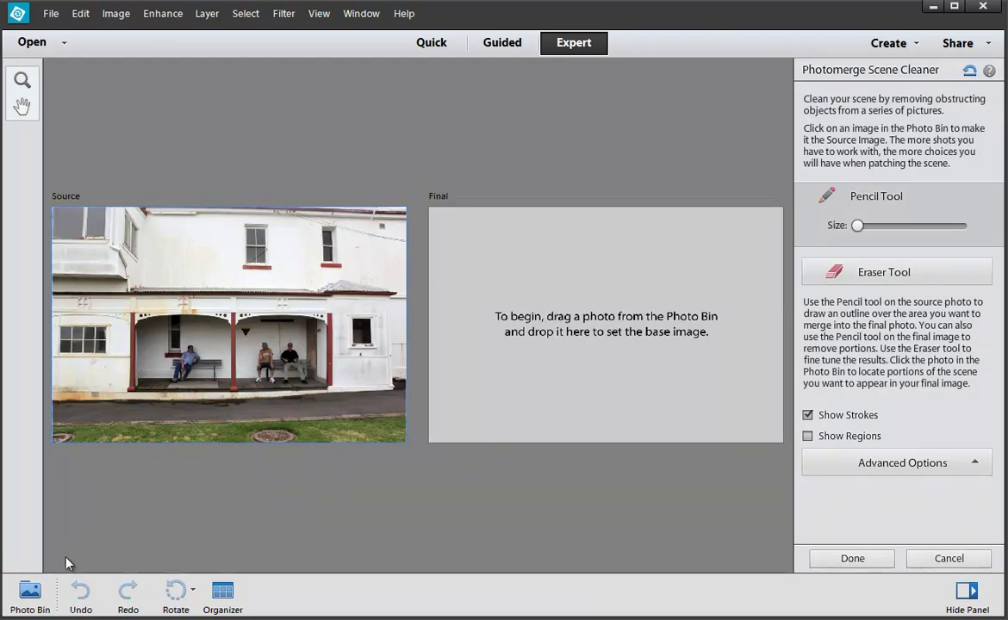
click(31, 591)
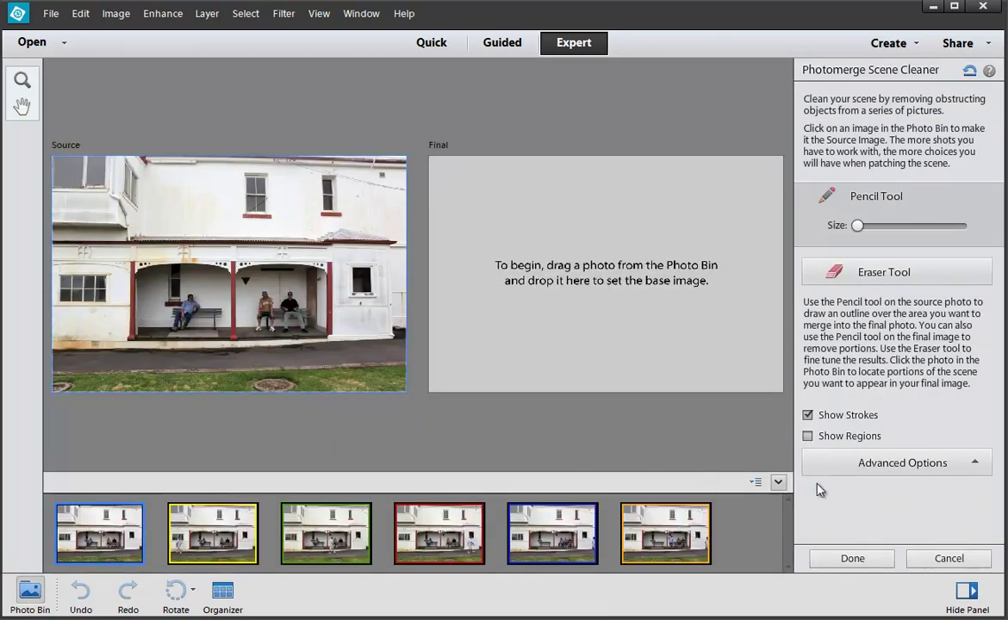
click(935, 469)
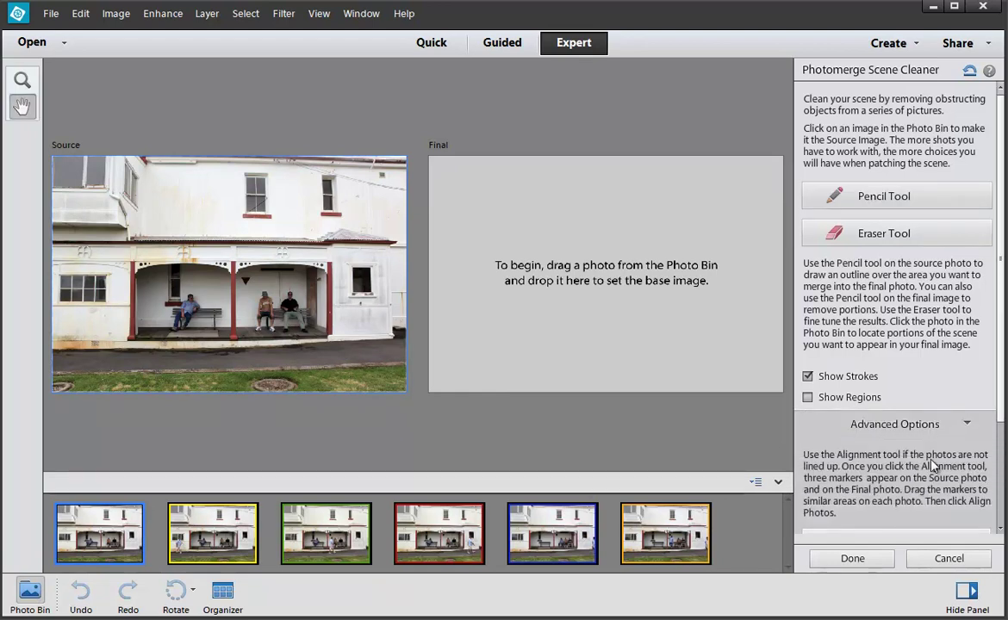
click(969, 71)
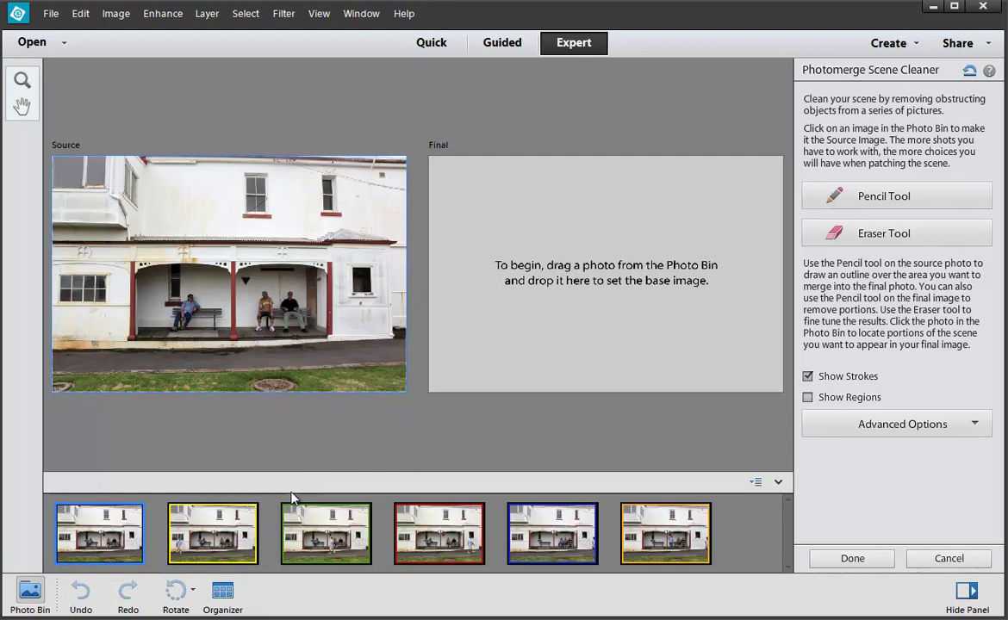
- Drag the walking-man photo into the Final pane as the base image
drag(208, 521, 549, 322)
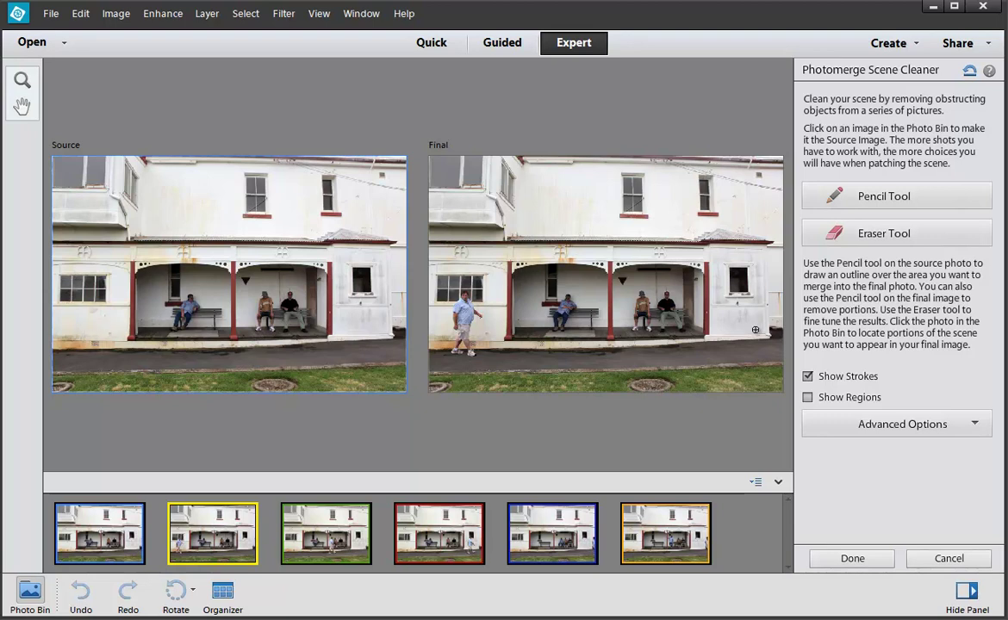
- With a slightly larger Pencil Tool, outline the left window on Source to remove the walking man
click(932, 207)
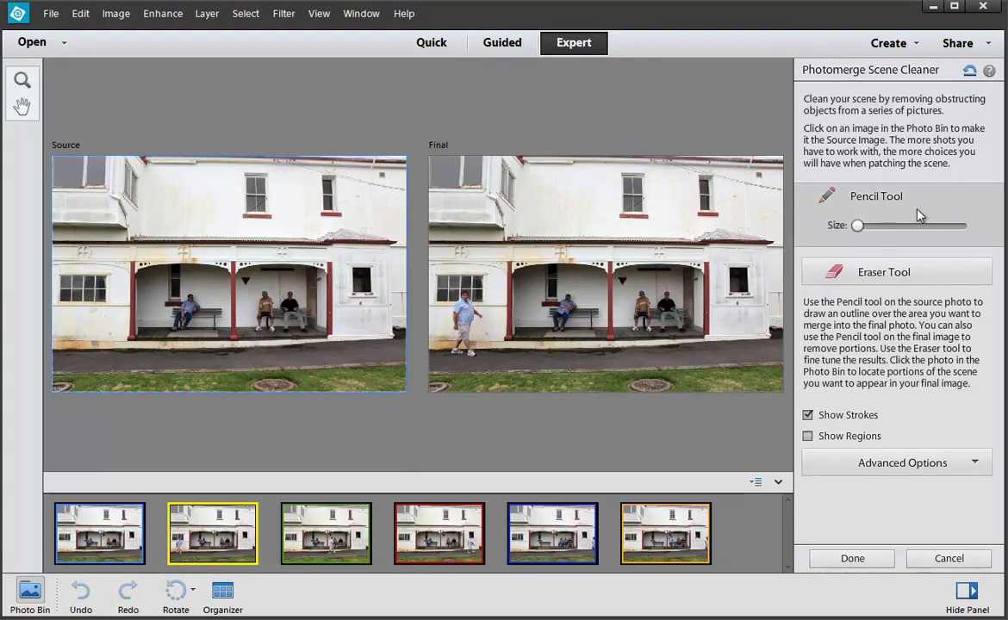
mouse_move(859, 225)
mouse_down()
mouse_move(943, 226)
mouse_move(860, 234)
mouse_up()
mouse_move(95, 269)
mouse_down()
mouse_move(72, 326)
mouse_move(85, 340)
mouse_move(99, 320)
mouse_move(97, 270)
mouse_up()
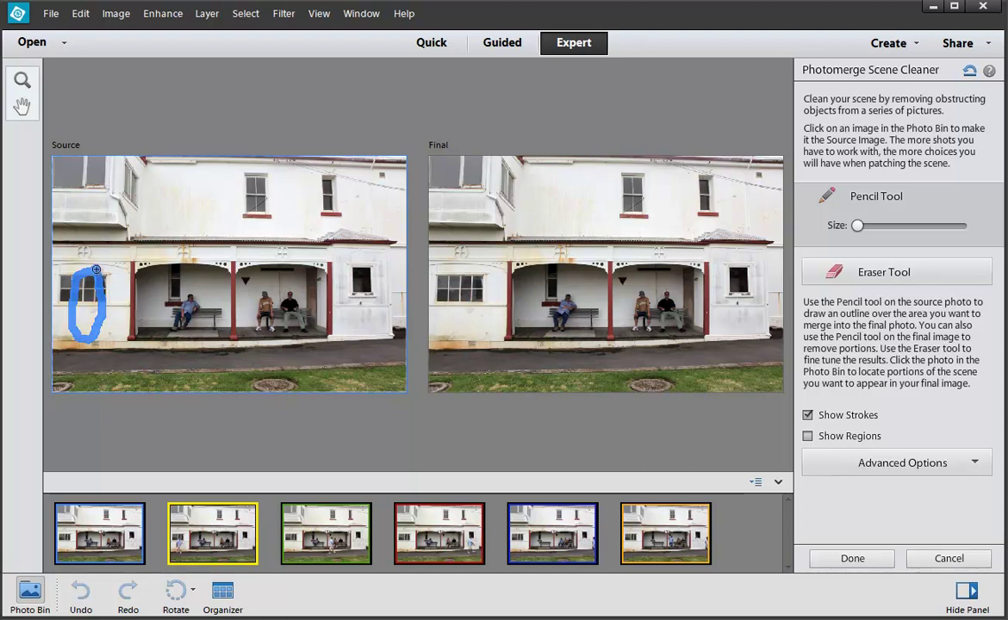
key(ctrl+z)
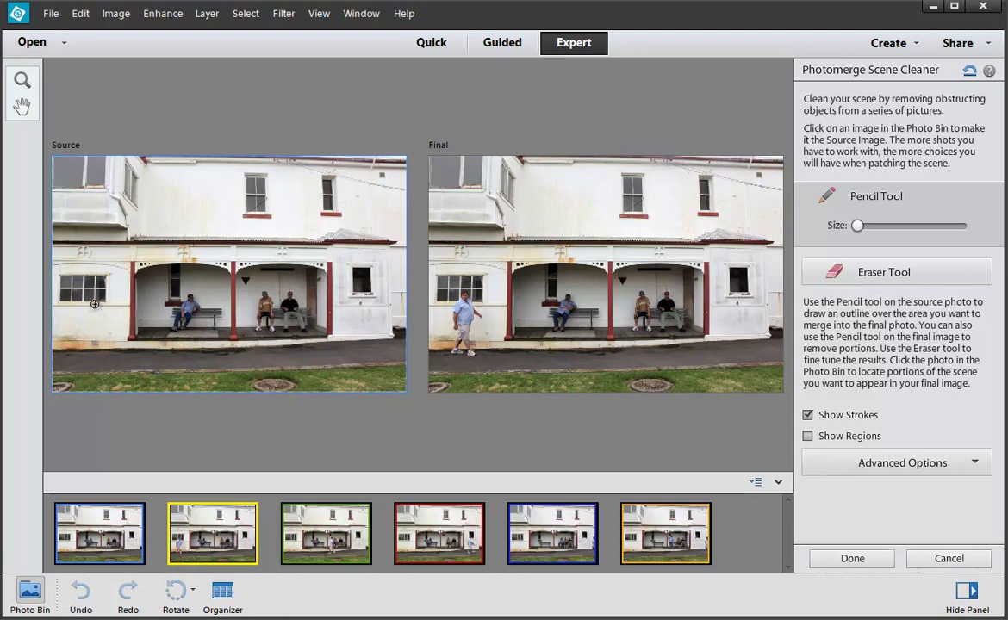
mouse_move(83, 282)
mouse_down()
mouse_move(93, 274)
mouse_move(76, 288)
mouse_move(73, 321)
mouse_up()
mouse_move(75, 335)
mouse_down()
mouse_move(84, 346)
mouse_move(101, 318)
mouse_move(96, 276)
mouse_up()
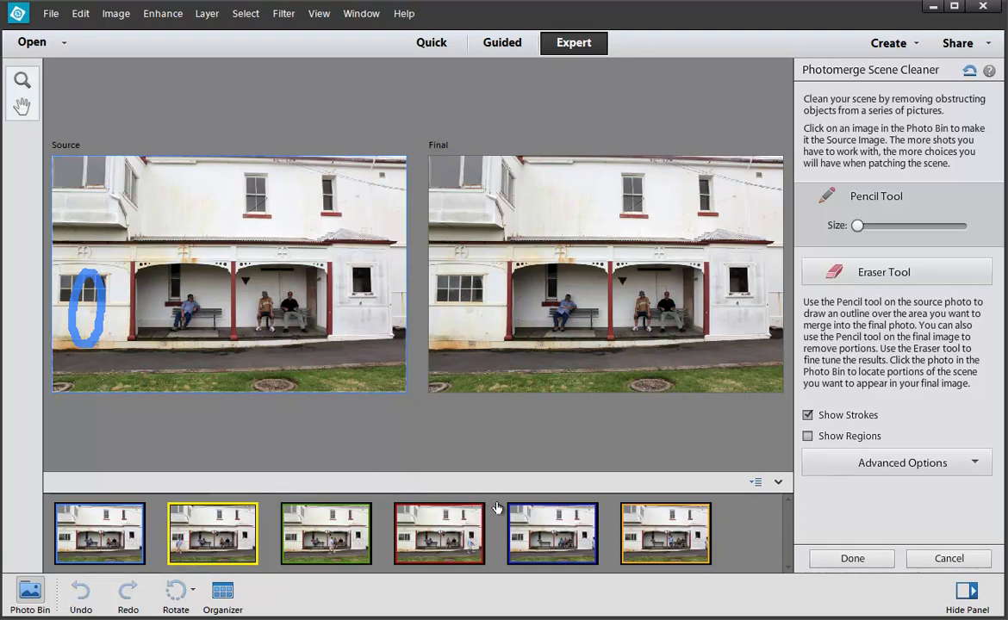
- Make IMG_4782 the Source and outline the bench and seated men to bring them into Final
drag(590, 501, 663, 538)
click(665, 541)
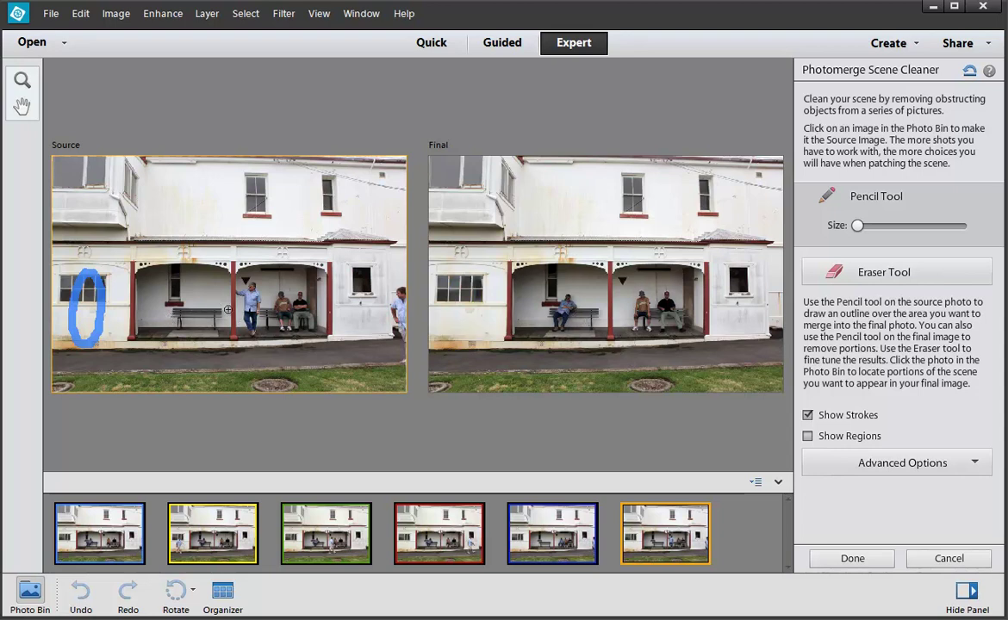
mouse_move(197, 299)
mouse_down()
mouse_move(163, 314)
mouse_move(178, 331)
mouse_move(203, 307)
mouse_up()
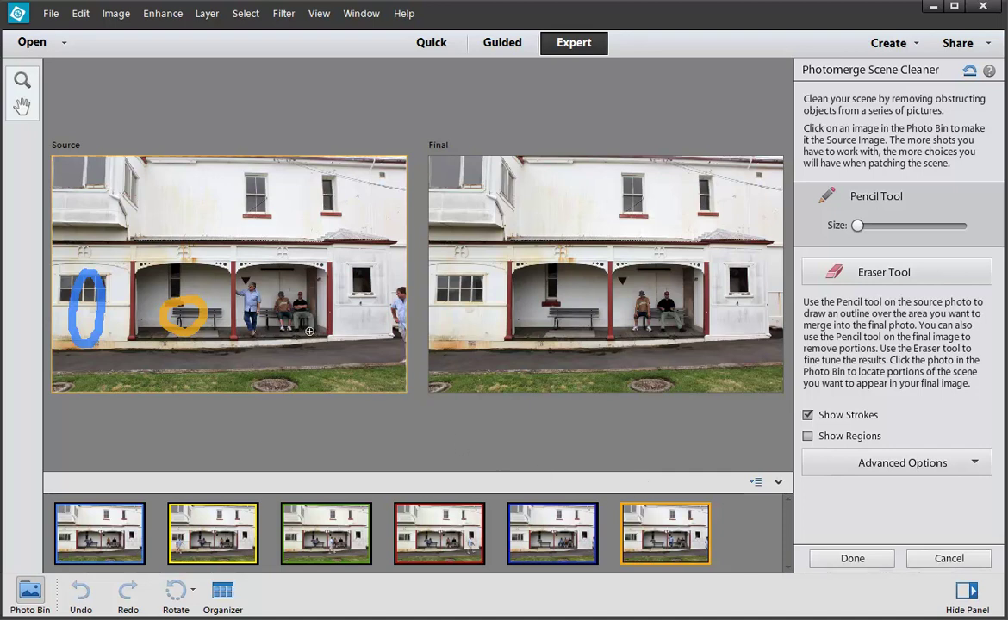
mouse_move(307, 295)
mouse_down()
mouse_move(254, 280)
mouse_move(250, 317)
mouse_move(298, 330)
mouse_move(315, 331)
mouse_move(309, 295)
mouse_up()
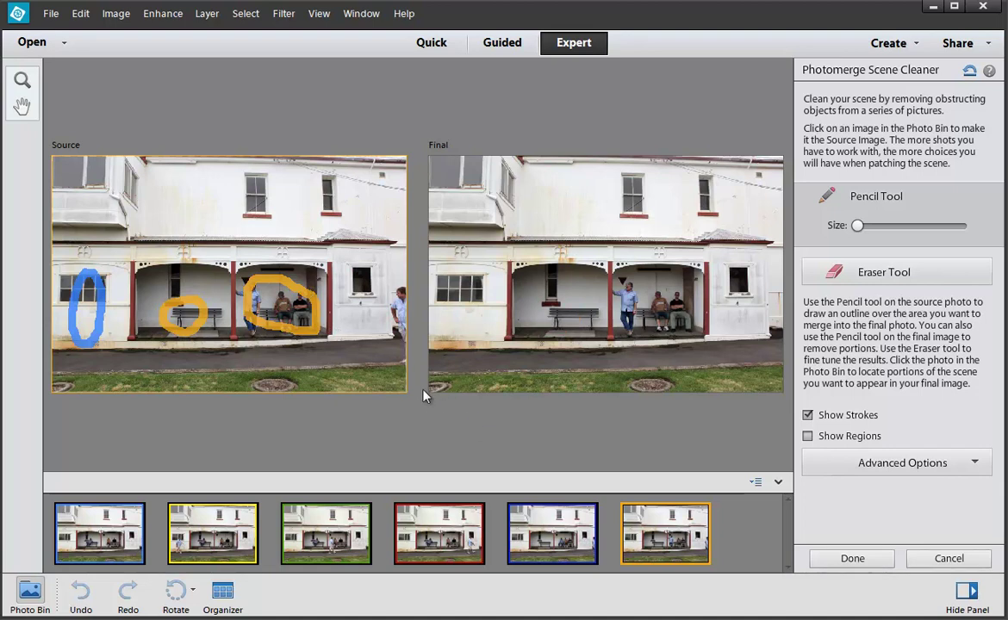
click(417, 530)
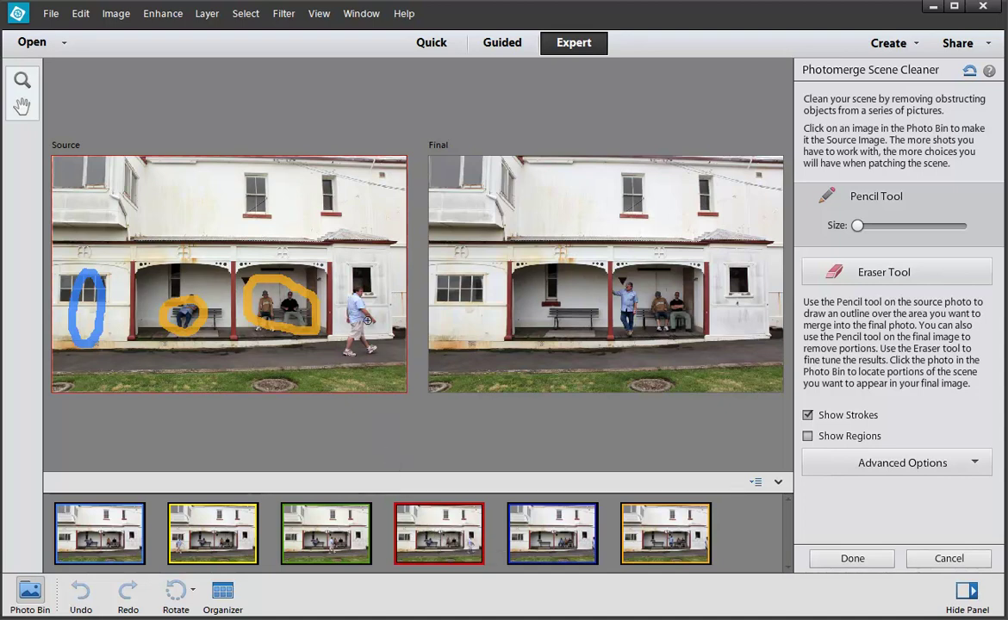
- Outline the walking man in red on Source, then toggle Show Strokes and Show Regions to check
mouse_move(369, 311)
mouse_down()
mouse_move(366, 291)
mouse_move(355, 297)
mouse_move(351, 354)
mouse_up()
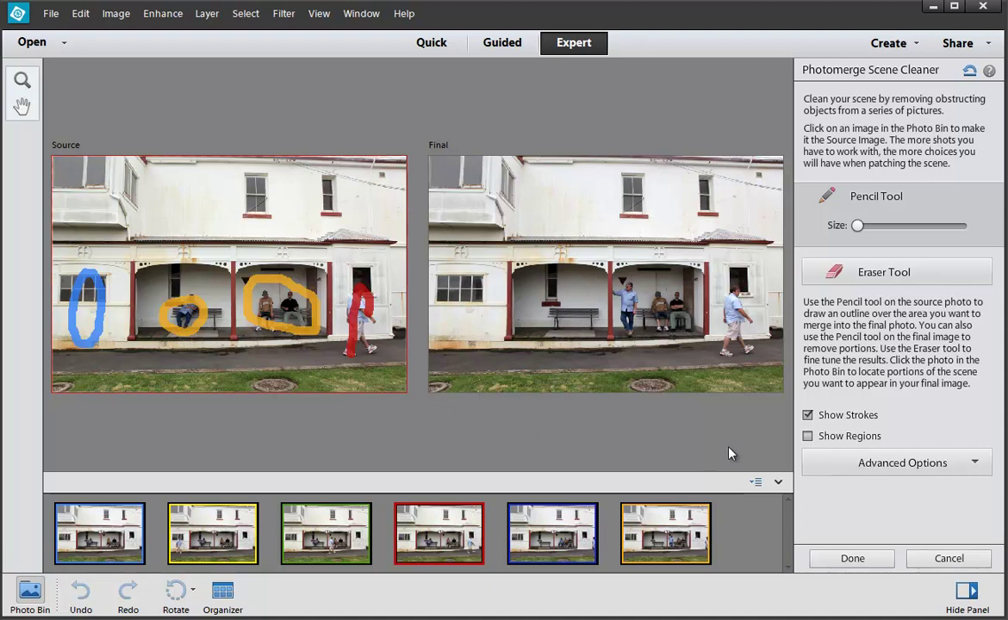
click(808, 417)
click(808, 416)
click(808, 436)
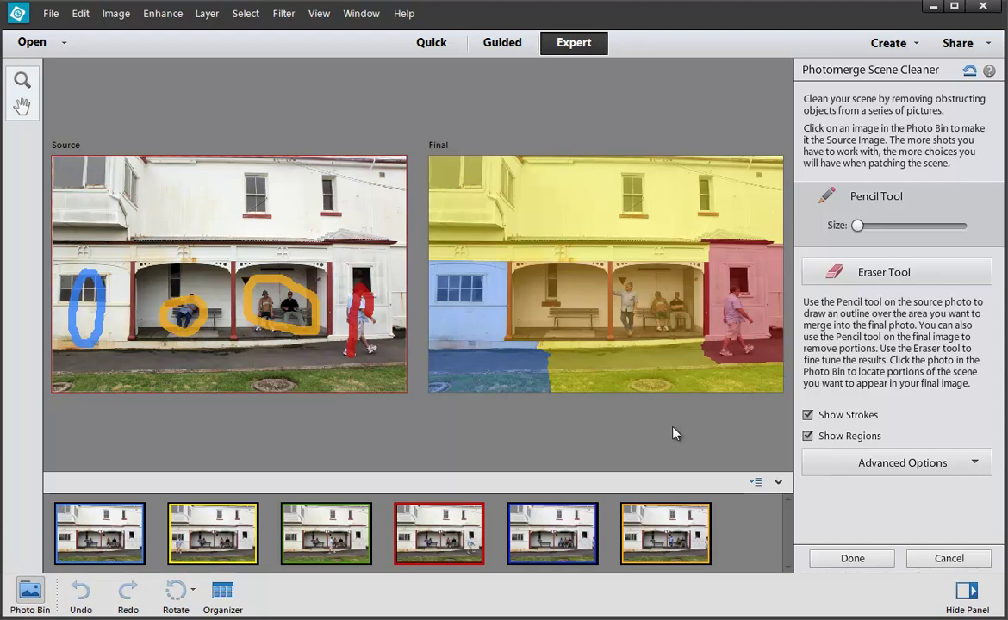
click(808, 436)
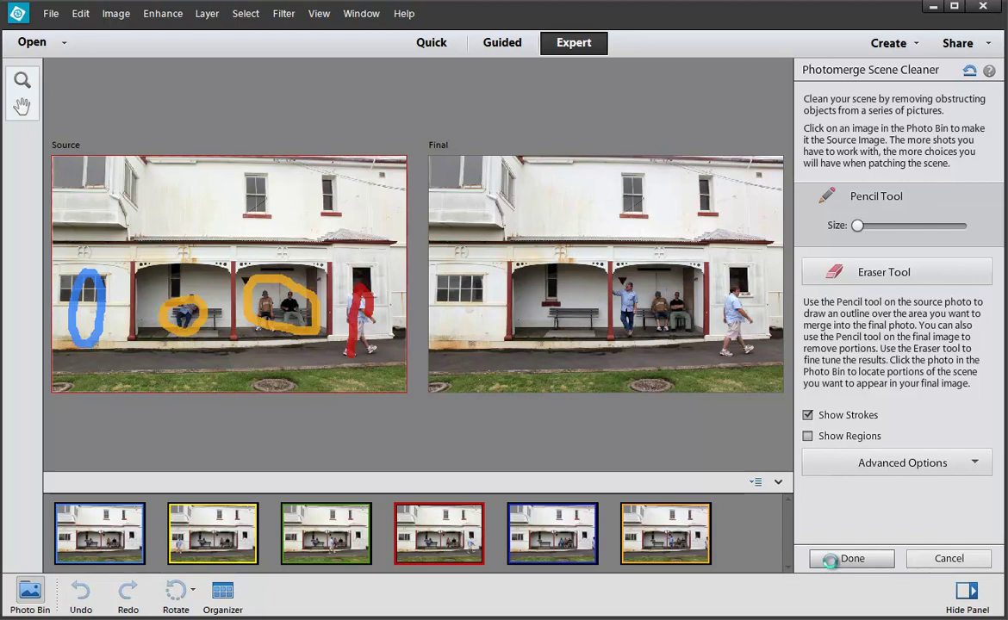
- Accept the merge as Untitled-4, zoom in and pan across it, then fit it to the window
click(830, 559)
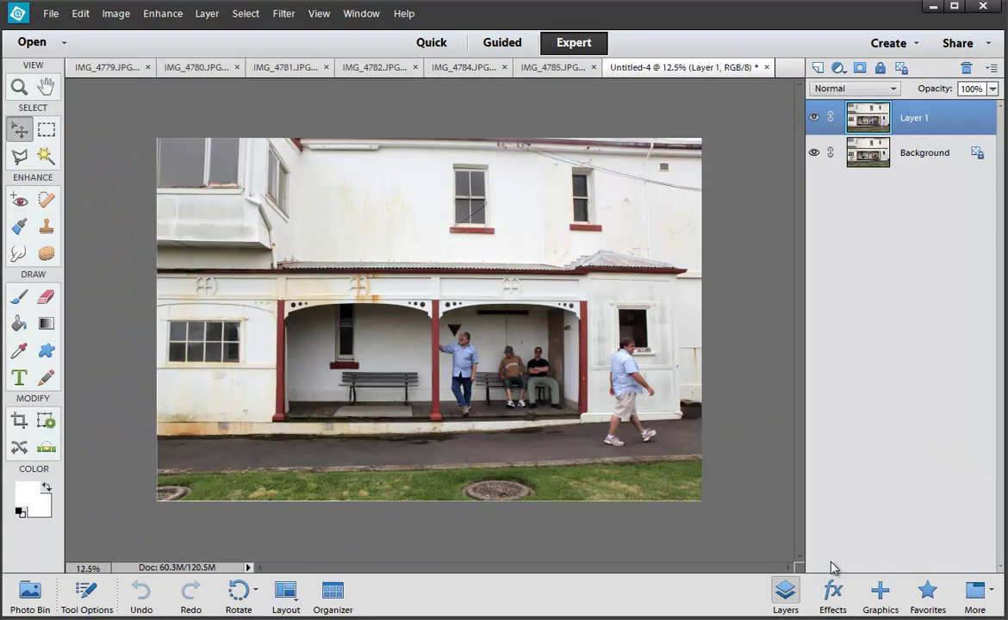
key(ctrl+equal)
key(ctrl+equal)
key(ctrl+equal)
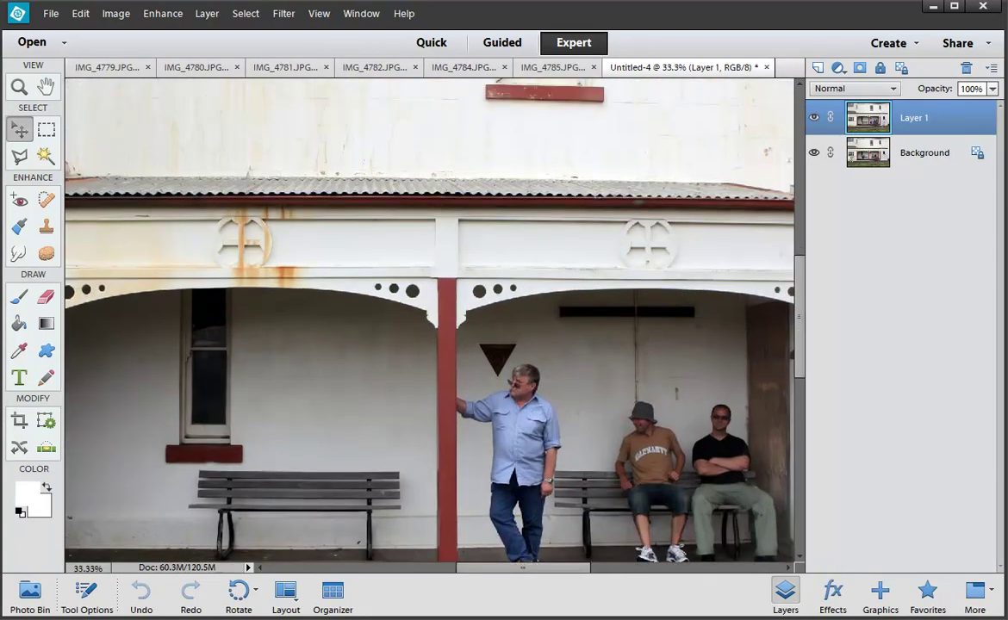
drag(706, 486, 522, 319)
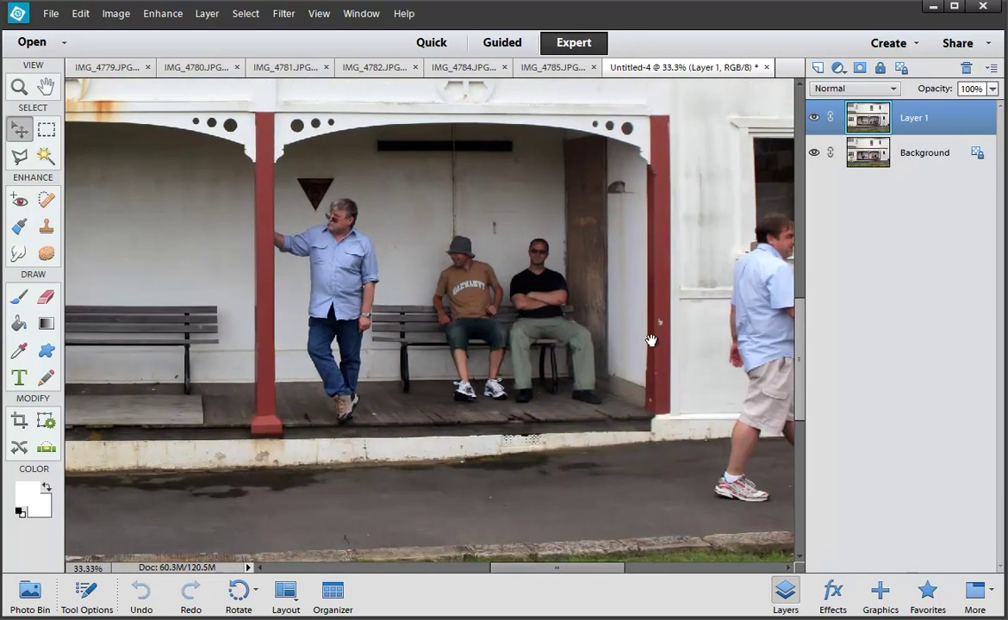
drag(654, 350, 444, 334)
key(ctrl+0)
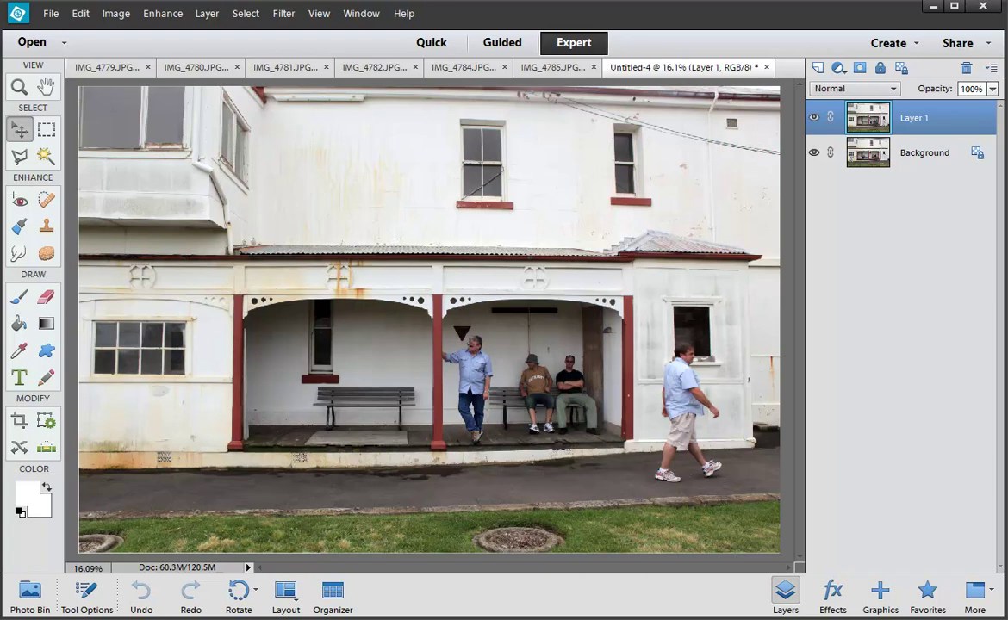
- Open Baalbek001 through Baalbek006 from the PANORAMA folder
key(ctrl+o)
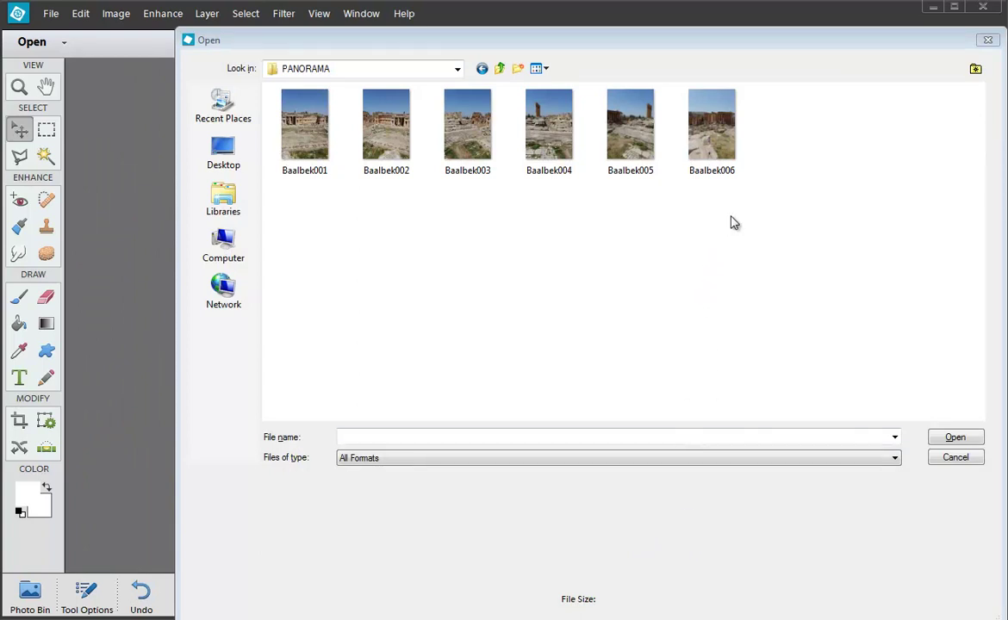
drag(730, 214, 312, 122)
click(952, 441)
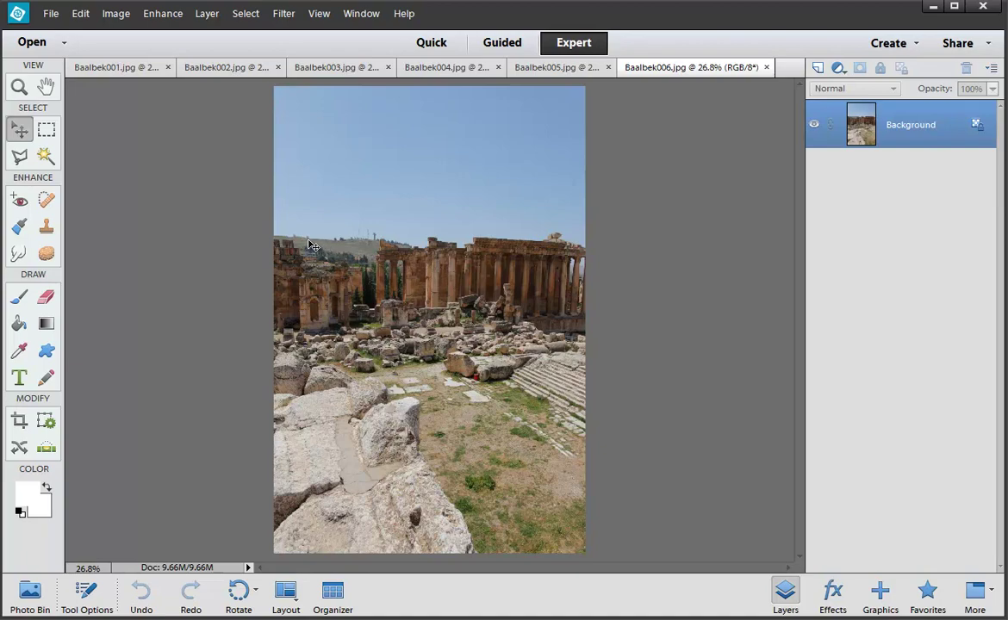
- Switch between the Baalbek documents and launch Photomerge Panorama
key(ctrl+Tab)
key(ctrl+Tab)
key(ctrl+Tab)
key(ctrl+Tab)
key(ctrl+Tab)
key(ctrl+Tab)
key(ctrl+Tab)
key(ctrl+Tab)
key(ctrl+Tab)
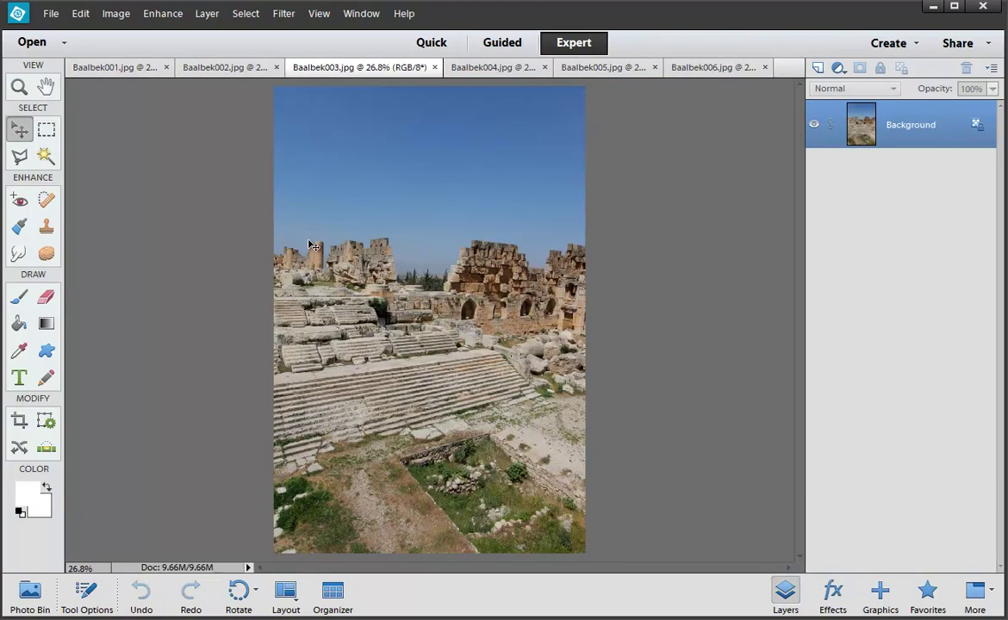
key(ctrl+Tab)
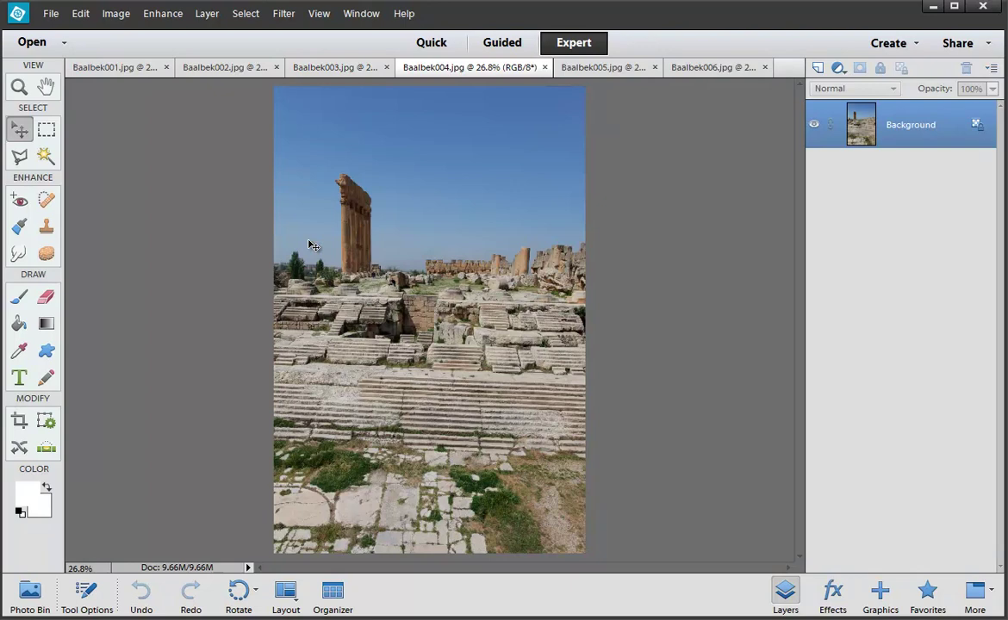
click(142, 14)
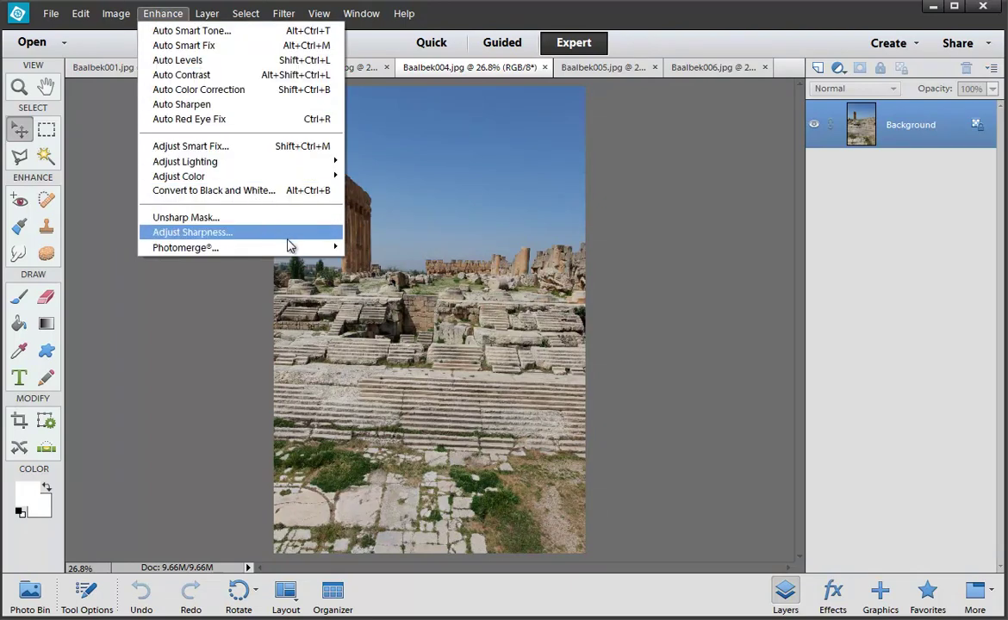
mouse_move(332, 247)
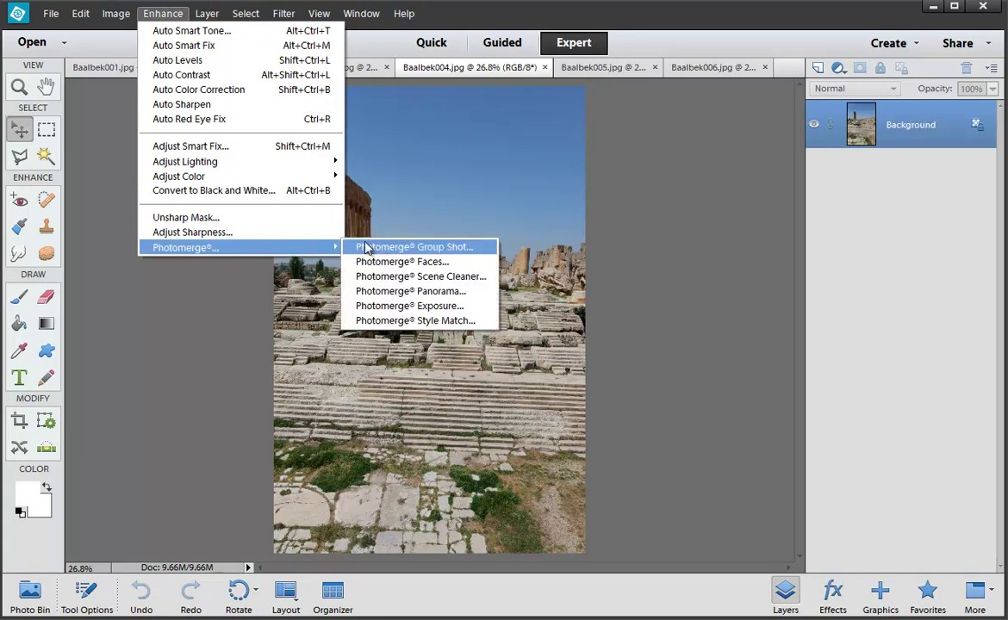
click(395, 291)
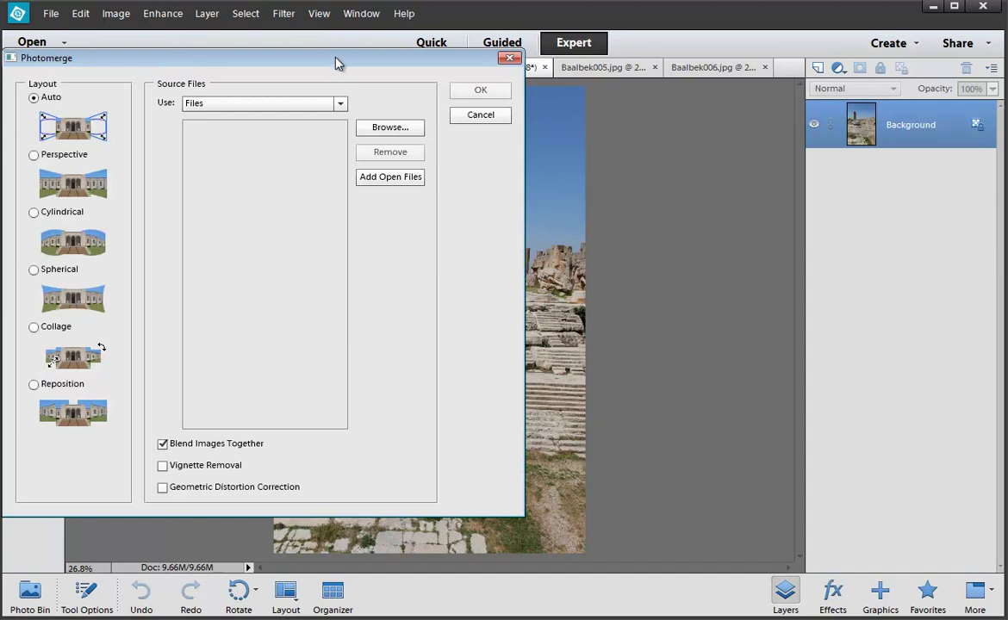
- Add all six open Baalbek files as panorama sources with Auto layout
drag(333, 63, 520, 40)
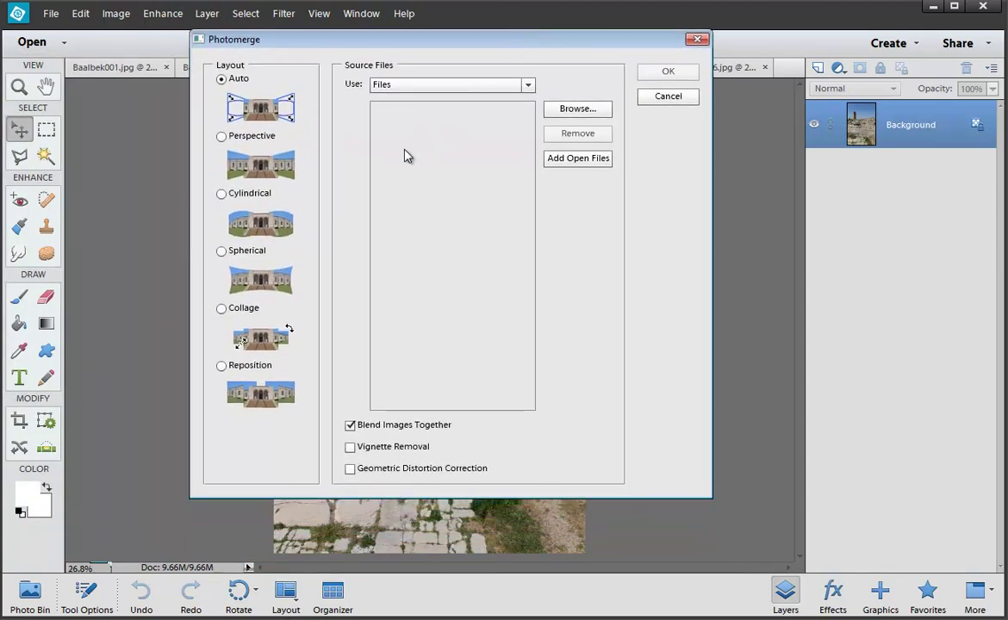
click(561, 169)
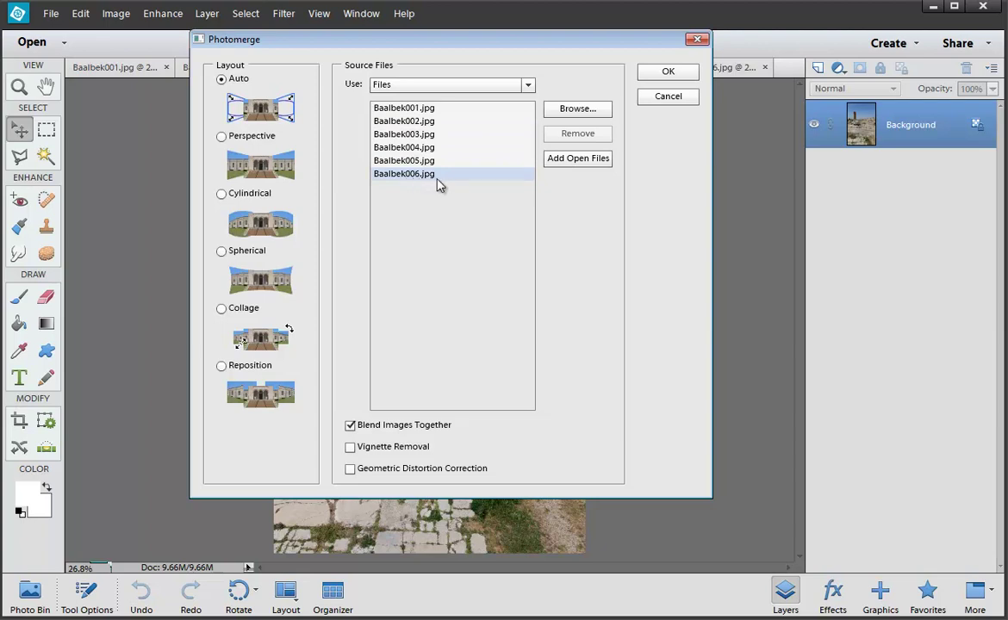
click(575, 110)
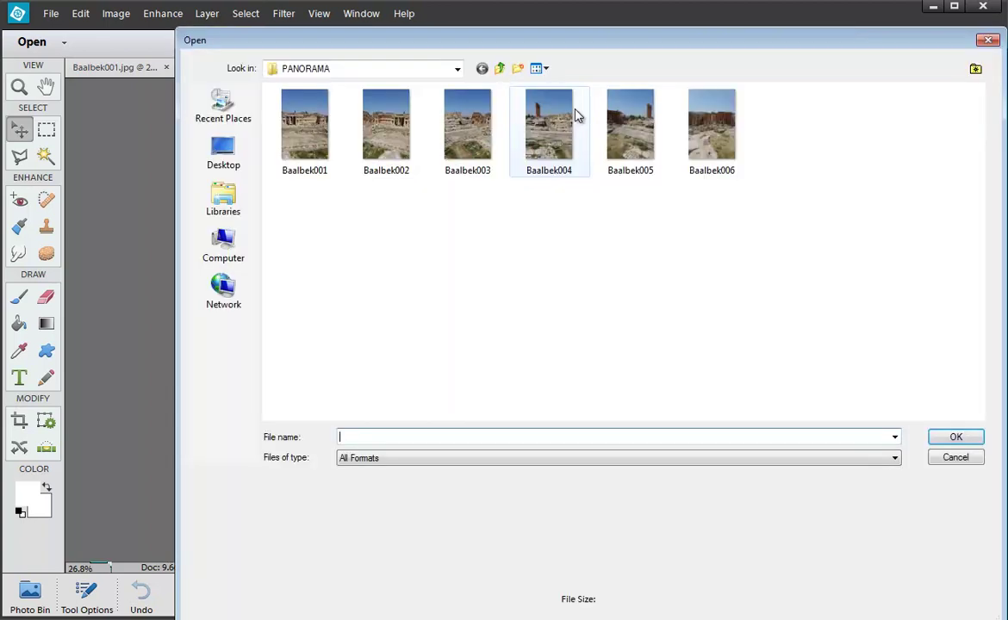
click(954, 457)
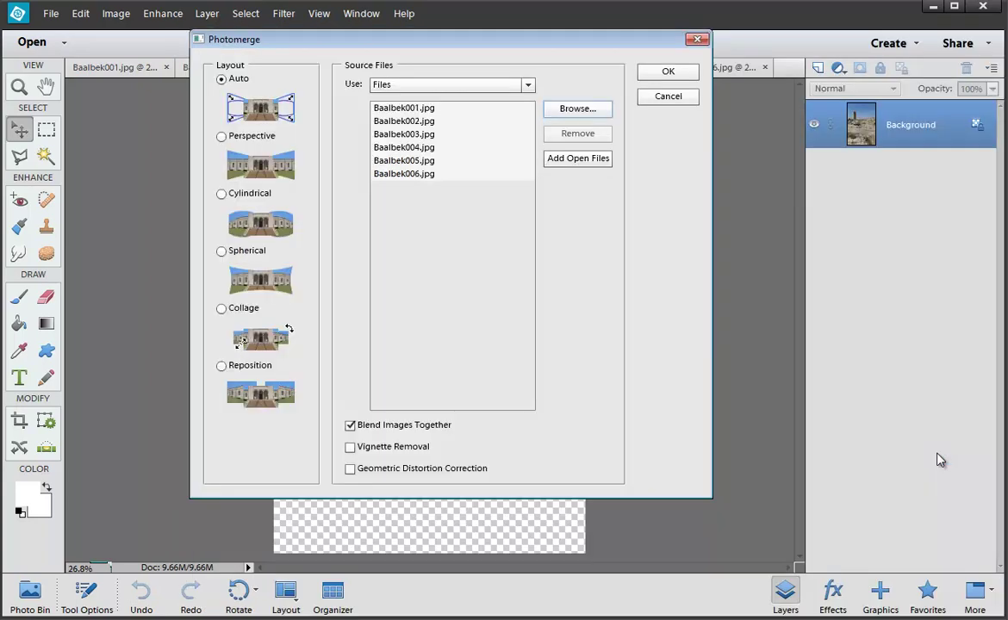
drag(531, 39, 506, 87)
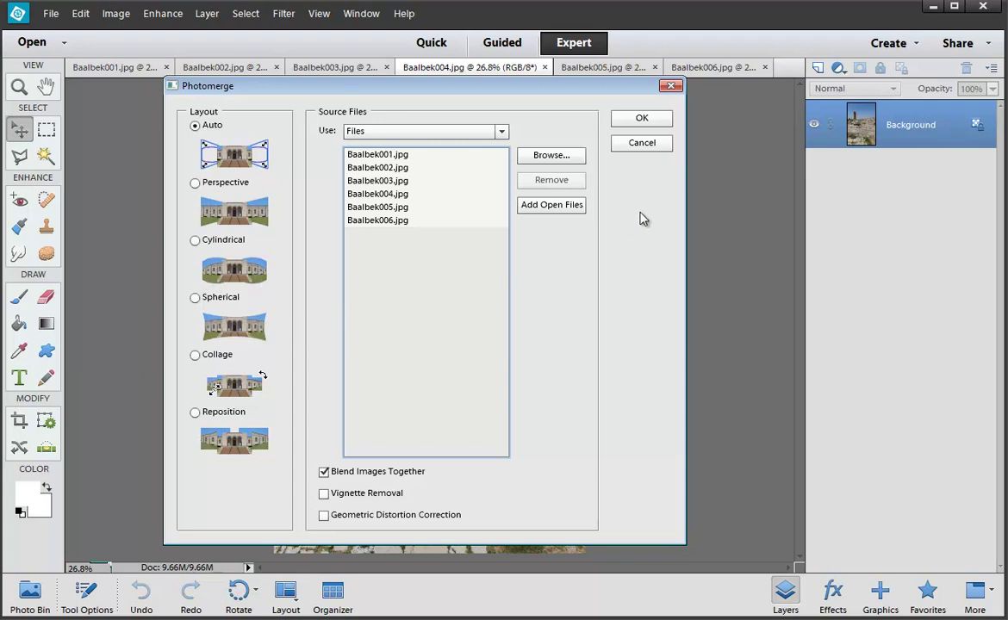
- Stitch the six photos into Untitled_Panorama1 and move the Clean Edges prompt aside
click(656, 122)
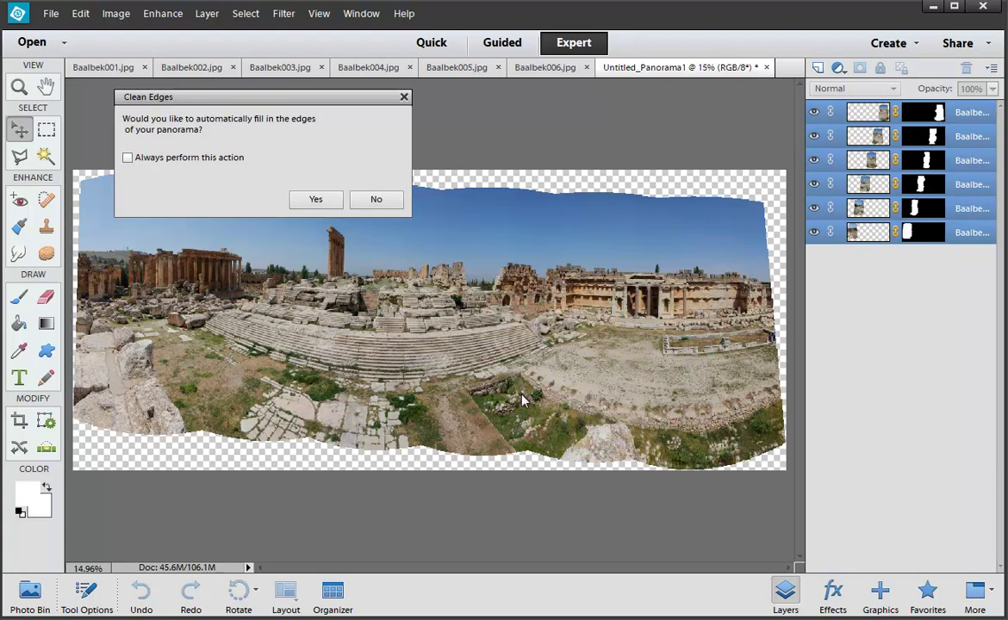
drag(336, 97, 568, 104)
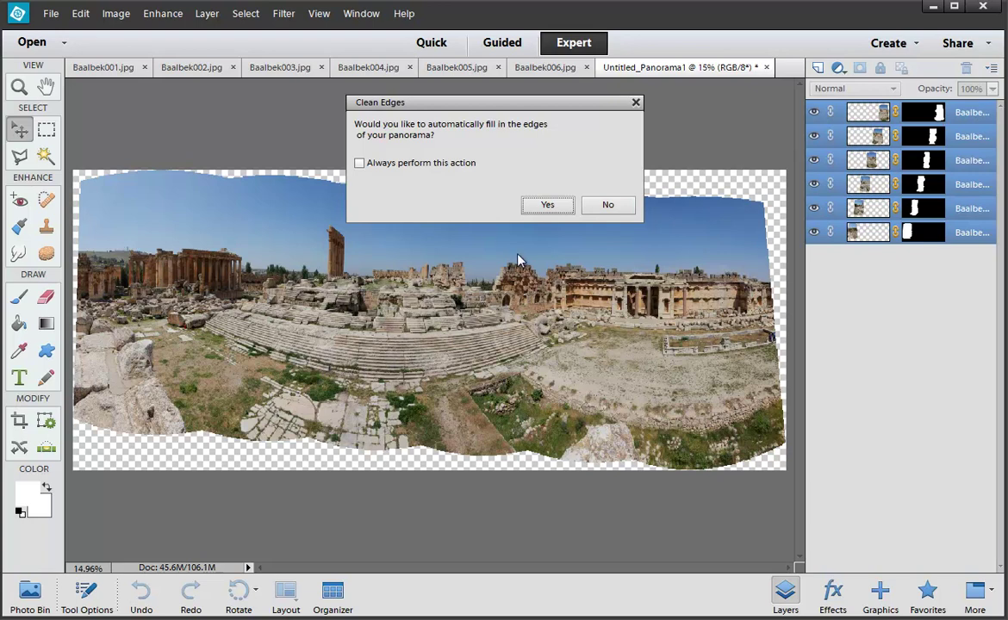
click(548, 205)
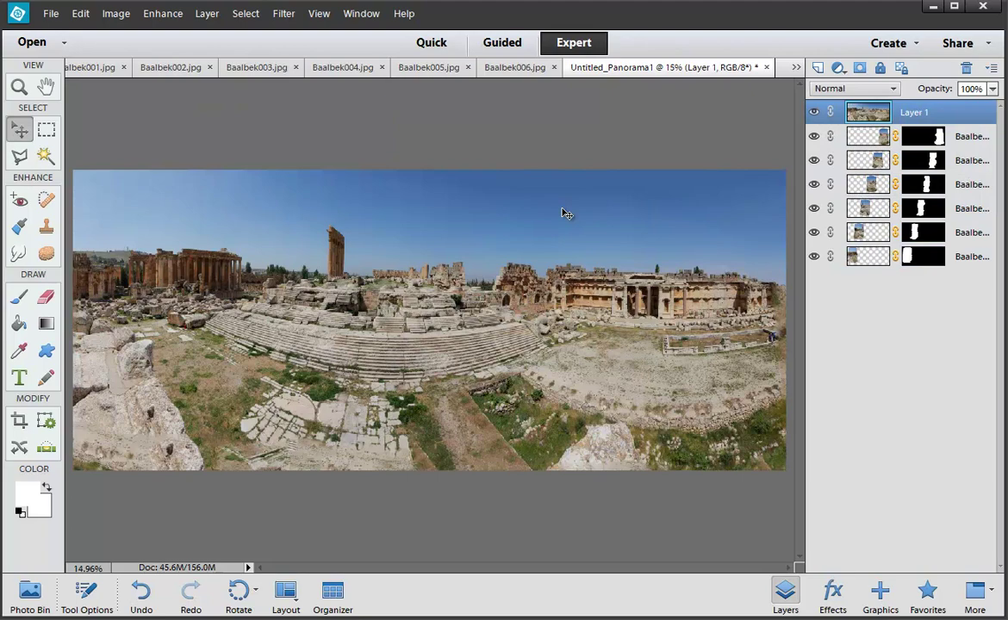
click(815, 115)
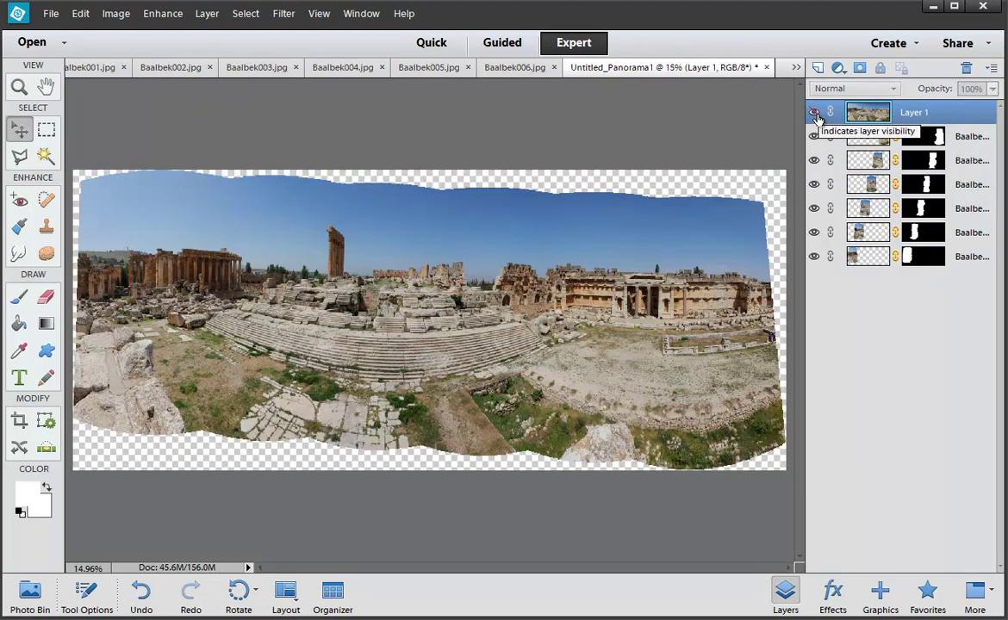
click(815, 115)
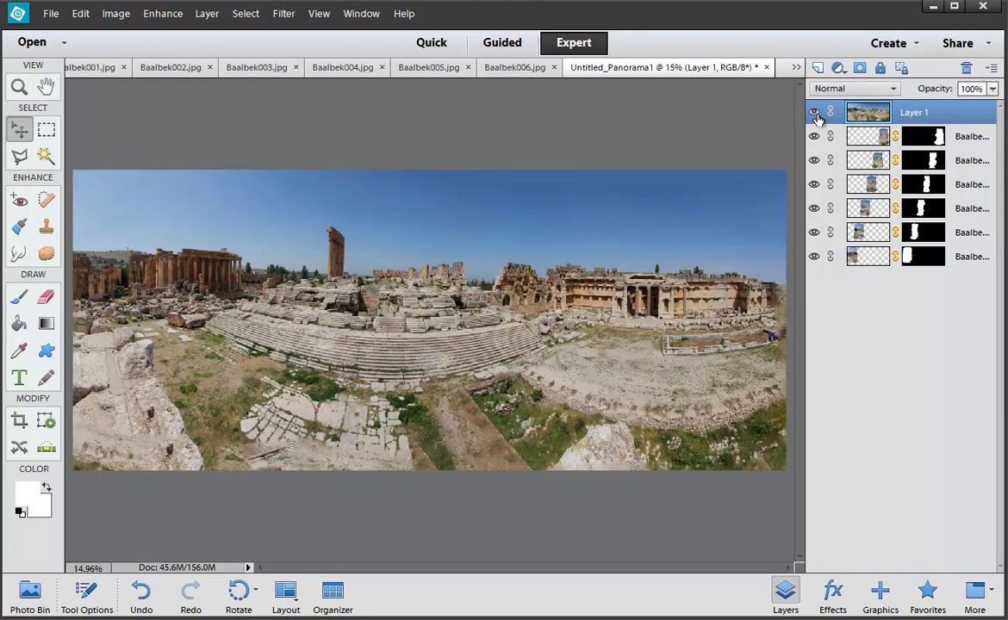
click(815, 115)
click(815, 115)
click(815, 115)
click(815, 114)
scroll(338, 462, up, 10)
drag(353, 454, 413, 385)
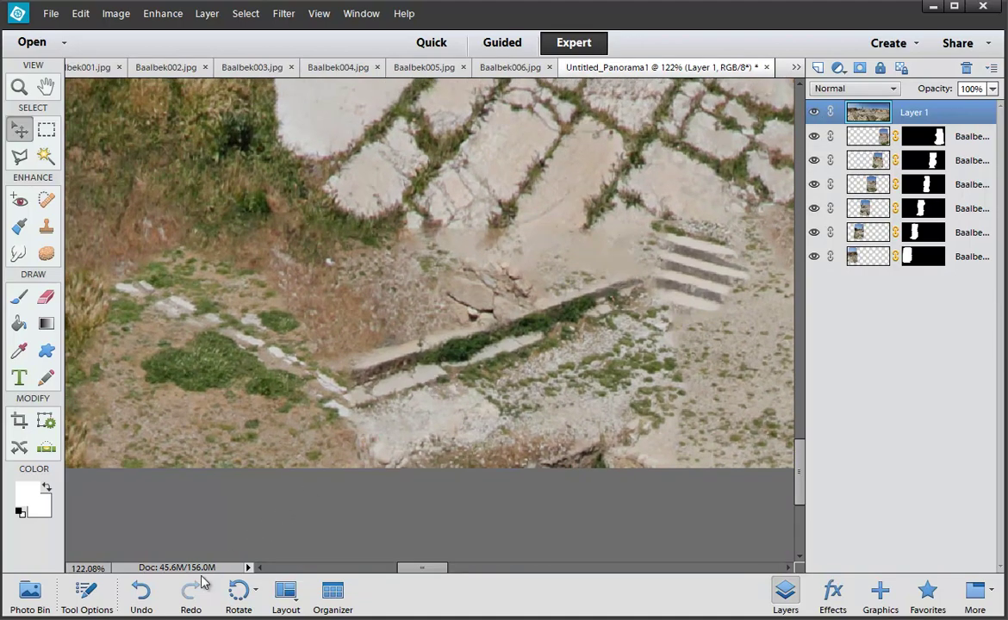
click(815, 114)
click(814, 114)
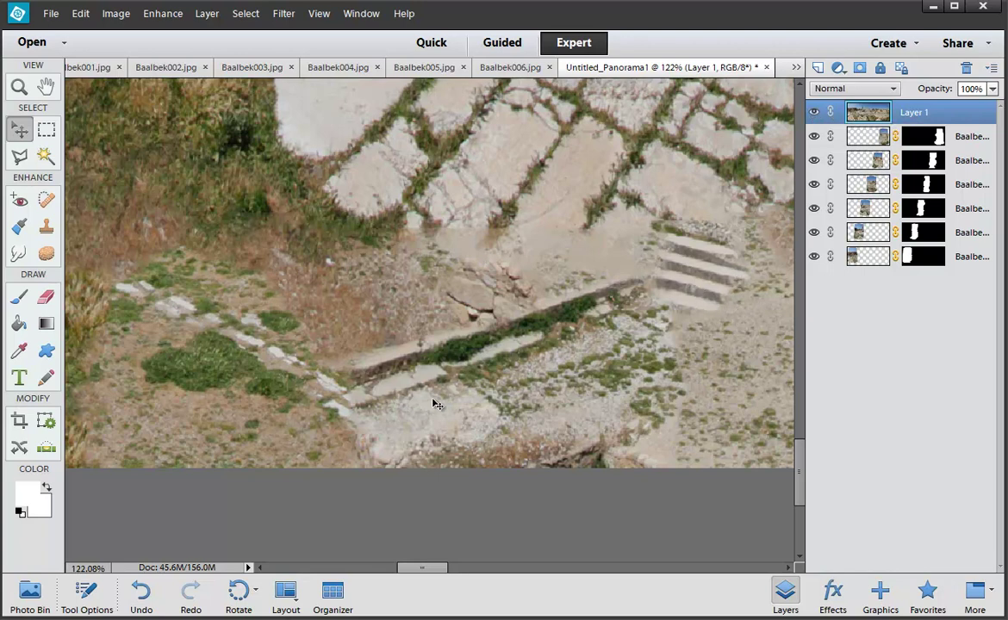
scroll(390, 257, down, 5)
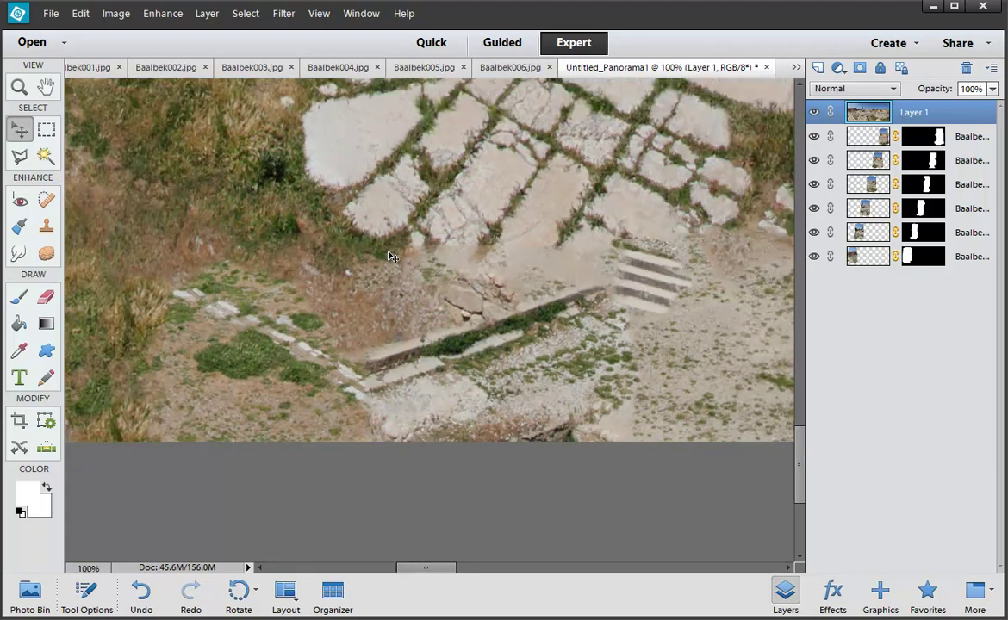
scroll(475, 362, up, 2)
scroll(474, 362, left, 6)
scroll(464, 377, left, 2)
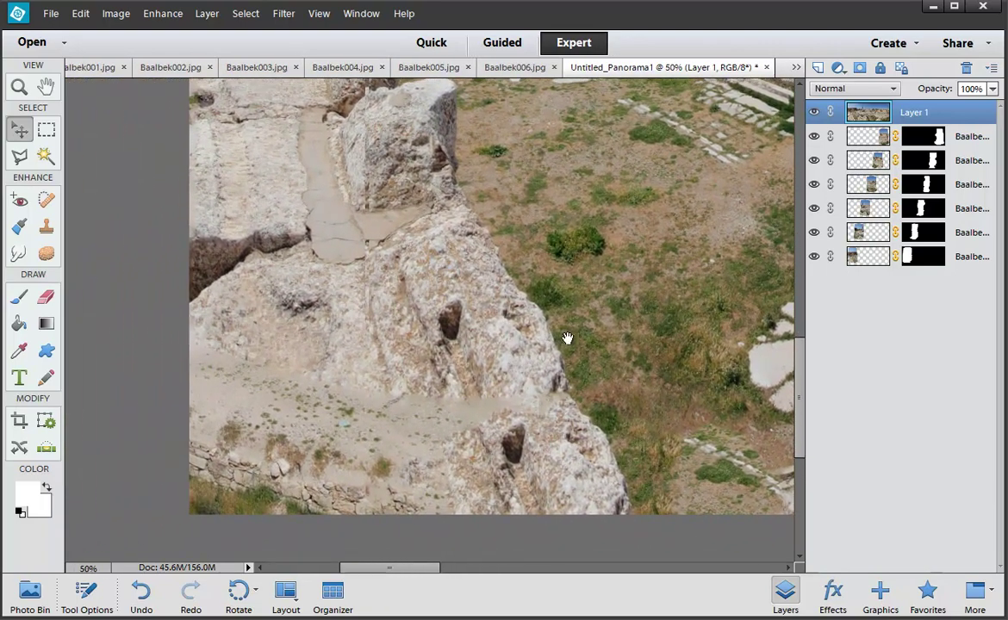
scroll(526, 340, right, 6)
scroll(526, 340, up, 2)
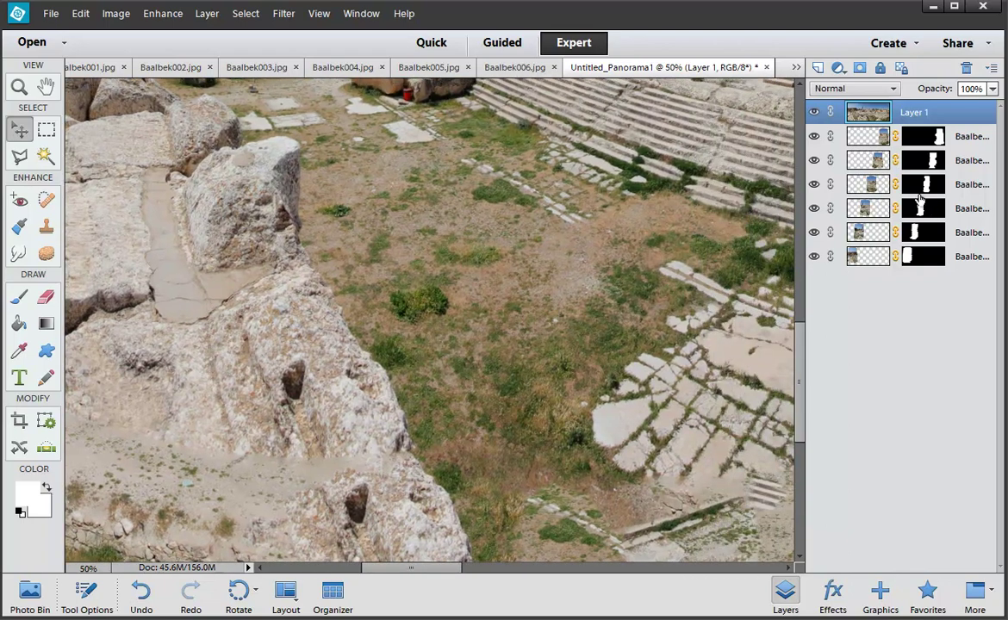
click(814, 112)
click(816, 112)
key(ctrl+0)
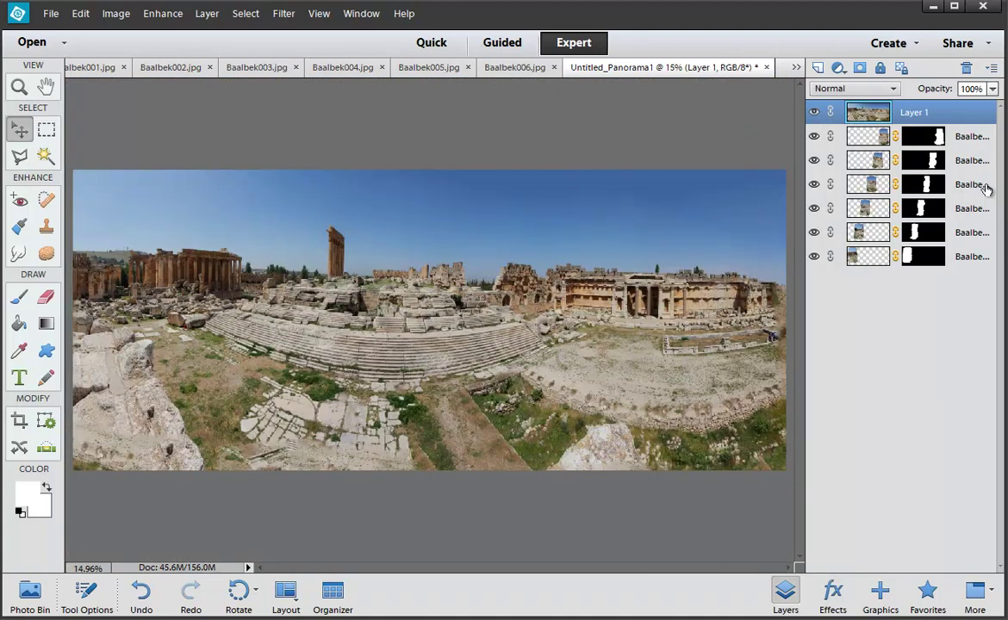
- Hide Layer 1 and flatten the panorama to a Background layer, discarding the hidden layer
click(814, 113)
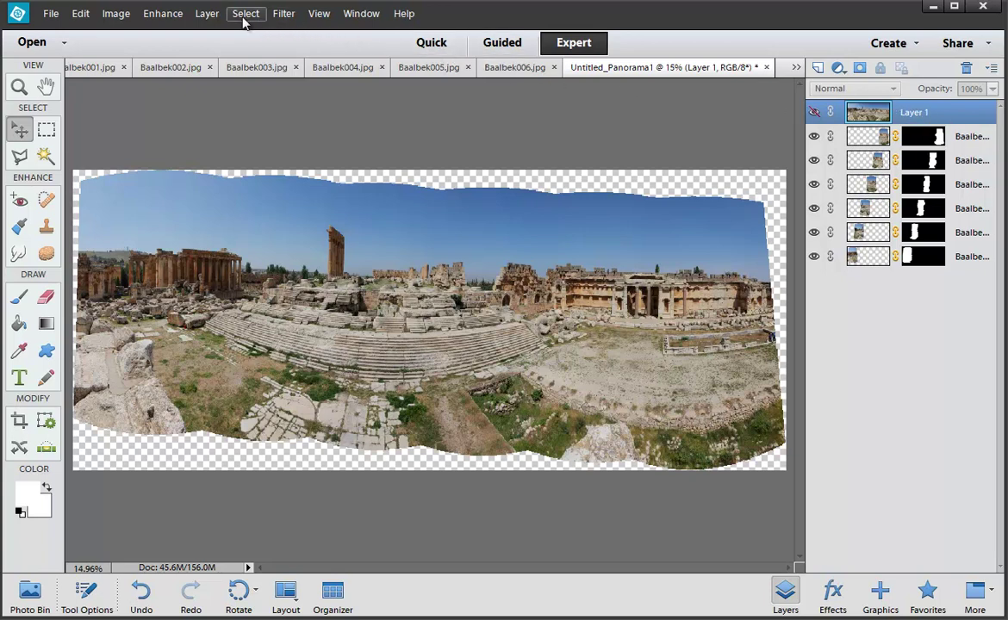
click(206, 12)
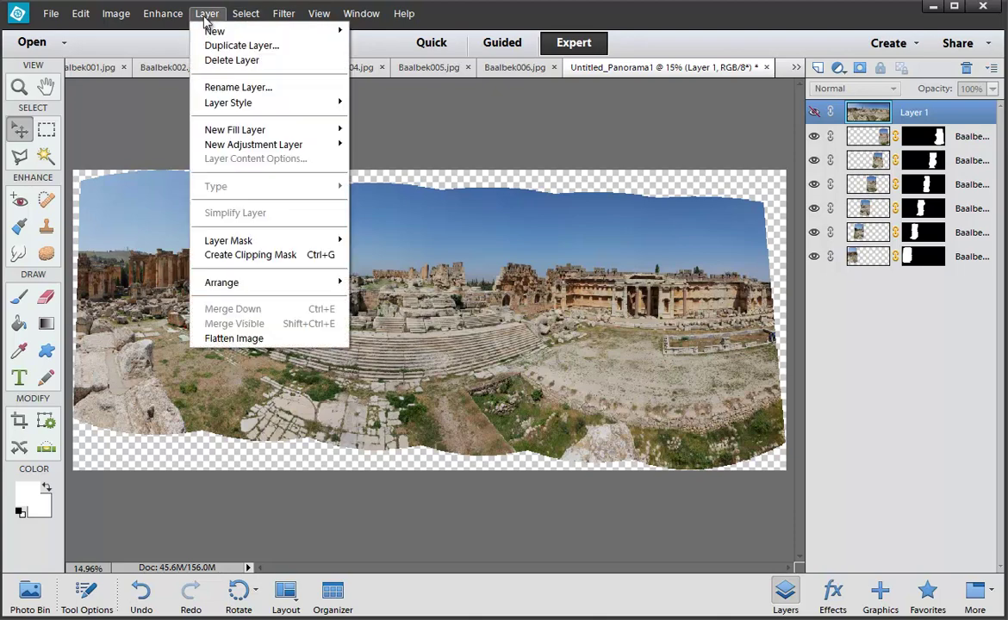
click(266, 340)
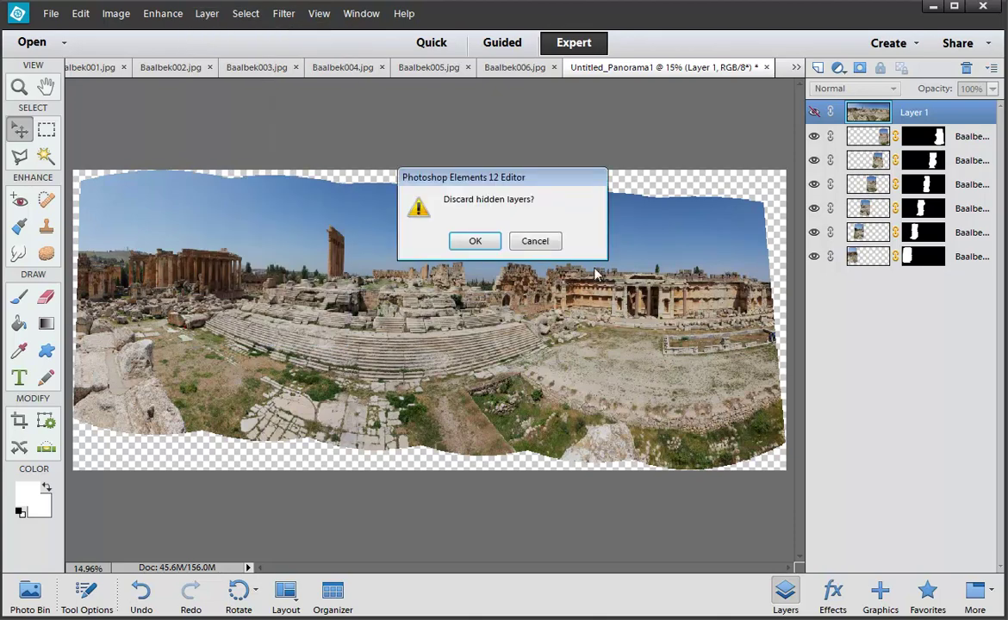
click(475, 243)
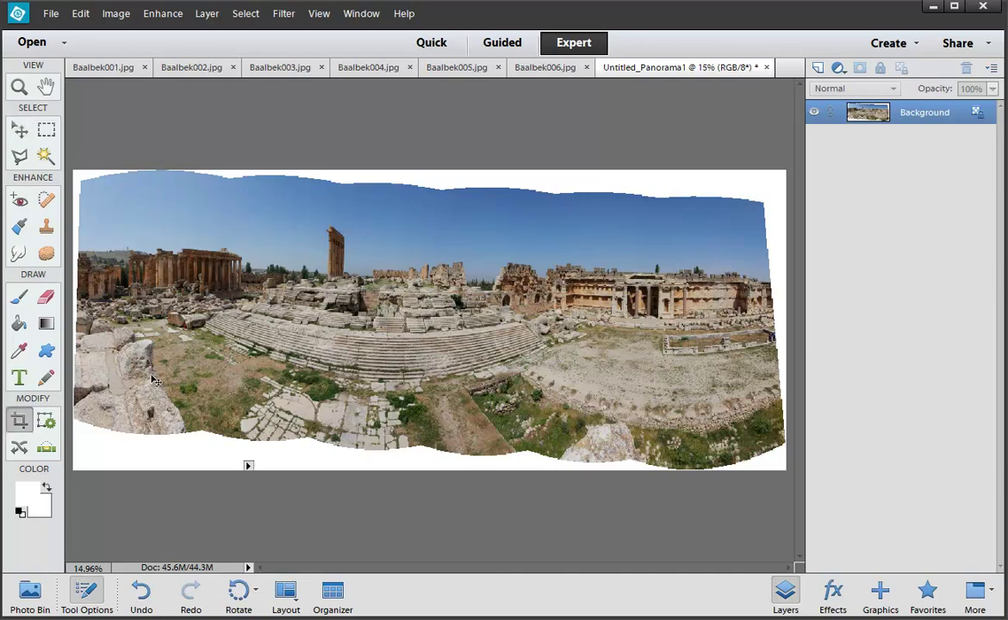
- Crop the panorama to a rectangle inside the white edges, raising the top to keep more sky
key(c)
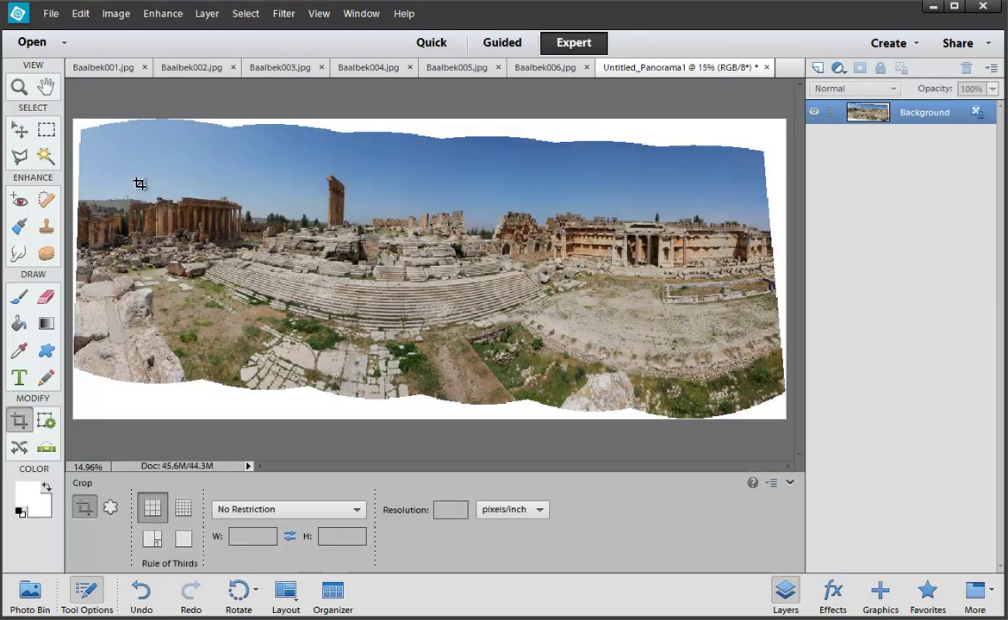
drag(84, 144, 707, 354)
drag(638, 330, 771, 392)
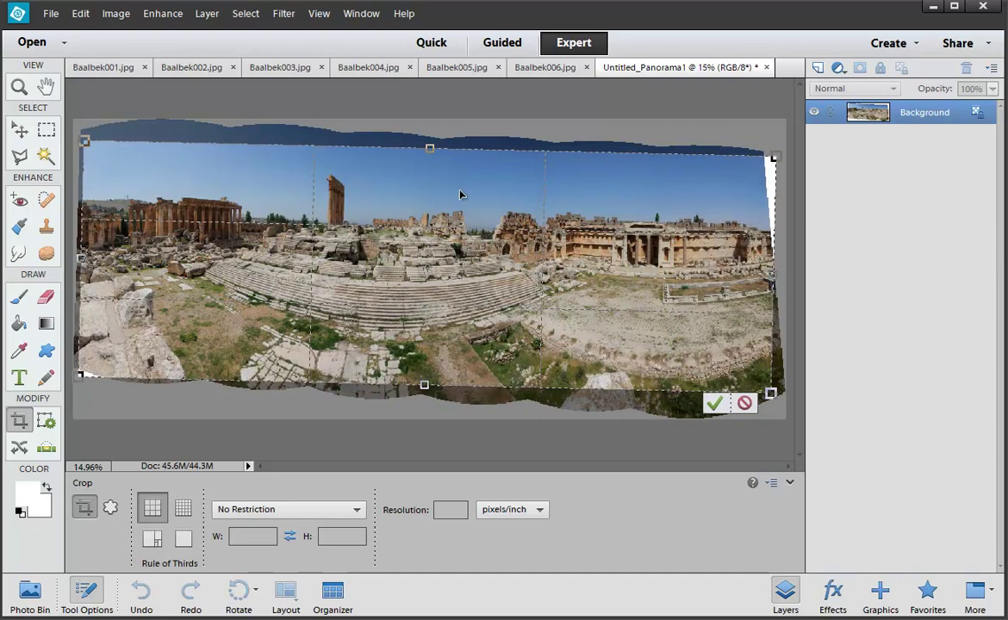
drag(430, 149, 430, 133)
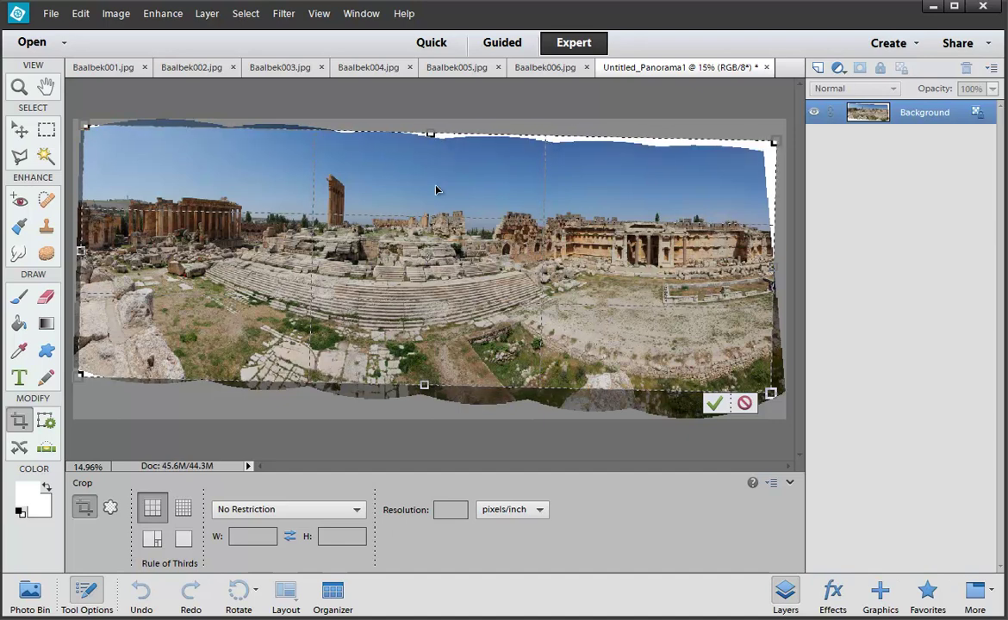
key(Return)
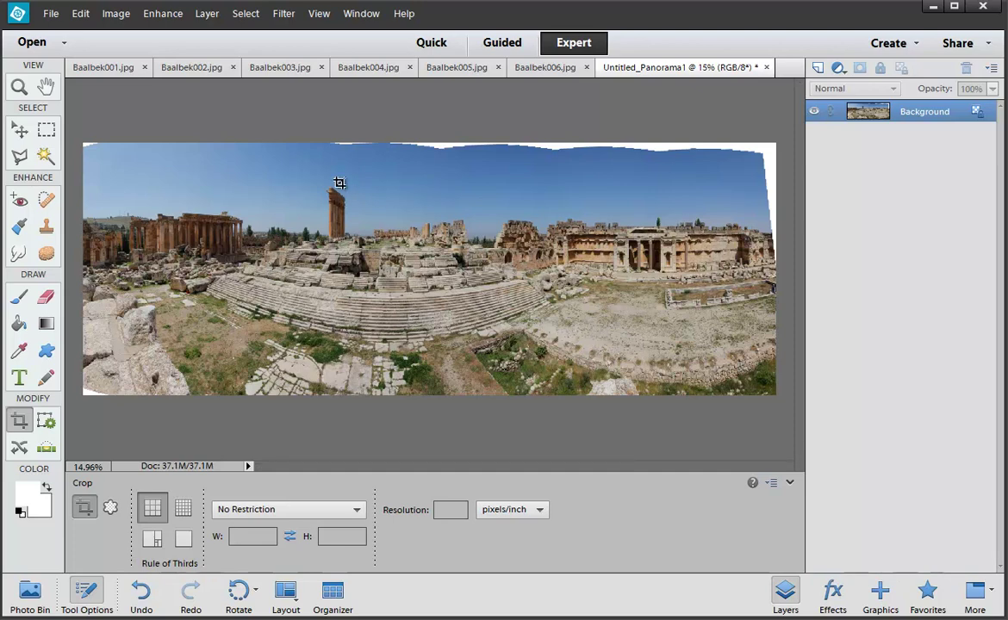
- Zoom in and spot-heal the white gap at the panorama's top-left corner
scroll(144, 200, up, 3)
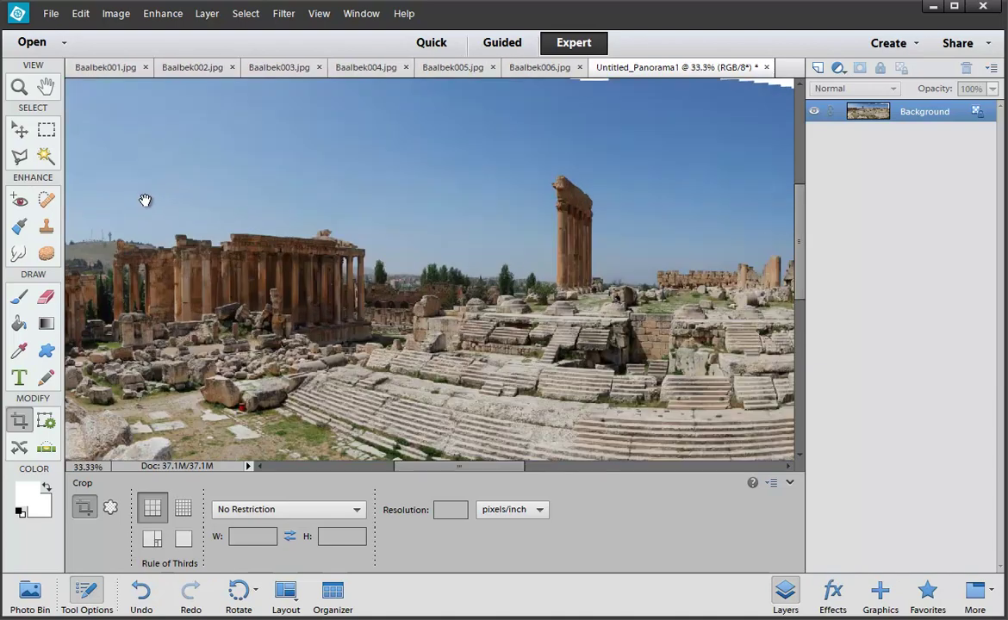
drag(144, 200, 351, 304)
key(j)
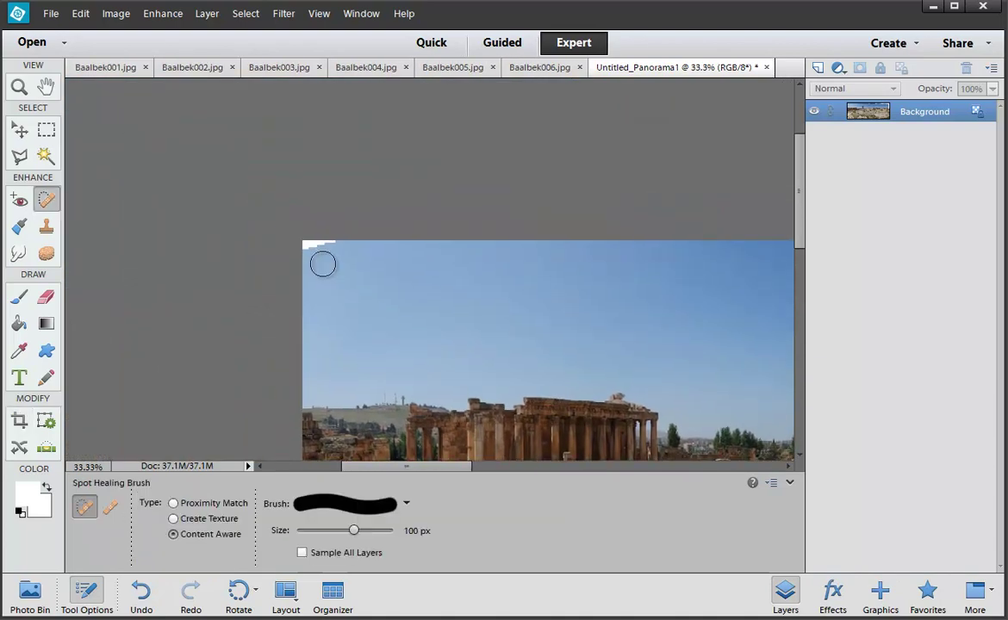
mouse_move(317, 263)
mouse_down()
mouse_move(301, 242)
mouse_move(319, 252)
mouse_move(300, 274)
mouse_move(295, 254)
mouse_move(304, 266)
mouse_up()
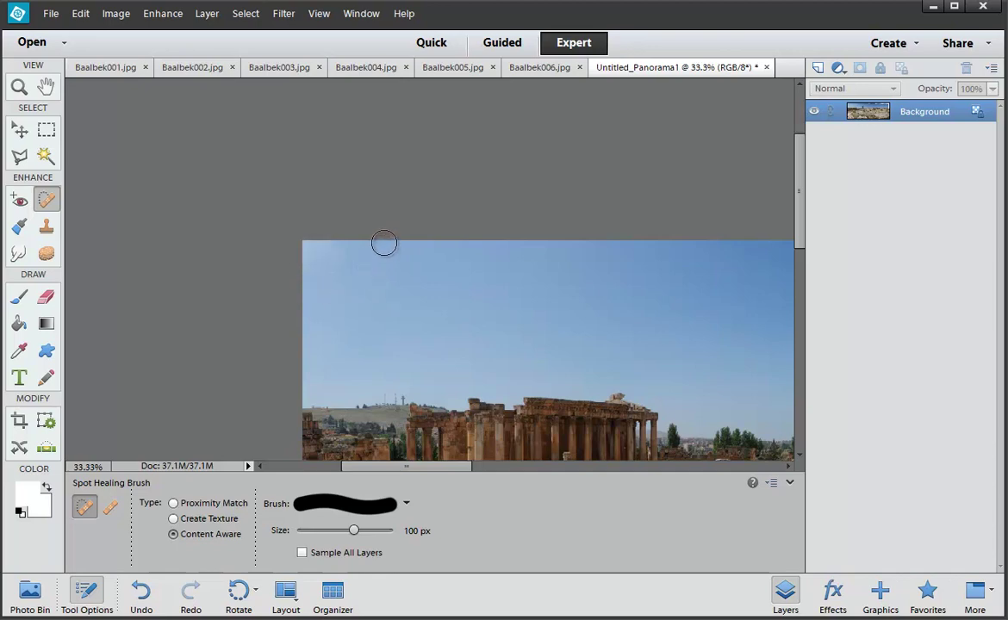
- Clone sky over the top white strip, then fit the panorama to the window and undo the clone strokes
key(s)
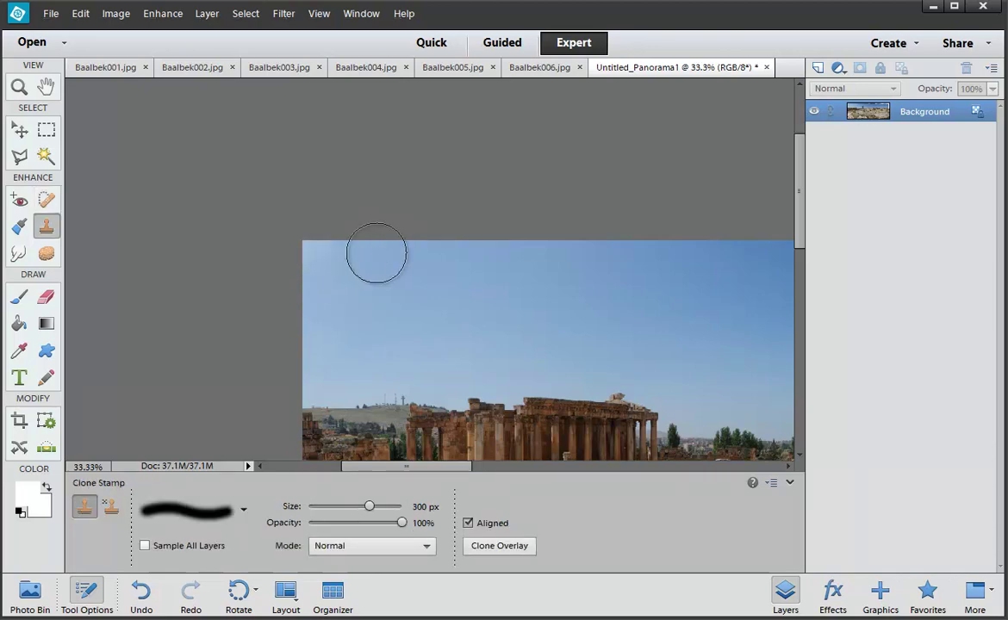
mouse_move(564, 290)
mouse_down()
mouse_move(394, 294)
mouse_move(308, 284)
mouse_up()
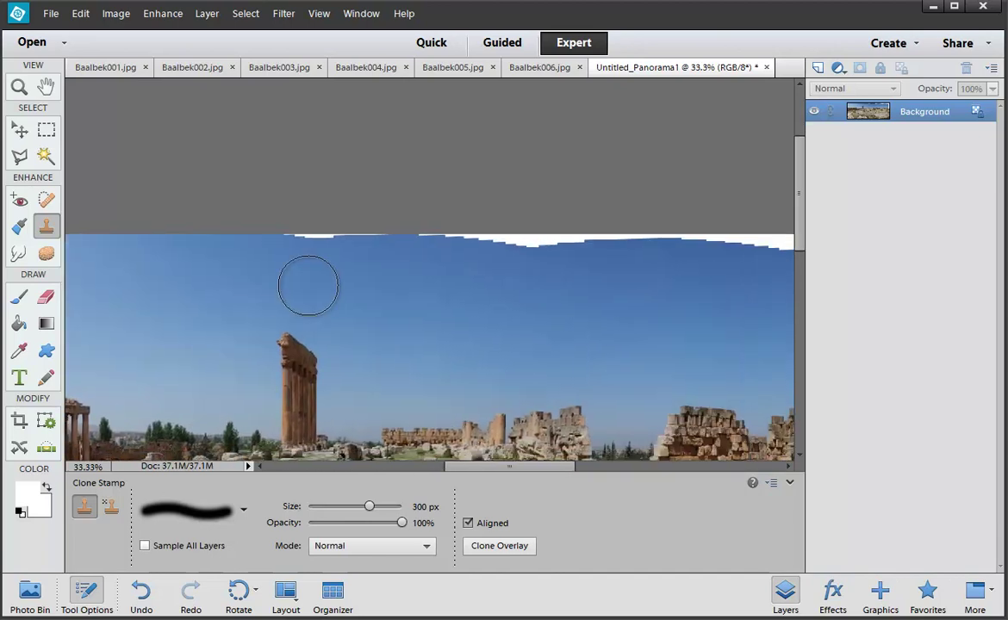
alt+click(217, 255)
drag(283, 247, 335, 243)
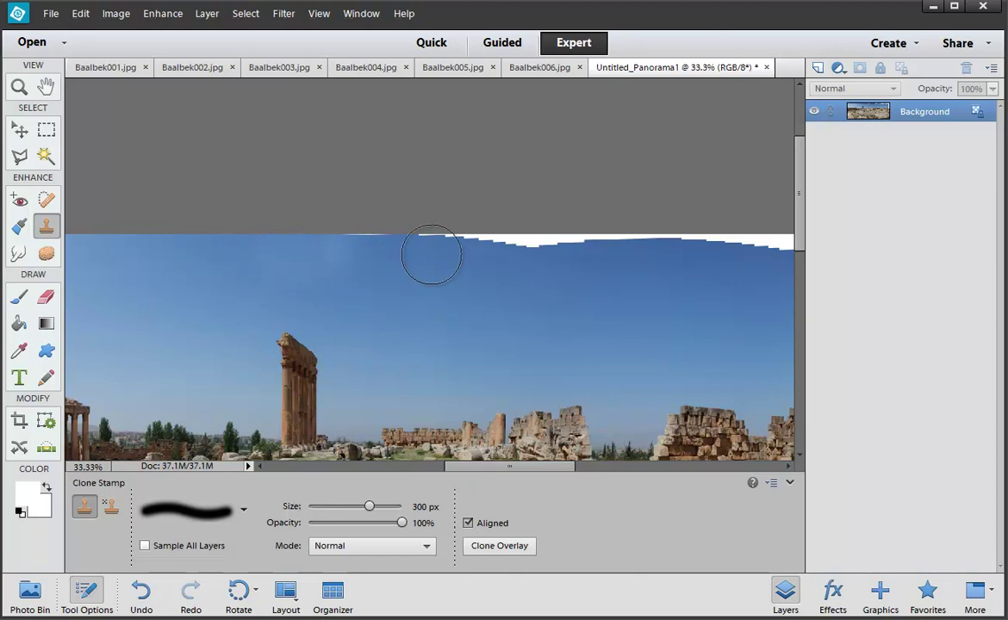
mouse_move(431, 252)
mouse_down()
mouse_move(322, 244)
mouse_move(538, 253)
mouse_move(579, 233)
mouse_up()
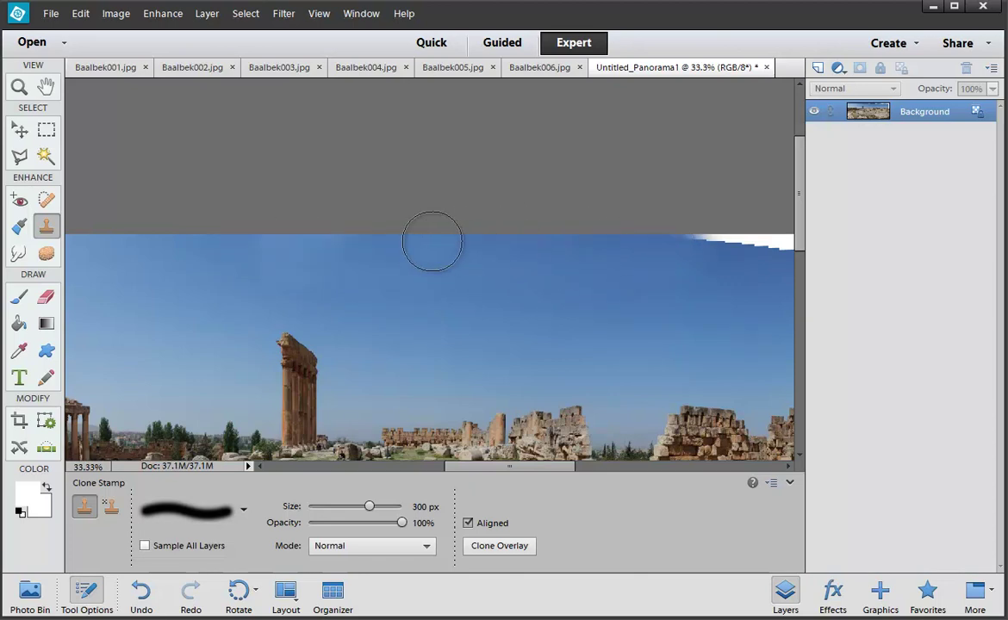
mouse_move(585, 272)
mouse_down()
mouse_move(353, 281)
mouse_move(506, 251)
mouse_move(368, 258)
mouse_move(666, 269)
mouse_move(354, 284)
mouse_up()
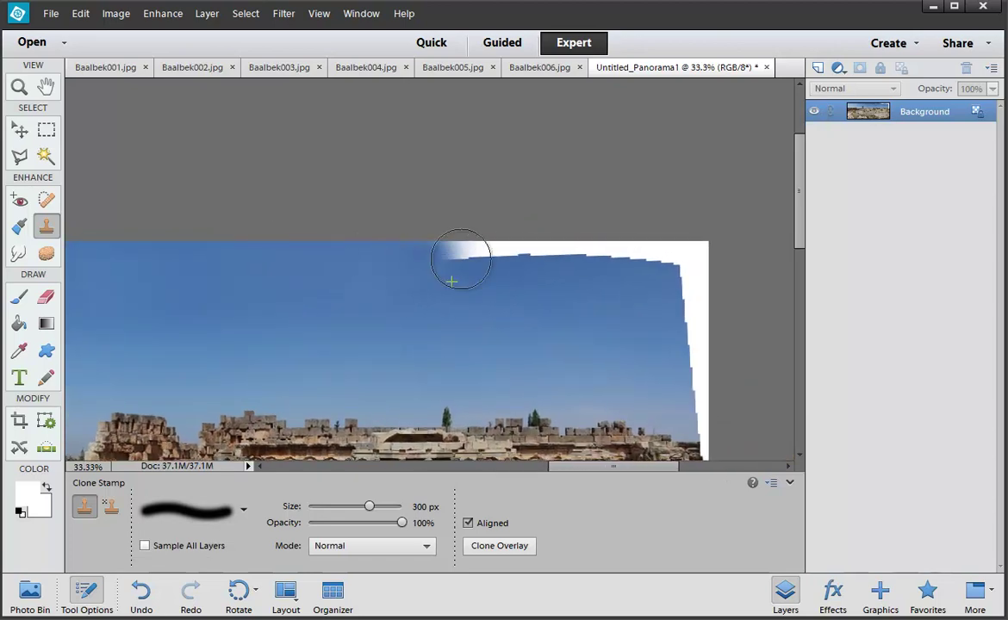
mouse_move(514, 260)
mouse_down()
mouse_move(626, 254)
mouse_move(366, 247)
mouse_move(578, 243)
mouse_up()
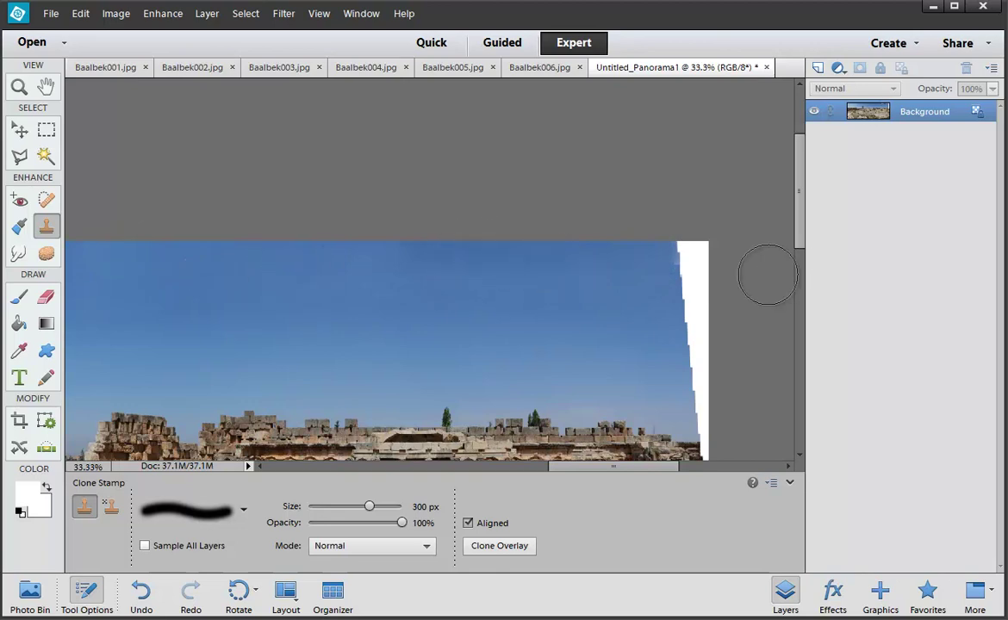
mouse_move(619, 263)
mouse_down()
mouse_move(697, 260)
mouse_move(677, 256)
mouse_move(693, 375)
mouse_move(653, 362)
mouse_move(575, 224)
mouse_up()
mouse_move(607, 281)
mouse_down()
mouse_move(625, 318)
mouse_move(624, 267)
mouse_move(577, 369)
mouse_move(661, 149)
mouse_move(560, 301)
mouse_move(533, 314)
mouse_move(704, 244)
mouse_move(612, 341)
mouse_move(269, 320)
mouse_move(549, 282)
mouse_move(245, 330)
mouse_move(582, 334)
mouse_move(400, 330)
mouse_move(377, 364)
mouse_move(427, 368)
mouse_up()
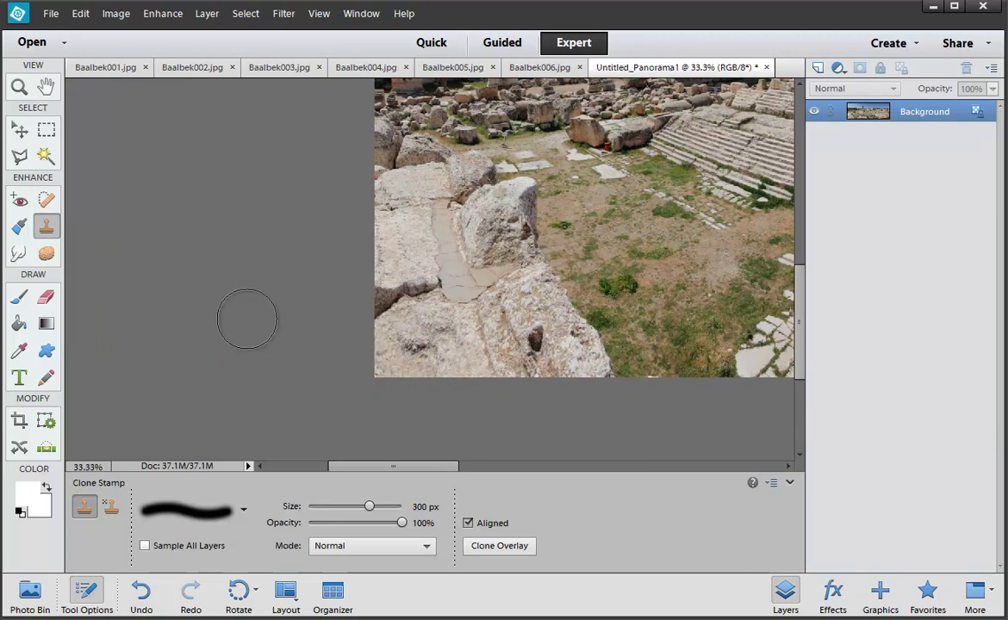
key(ctrl+0)
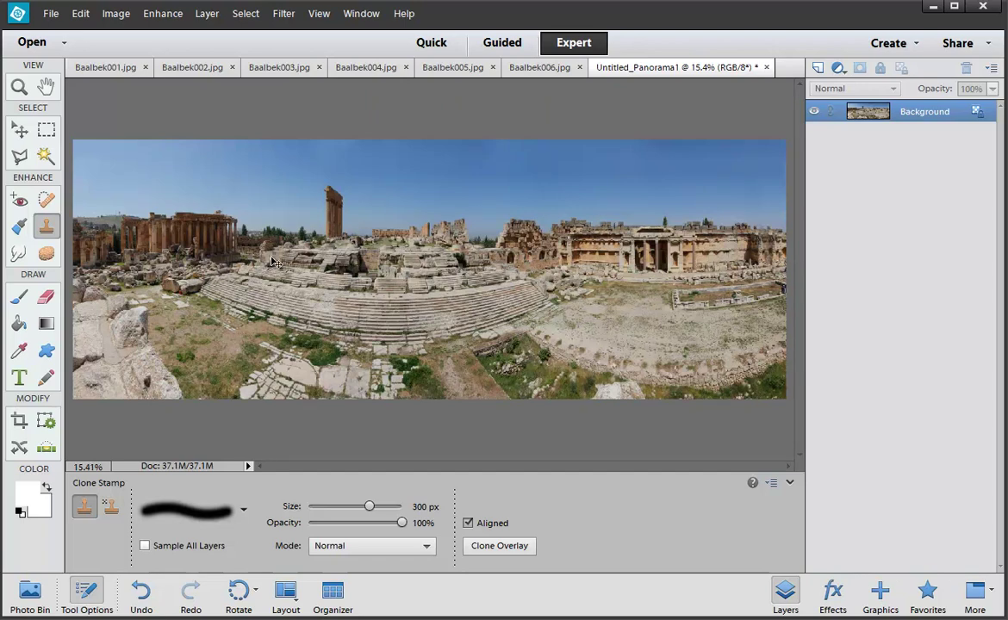
key(ctrl+z)
key(ctrl+z)
key(ctrl+z)
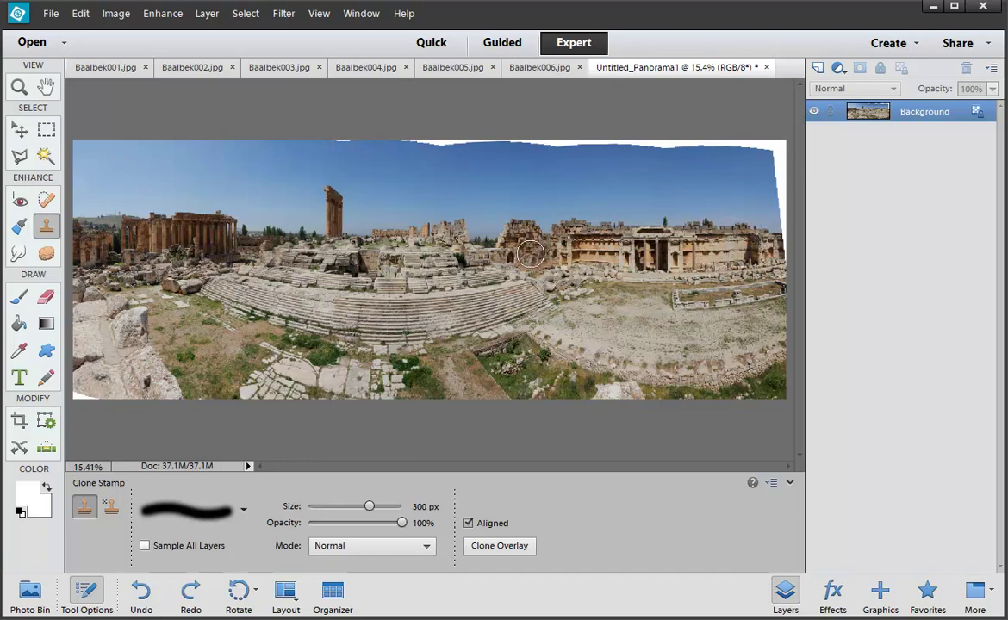
- Apply a Levels adjustment with black input 11 and white input 215
key(ctrl+l)
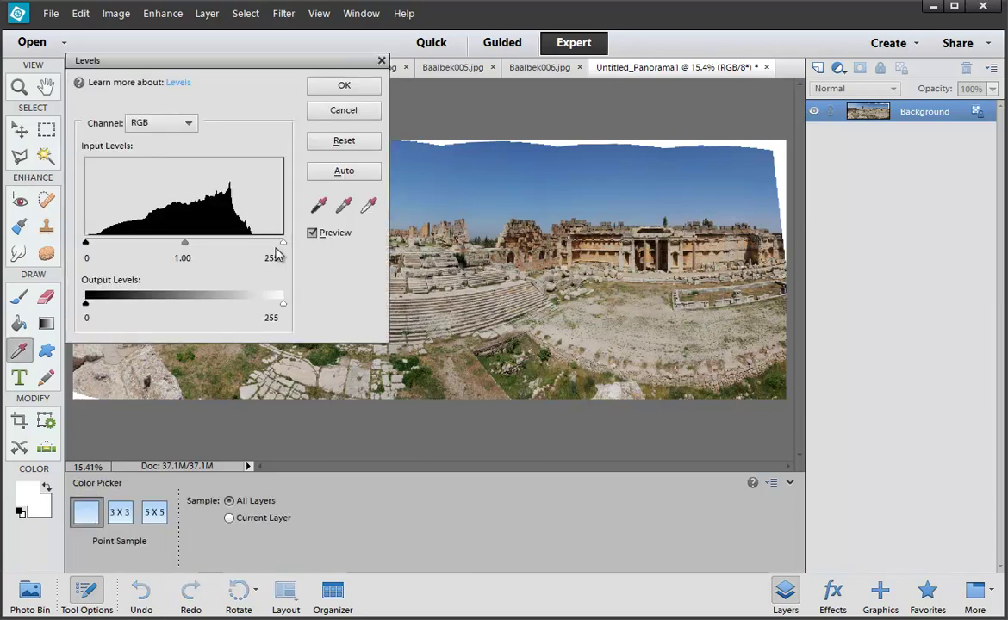
drag(281, 242, 252, 242)
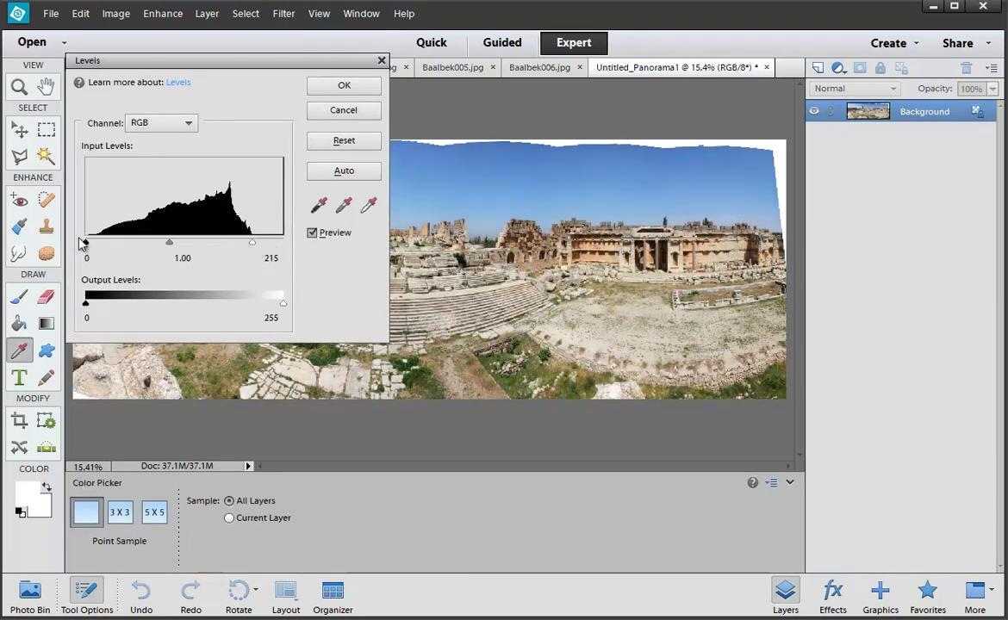
drag(87, 242, 97, 247)
key(Return)
key(s)
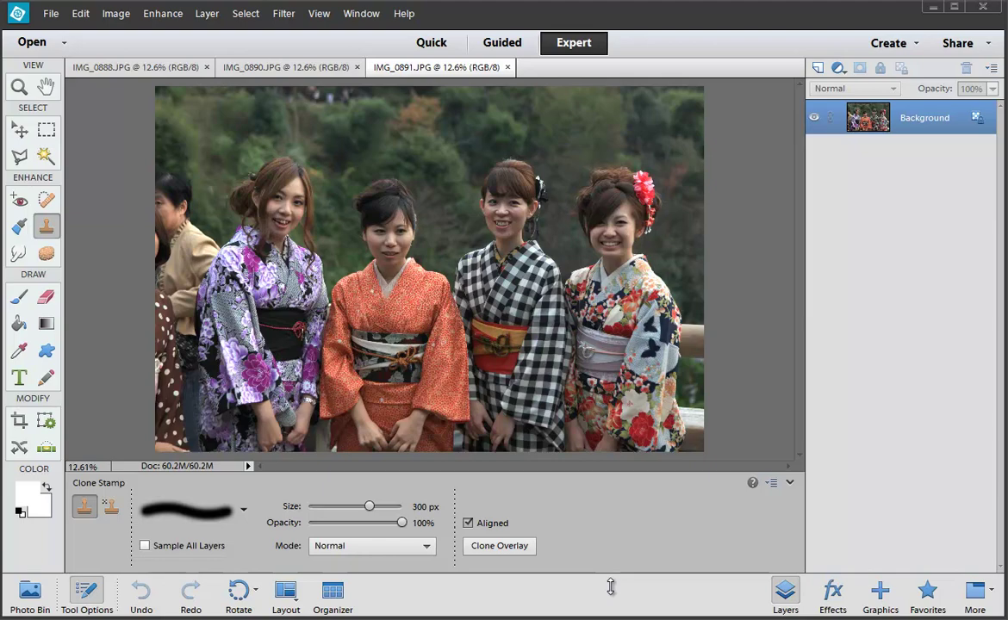
key(ctrl+Tab)
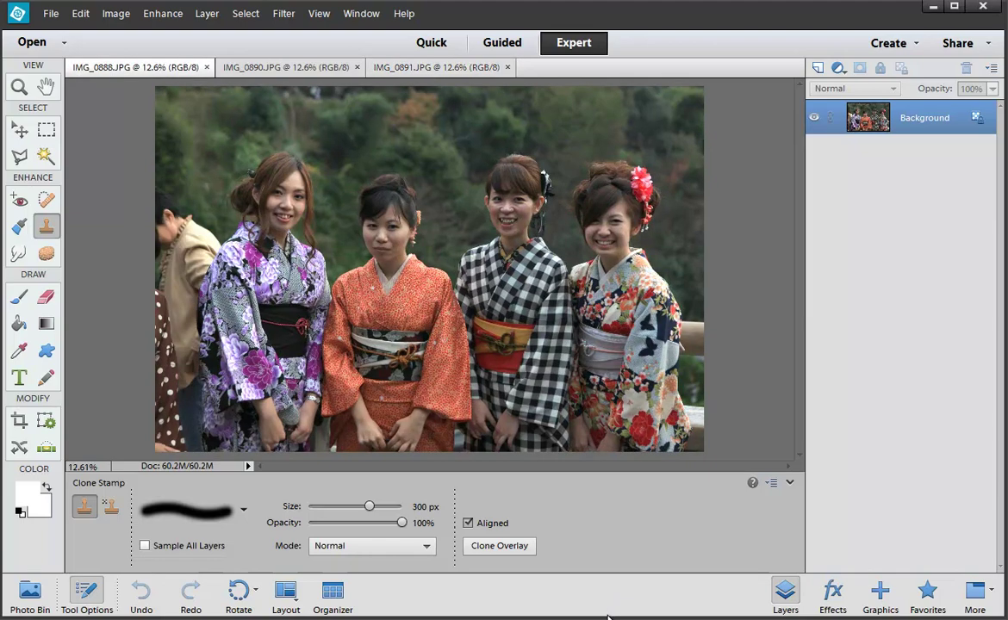
key(ctrl+Tab)
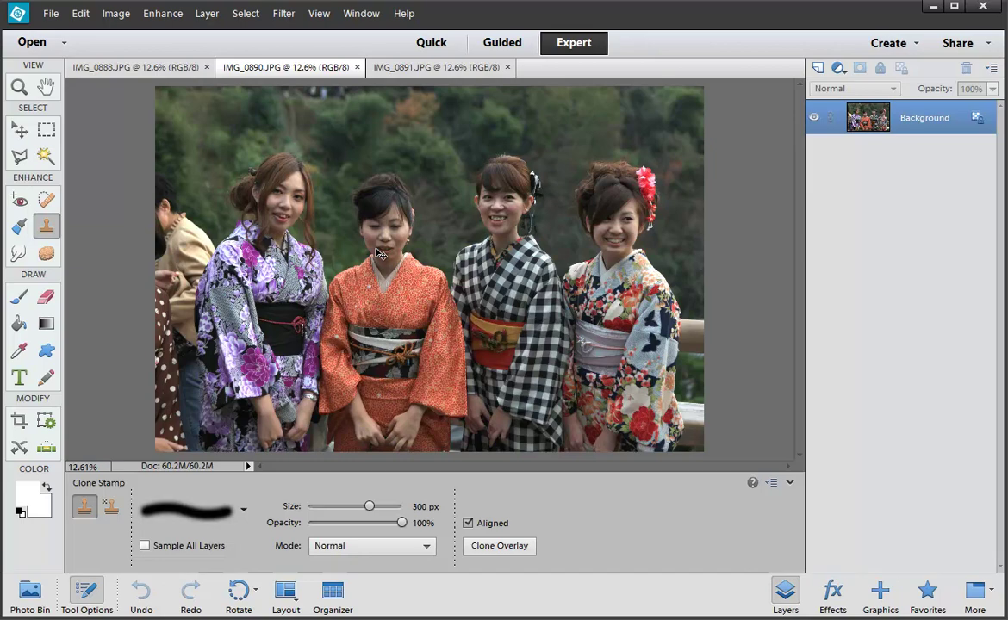
key(ctrl+Tab)
key(ctrl+Tab)
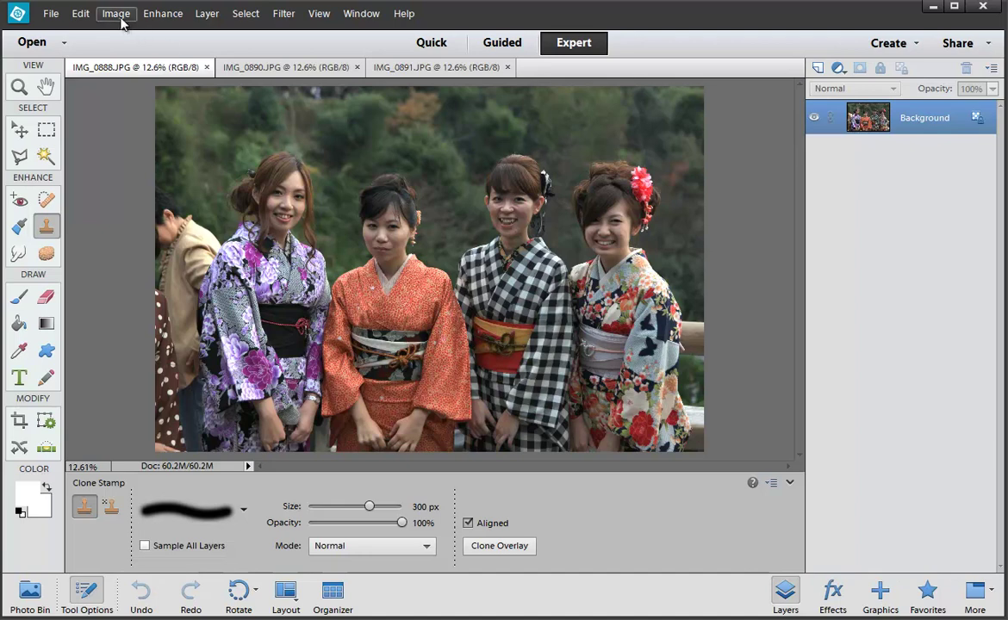
- Start Enhance > Photomerge Faces and load all three open photos into it
click(161, 15)
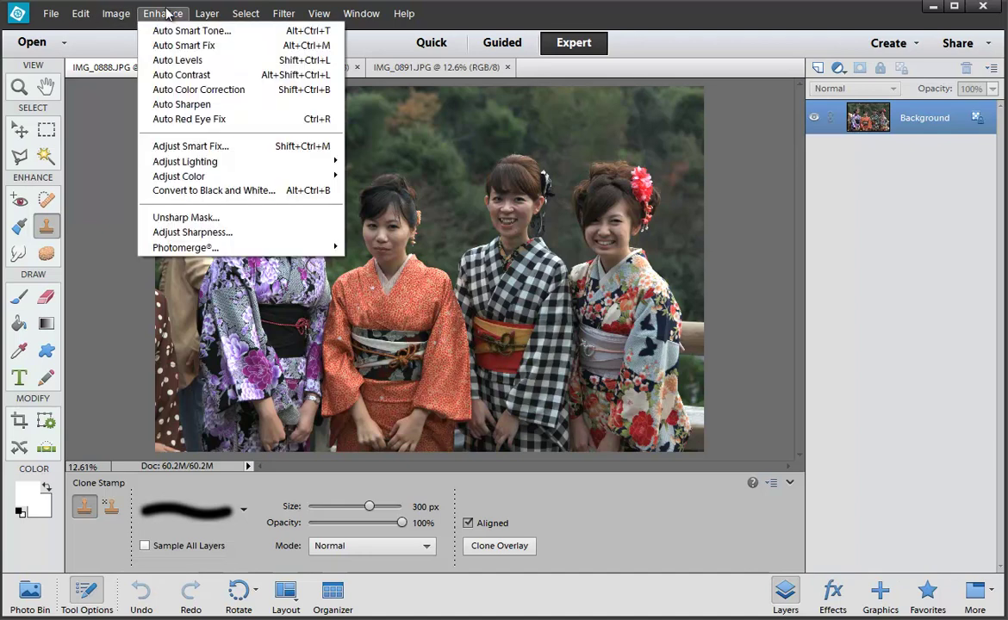
mouse_move(310, 247)
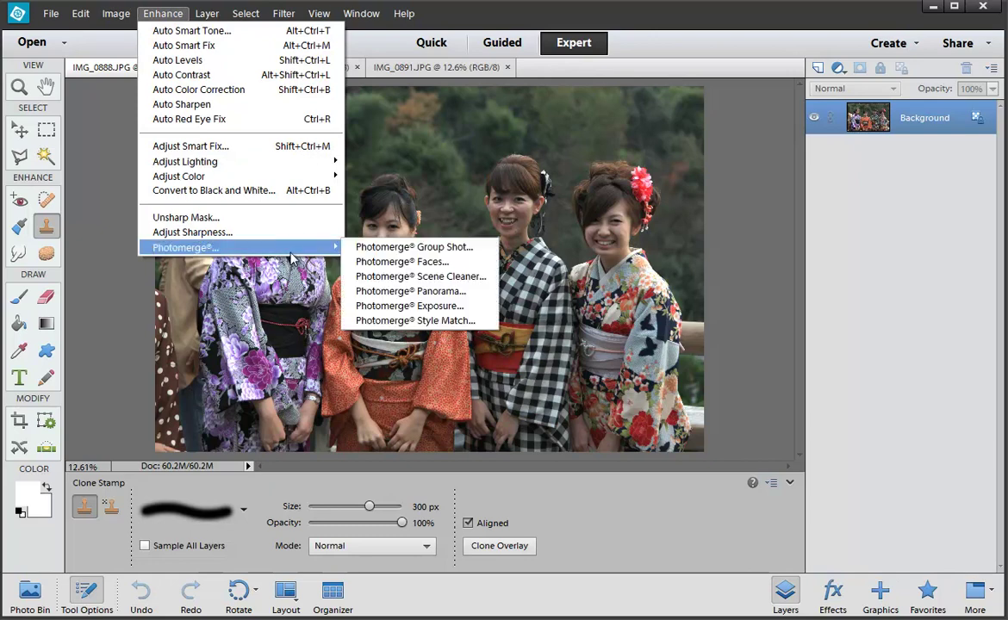
click(394, 262)
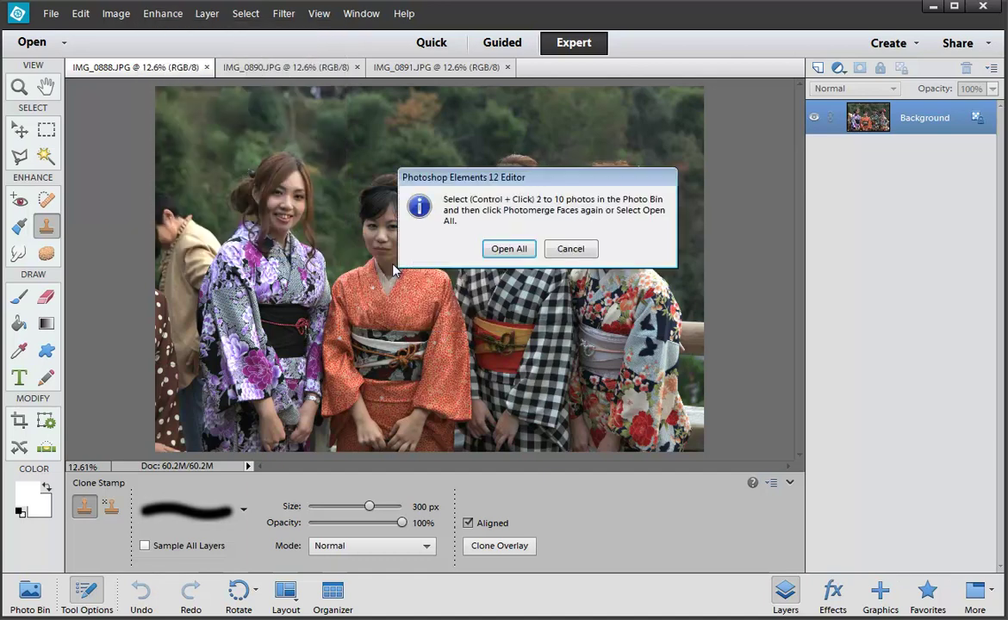
click(510, 255)
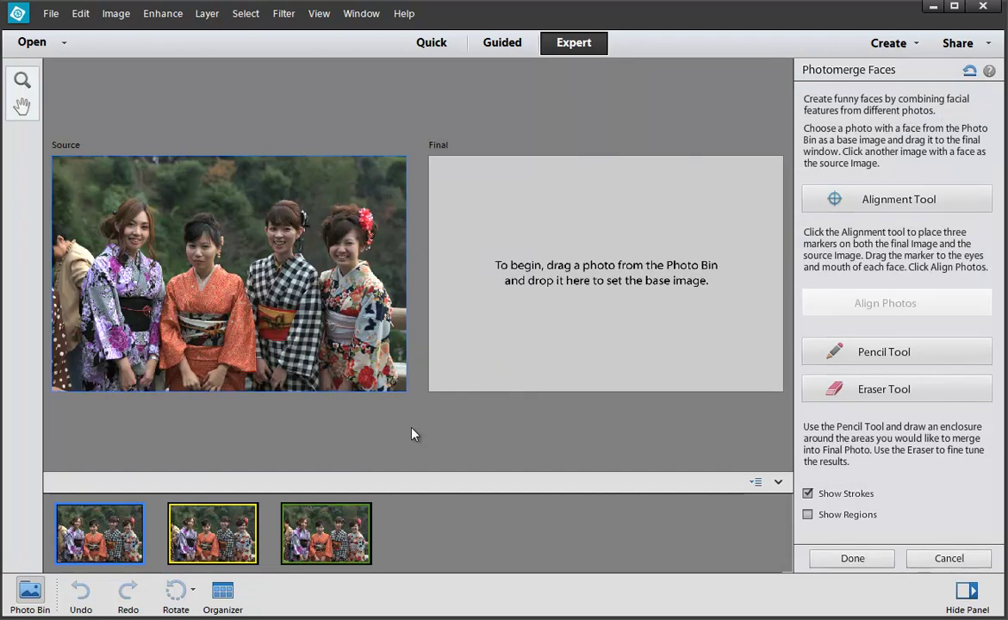
drag(223, 540, 535, 328)
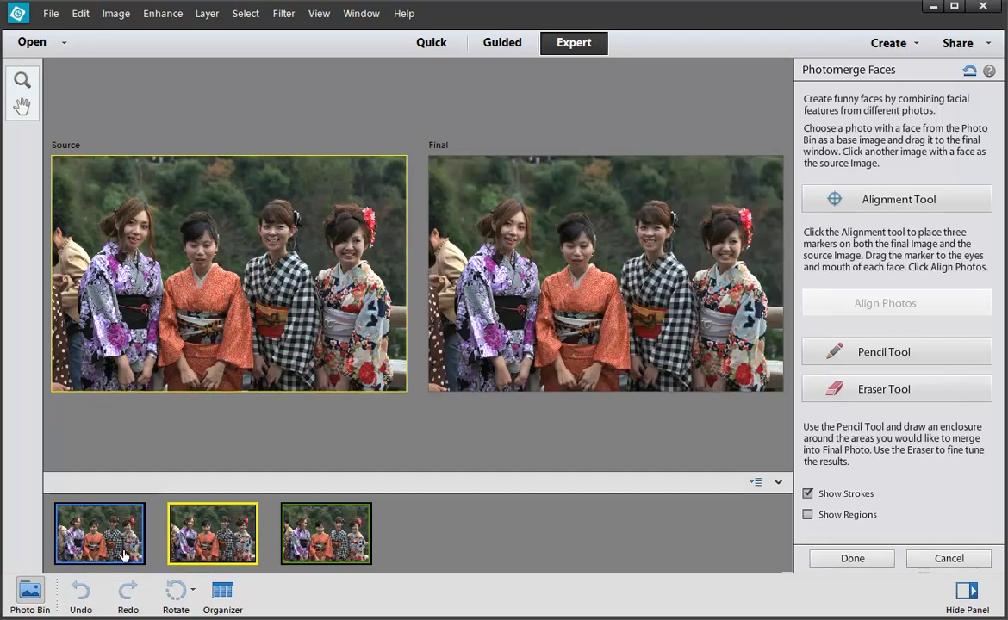
click(312, 540)
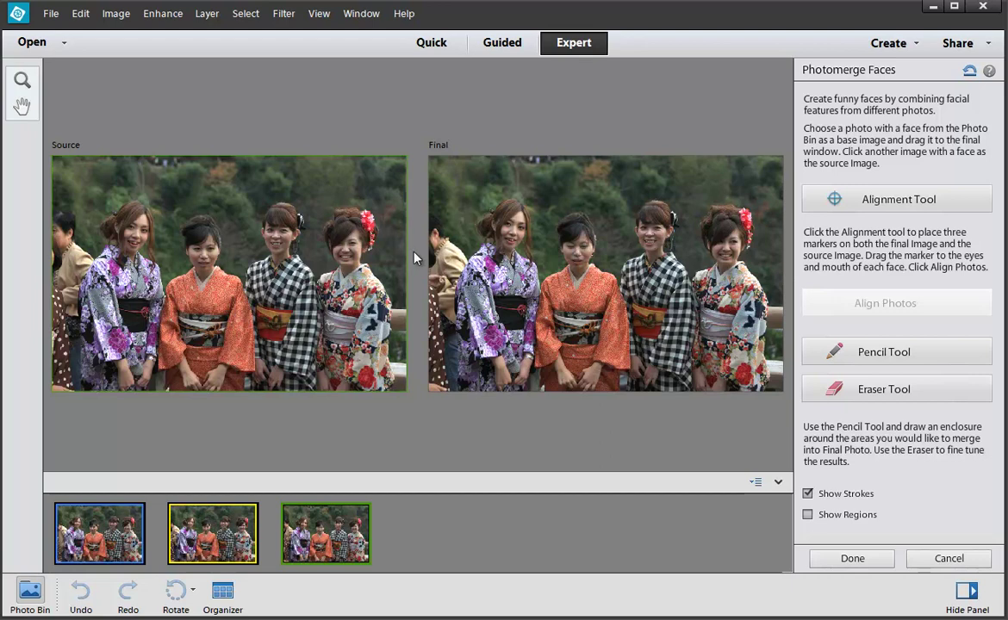
click(849, 207)
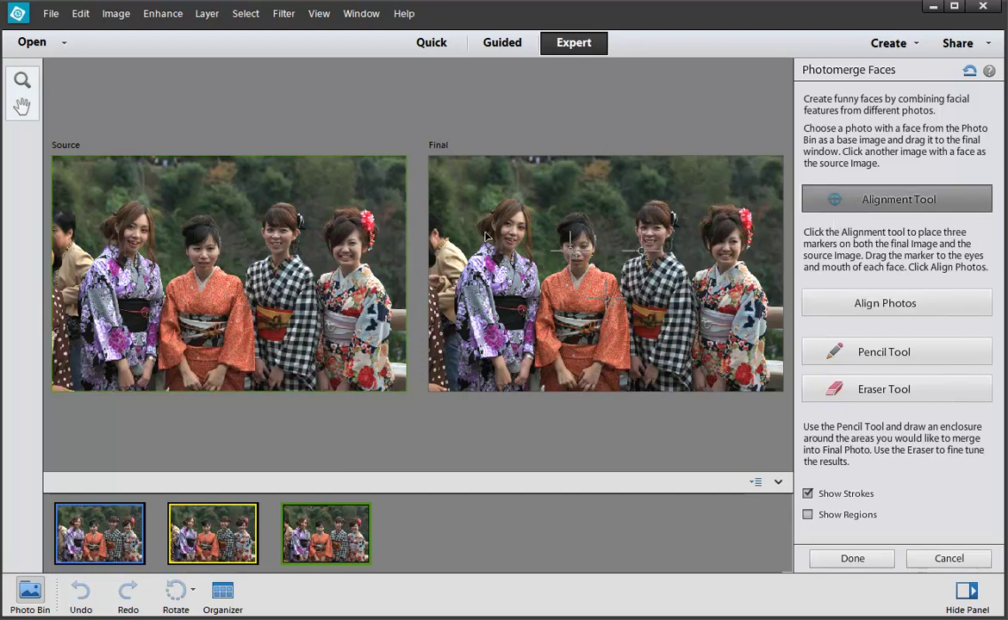
drag(264, 248, 372, 251)
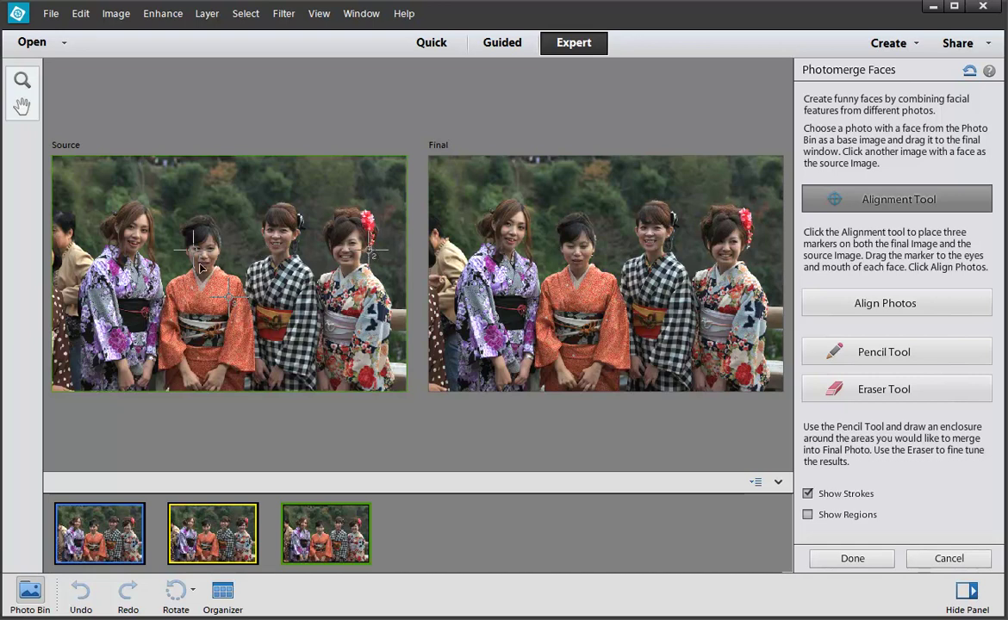
drag(199, 257, 134, 235)
mouse_move(233, 294)
mouse_down()
mouse_move(223, 279)
mouse_move(218, 344)
mouse_move(265, 387)
mouse_move(283, 383)
mouse_up()
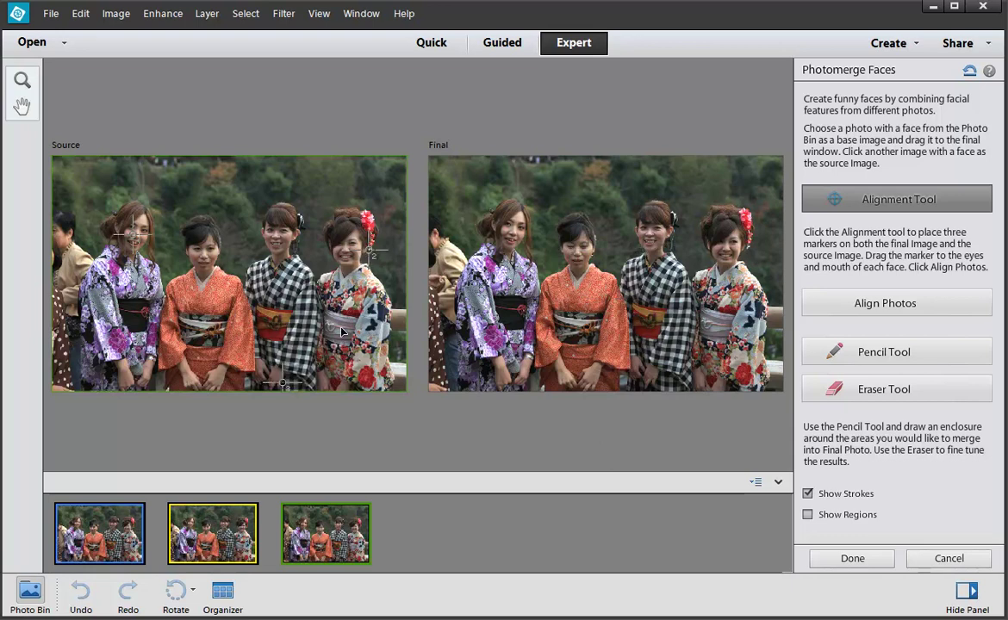
mouse_move(496, 306)
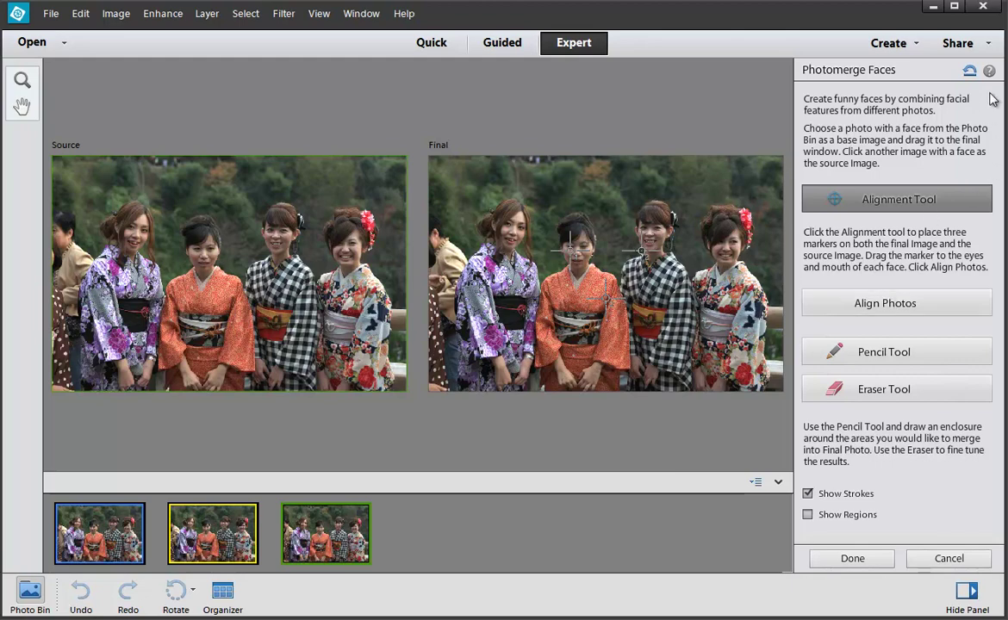
- Reset the merge and make the second photo the Final base image
click(969, 71)
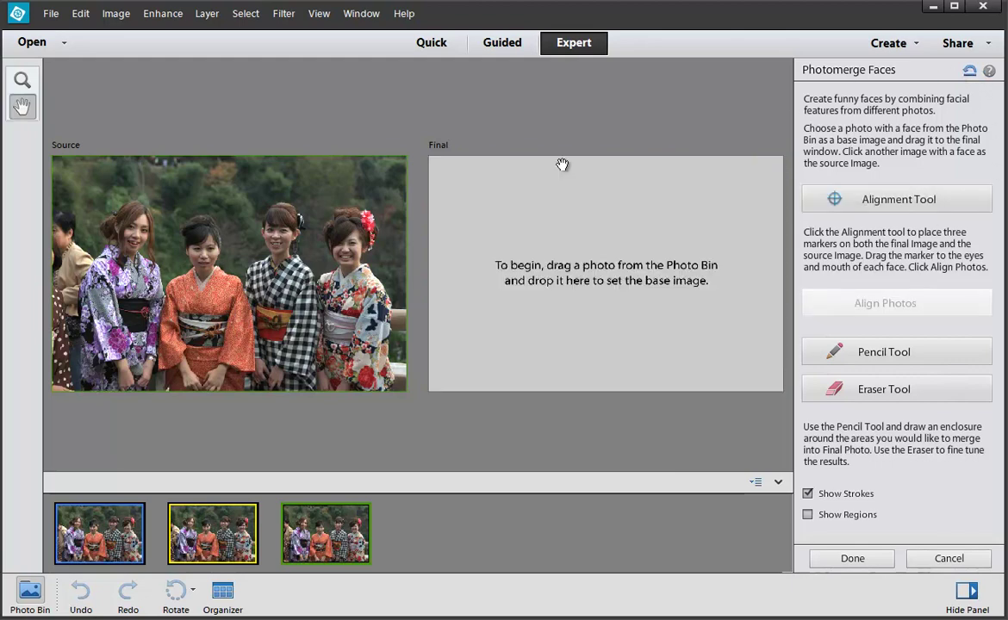
drag(324, 534, 514, 333)
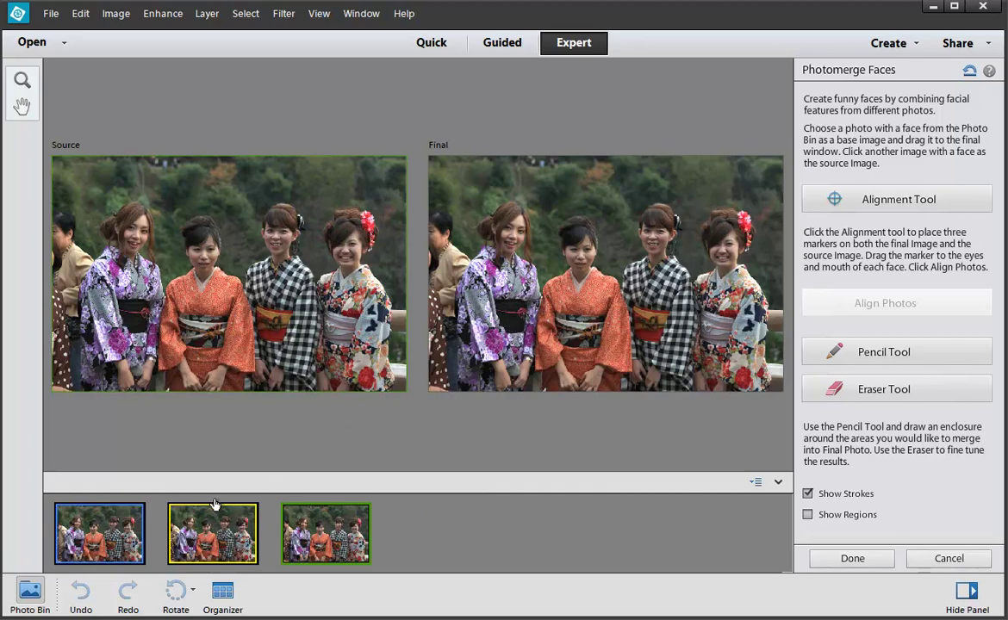
drag(210, 507, 551, 336)
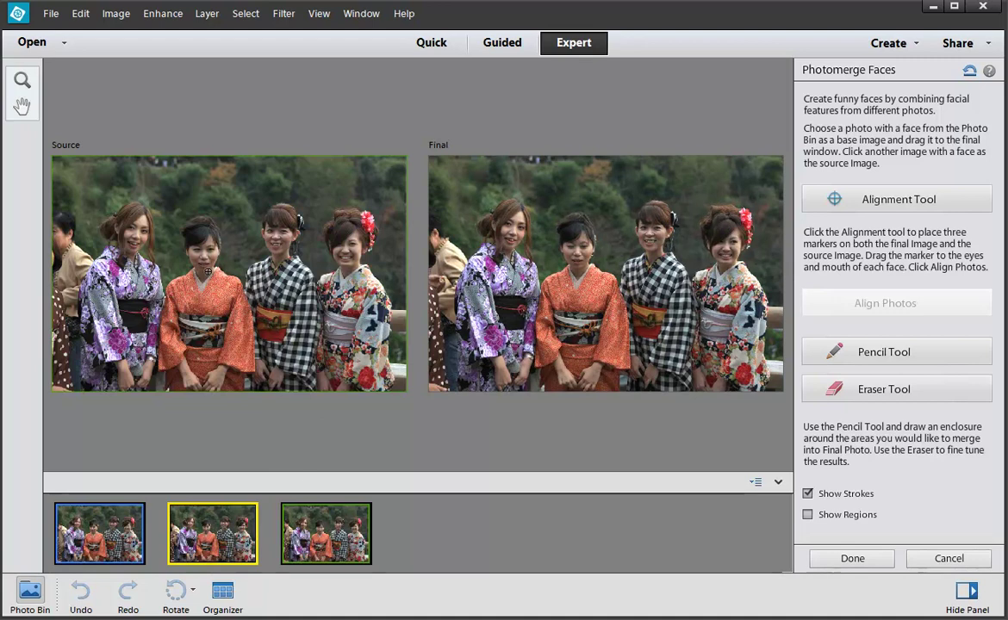
- Mark the orange-kimono woman's and the rightmost woman's faces with green pencil strokes
mouse_move(205, 267)
mouse_down()
mouse_move(204, 234)
mouse_move(193, 246)
mouse_move(200, 264)
mouse_up()
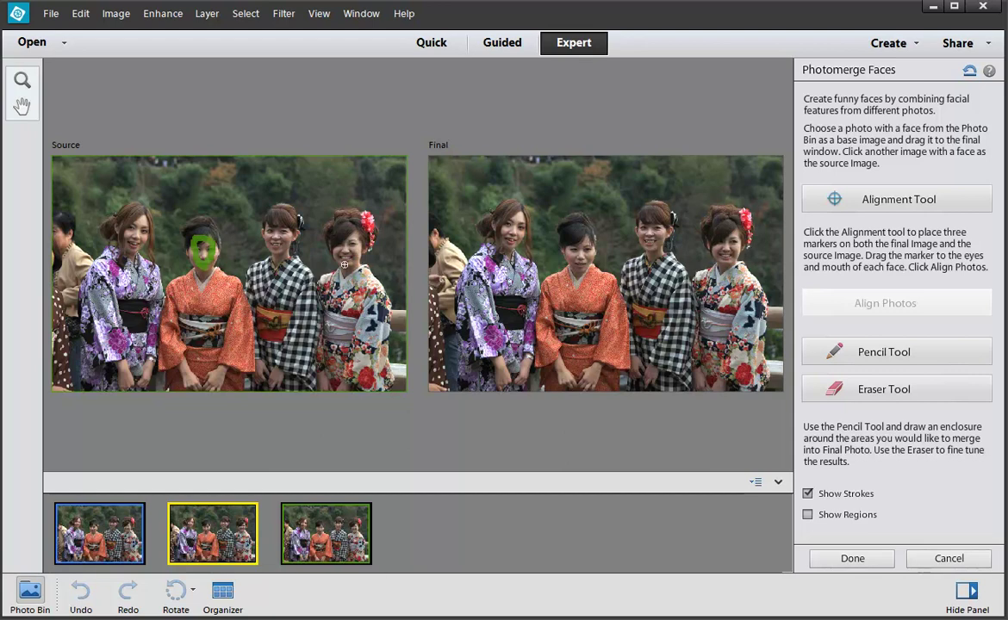
mouse_move(344, 259)
mouse_down()
mouse_move(357, 252)
mouse_move(354, 236)
mouse_move(339, 237)
mouse_move(341, 256)
mouse_up()
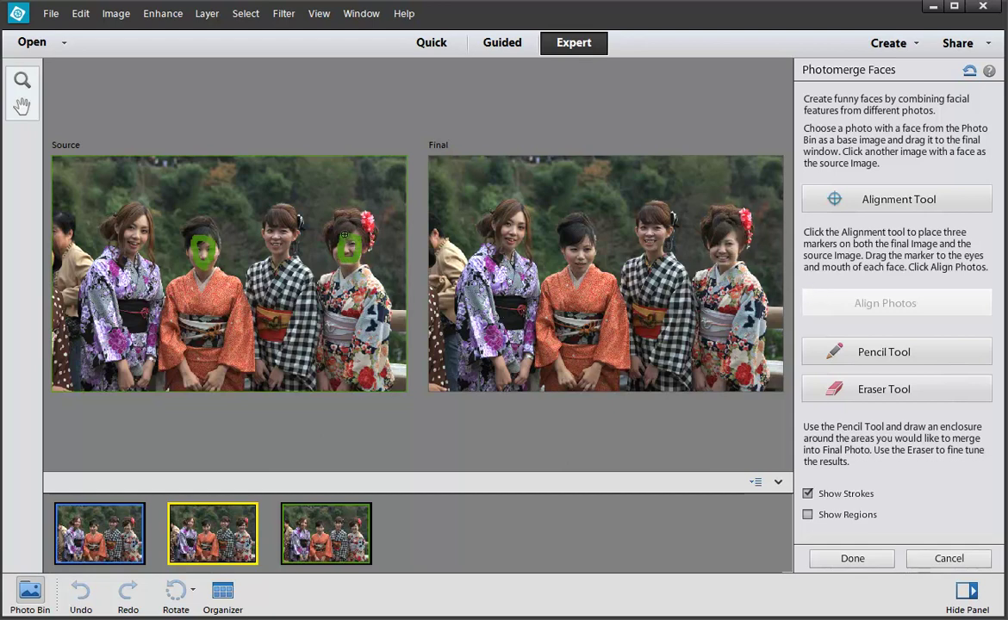
mouse_move(334, 241)
mouse_down()
mouse_move(341, 262)
mouse_move(344, 254)
mouse_up()
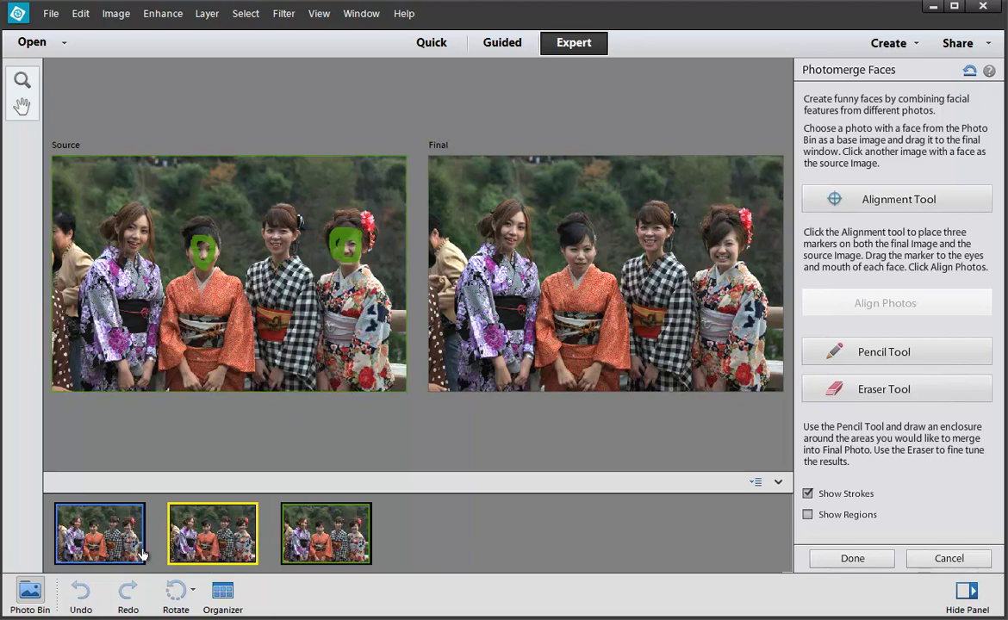
- From the first photo, mark the purple-kimono and orange-kimono women's faces with blue strokes
click(113, 549)
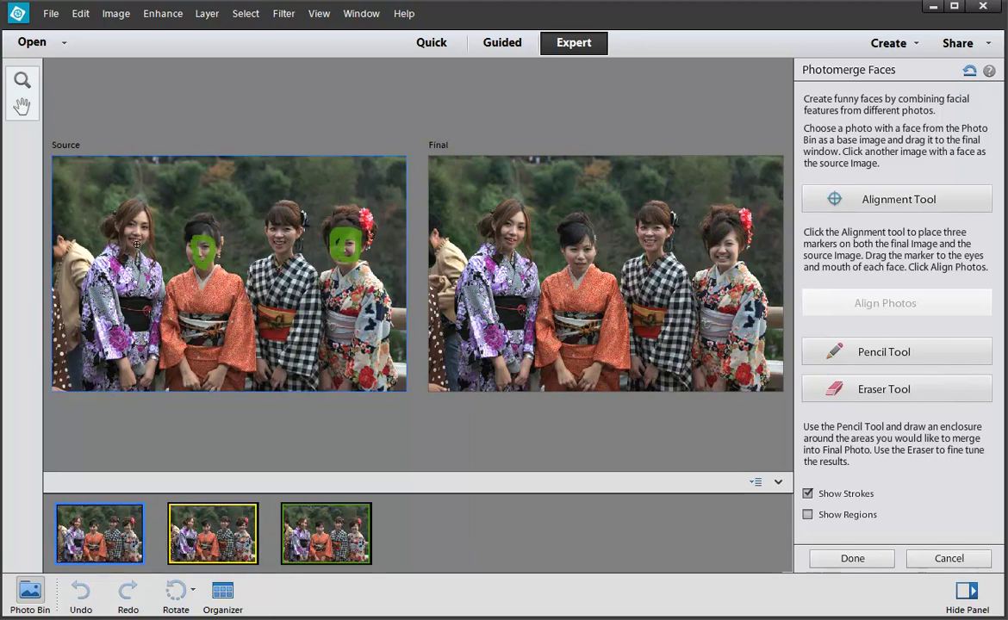
mouse_move(136, 244)
mouse_down()
mouse_move(144, 218)
mouse_move(131, 208)
mouse_move(134, 241)
mouse_up()
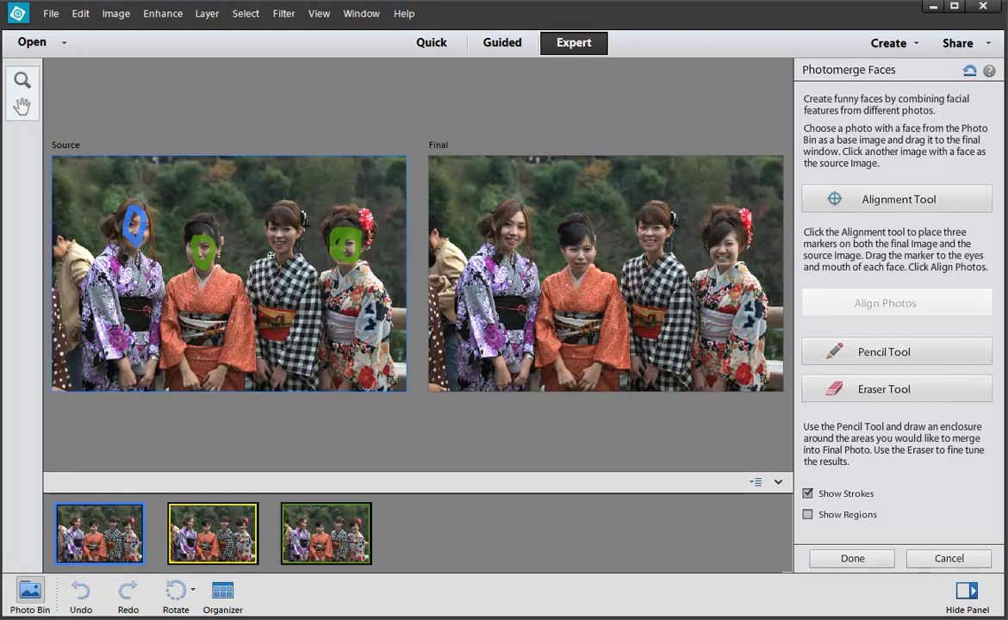
mouse_move(142, 211)
mouse_down()
mouse_move(123, 186)
mouse_move(109, 193)
mouse_move(118, 232)
mouse_up()
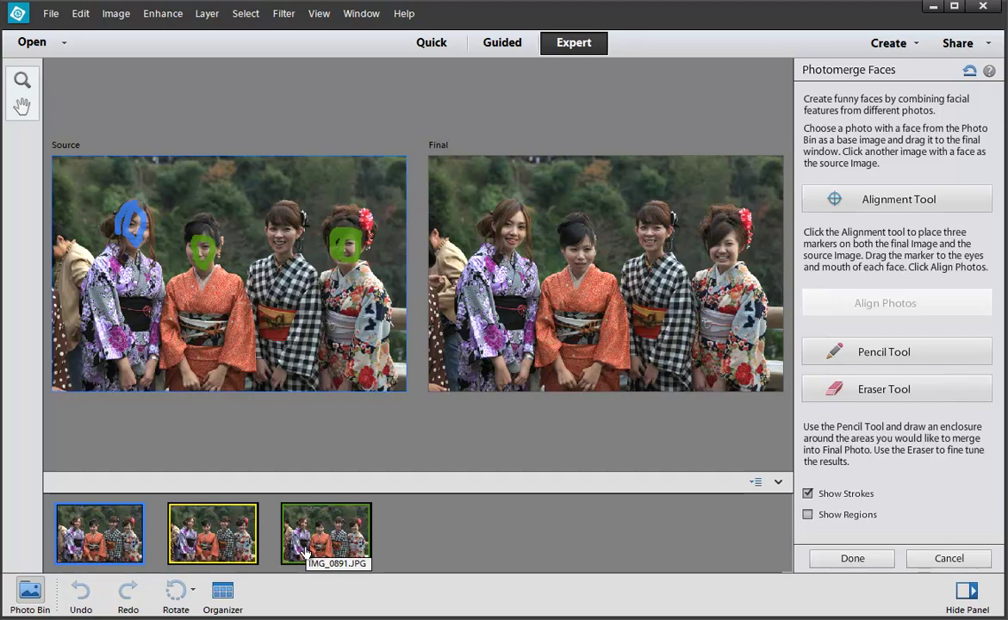
click(310, 553)
click(228, 538)
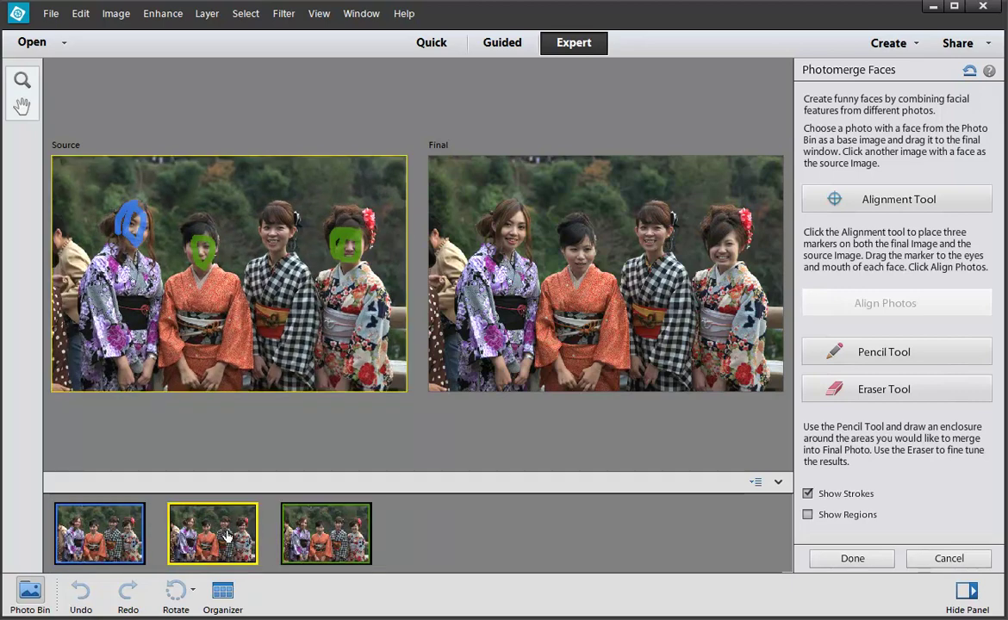
click(100, 532)
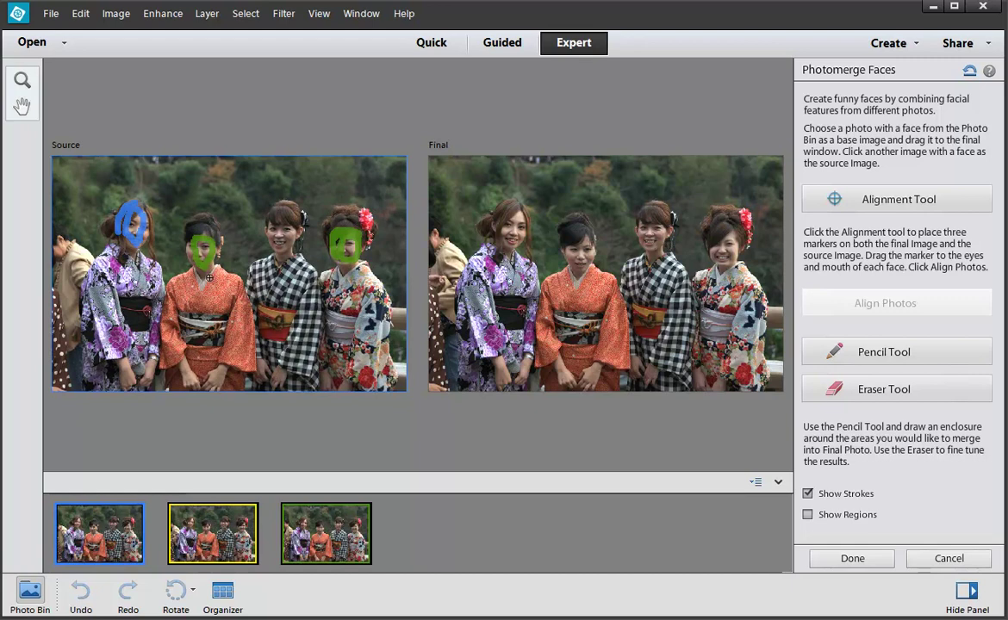
mouse_move(209, 274)
mouse_down()
mouse_move(207, 231)
mouse_move(193, 229)
mouse_move(190, 251)
mouse_move(181, 246)
mouse_move(198, 228)
mouse_move(187, 240)
mouse_move(202, 258)
mouse_move(185, 213)
mouse_move(181, 233)
mouse_move(197, 261)
mouse_up()
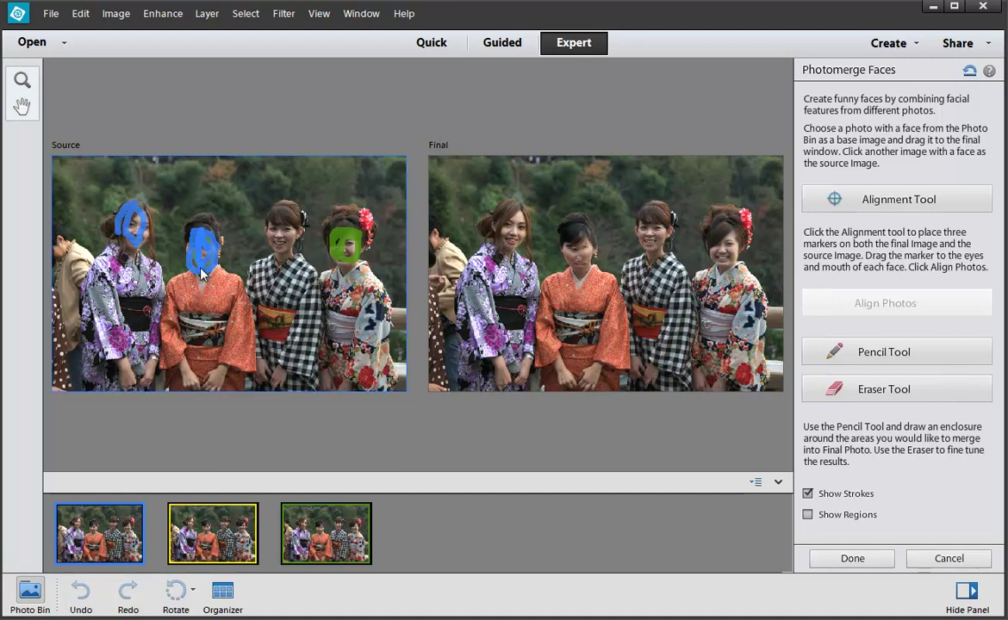
- Erase the blue marking from the orange-kimono woman's face
click(321, 530)
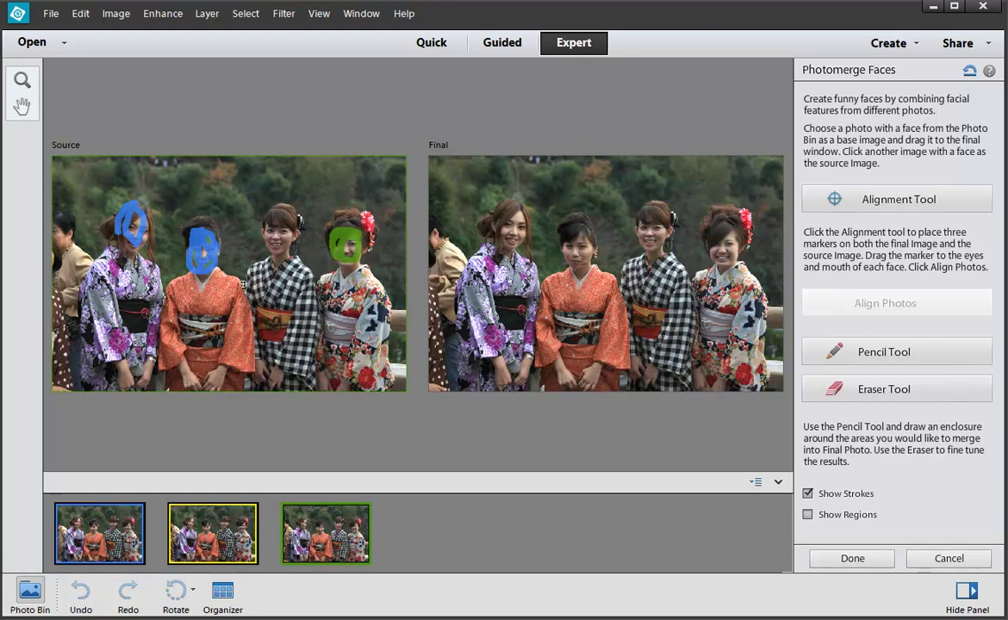
click(818, 388)
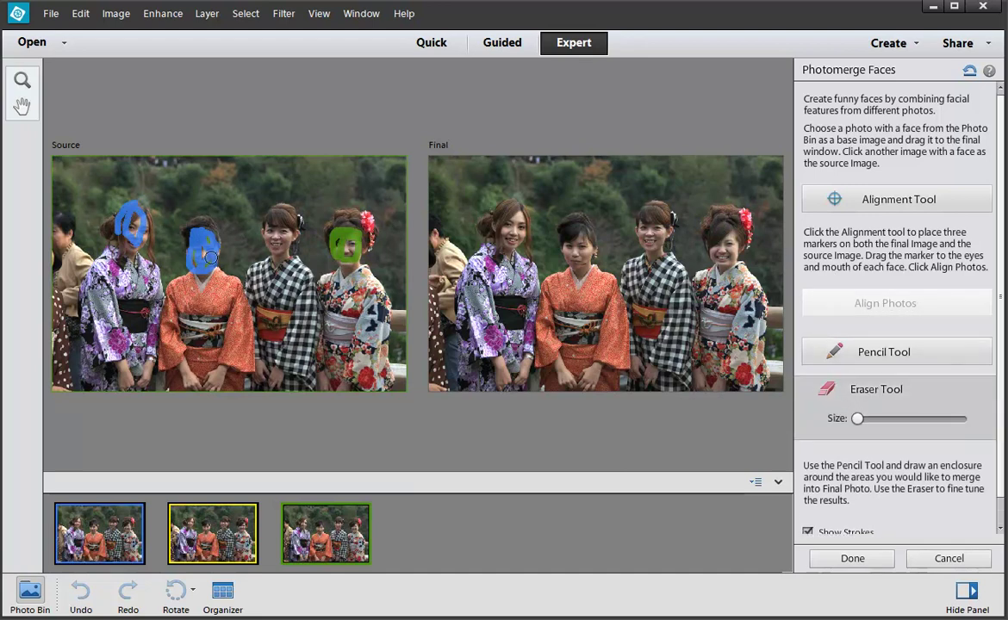
mouse_move(193, 220)
mouse_down()
mouse_move(191, 248)
mouse_move(190, 220)
mouse_move(209, 243)
mouse_move(195, 248)
mouse_move(183, 216)
mouse_move(178, 237)
mouse_move(197, 243)
mouse_move(176, 221)
mouse_move(180, 254)
mouse_up()
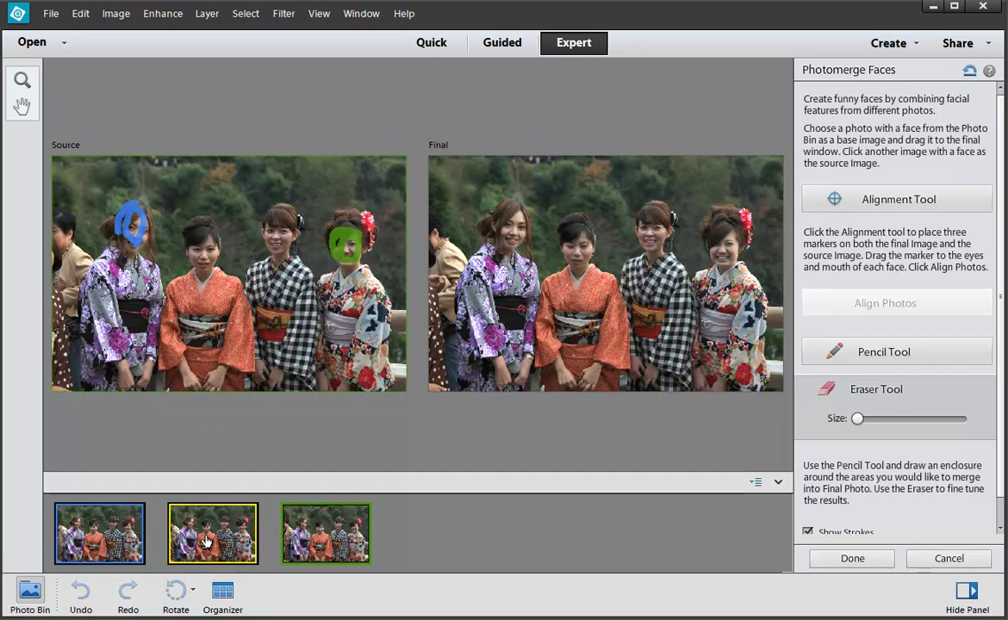
- Compare the source photos, then re-mark the orange-kimono woman's face from the third photo
click(116, 536)
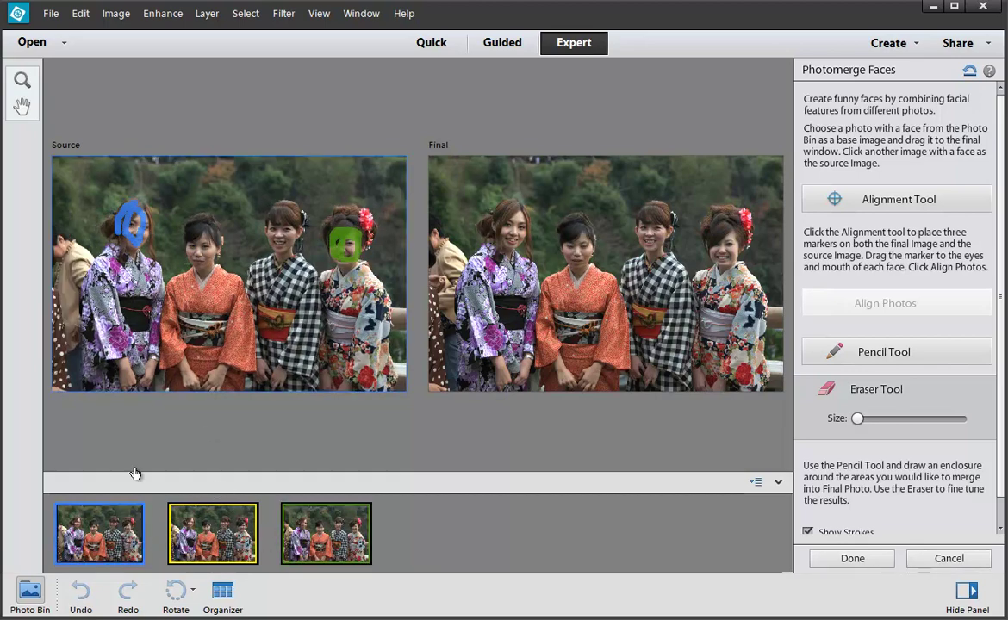
click(203, 522)
click(298, 536)
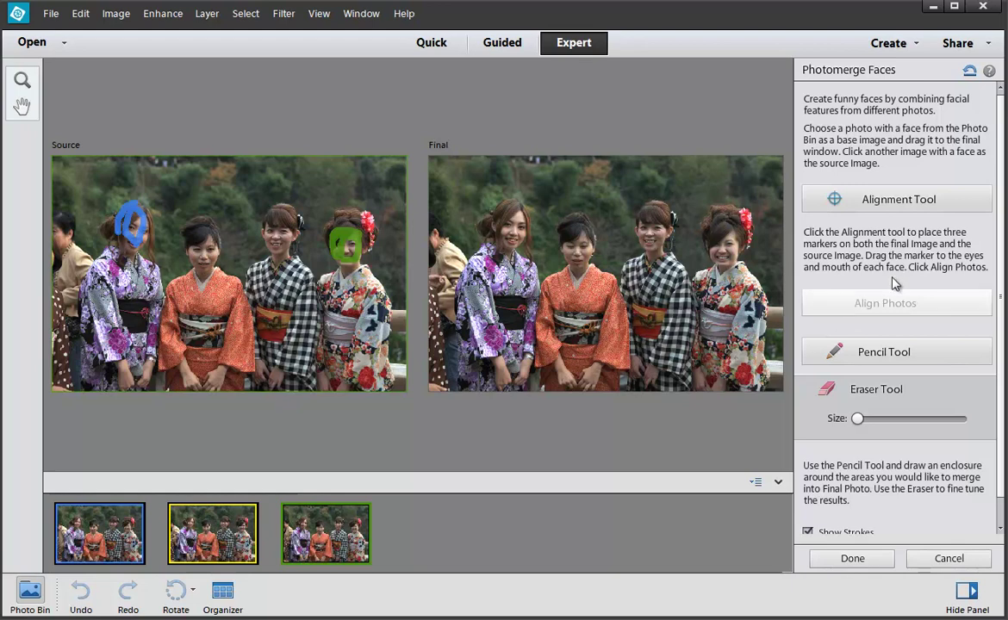
click(808, 355)
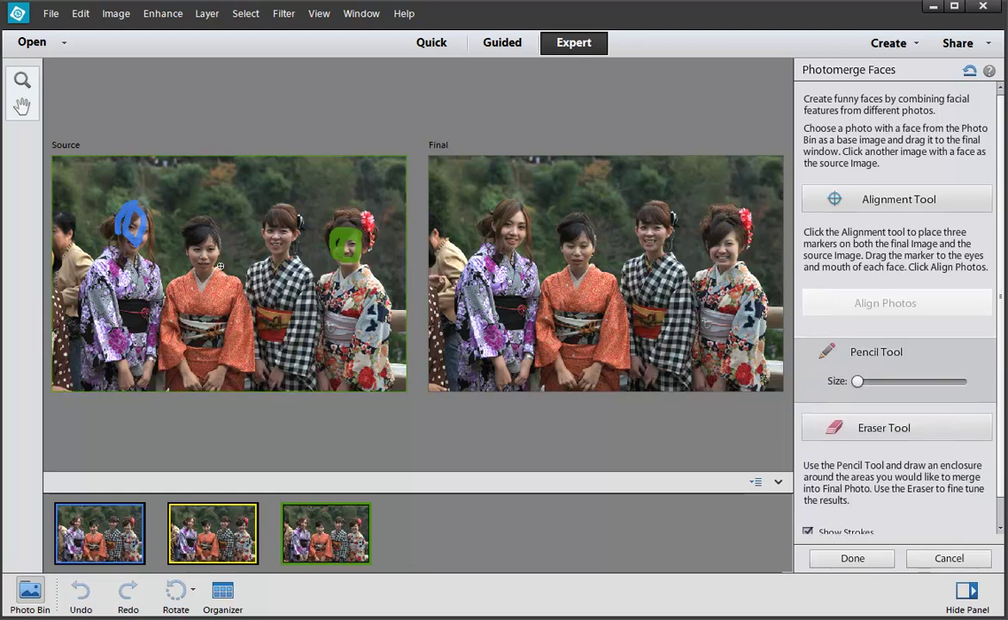
mouse_move(216, 243)
mouse_down()
mouse_move(183, 227)
mouse_move(198, 234)
mouse_move(201, 267)
mouse_up()
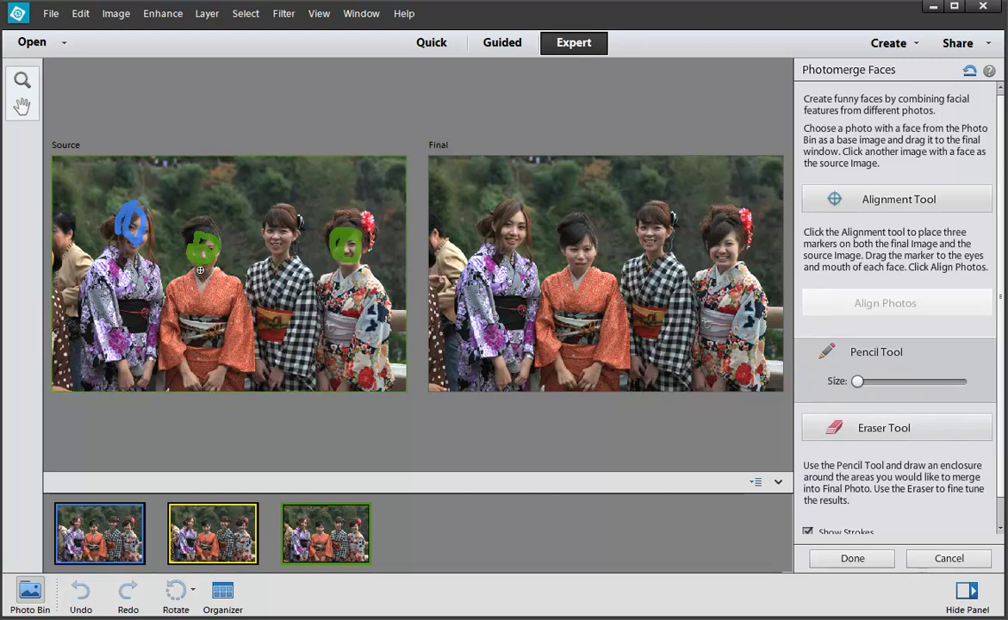
mouse_move(200, 269)
mouse_down()
mouse_move(186, 246)
mouse_move(197, 238)
mouse_move(211, 257)
mouse_up()
- Apply the Photomerge Faces result and return to the editor
click(871, 562)
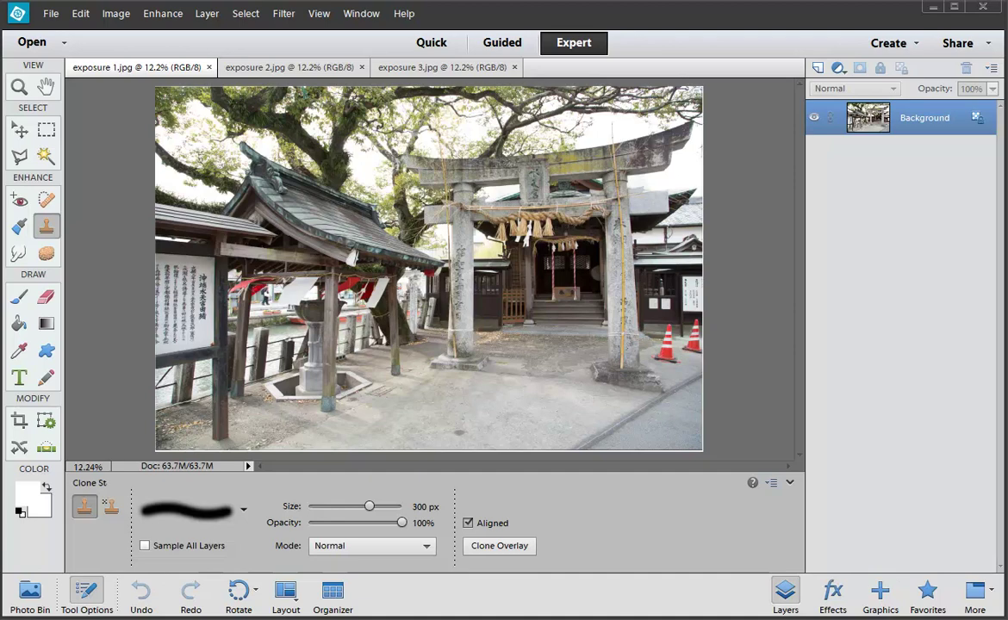
key(ctrl+Tab)
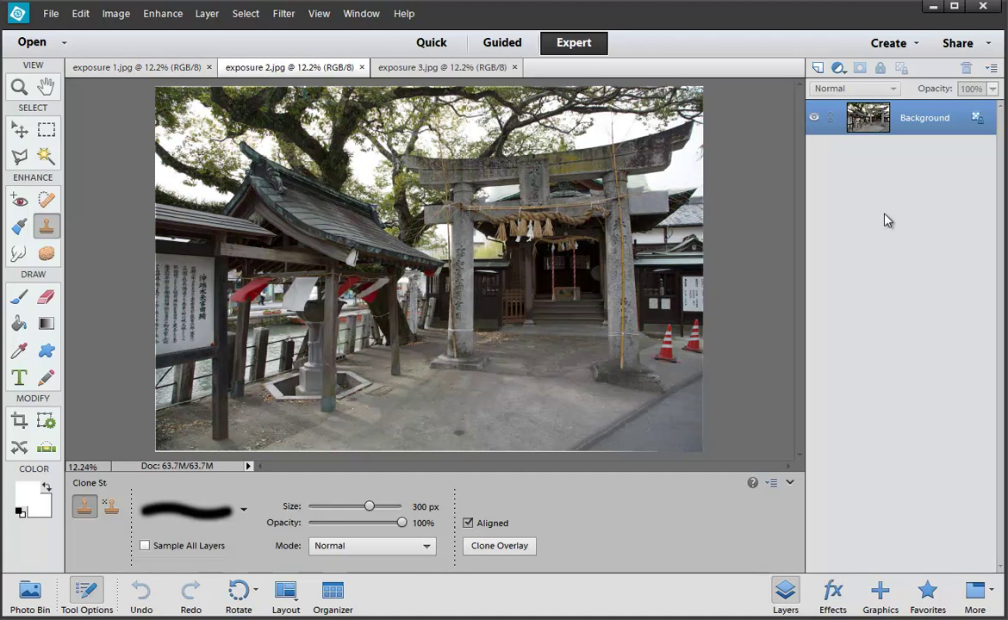
key(ctrl+Tab)
key(ctrl+Tab)
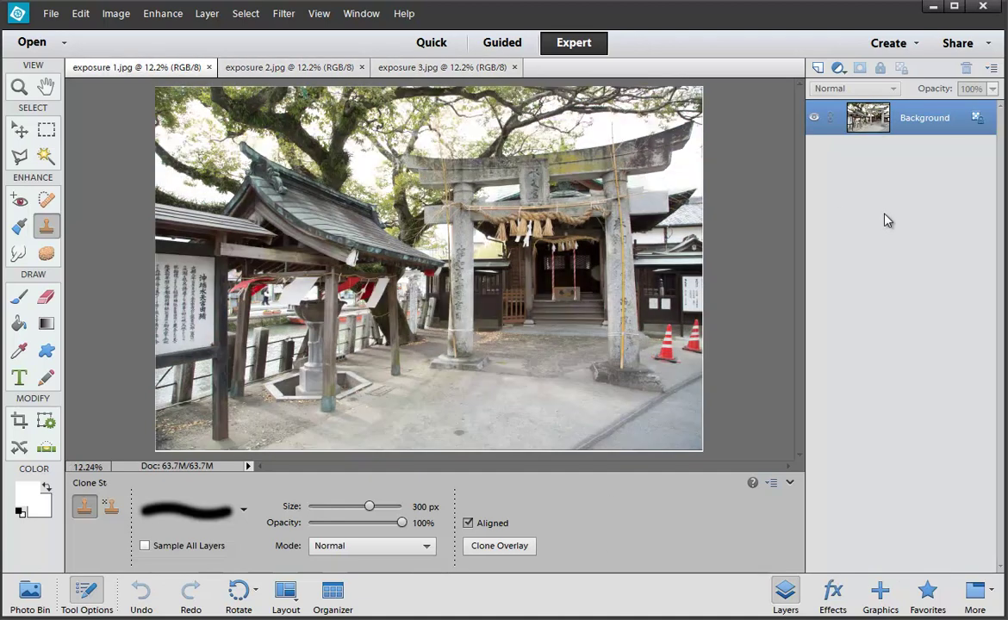
key(ctrl+Tab)
key(ctrl+Tab)
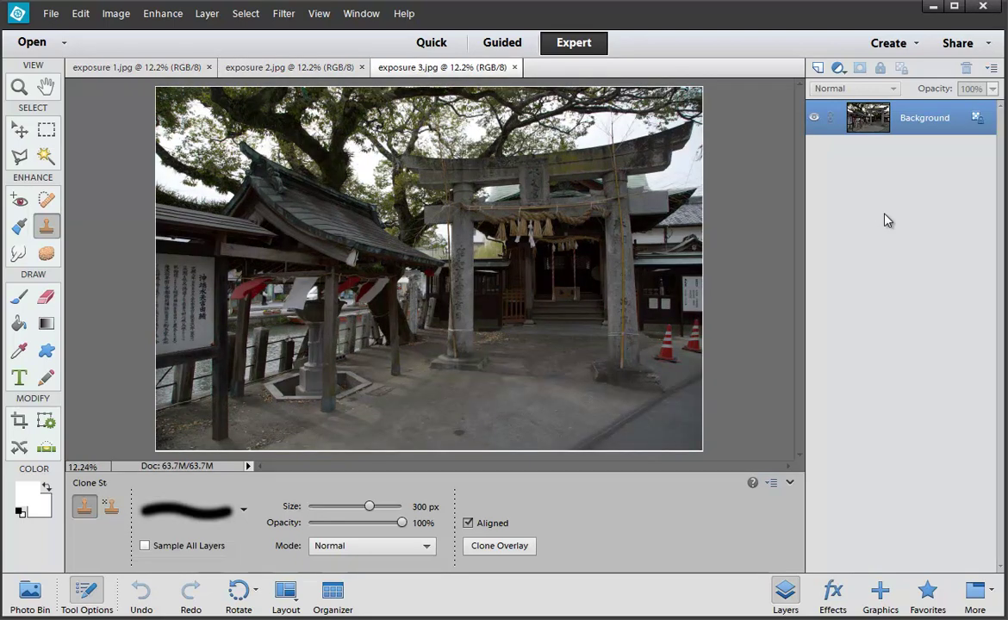
key(ctrl+Tab)
key(ctrl+Tab)
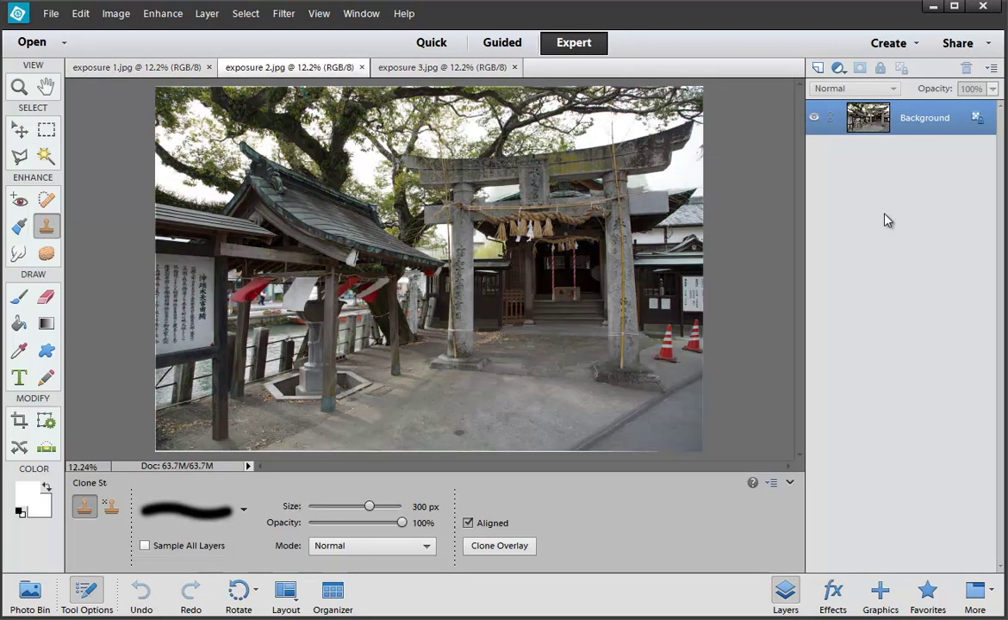
key(ctrl+Tab)
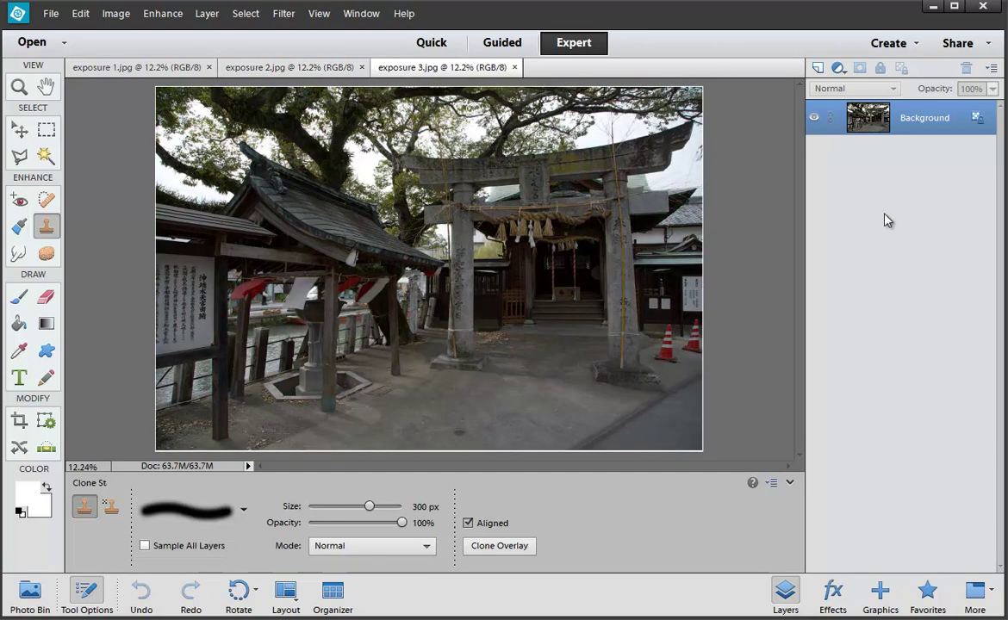
key(ctrl+Tab)
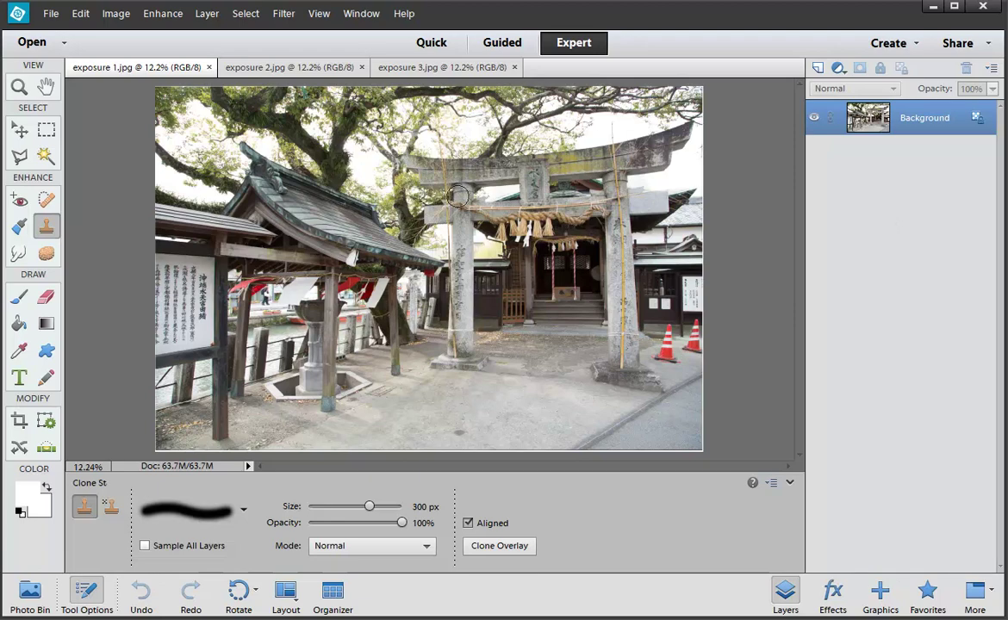
- Launch Enhance > Photomerge Exposure with all three shrine exposures loaded
click(179, 22)
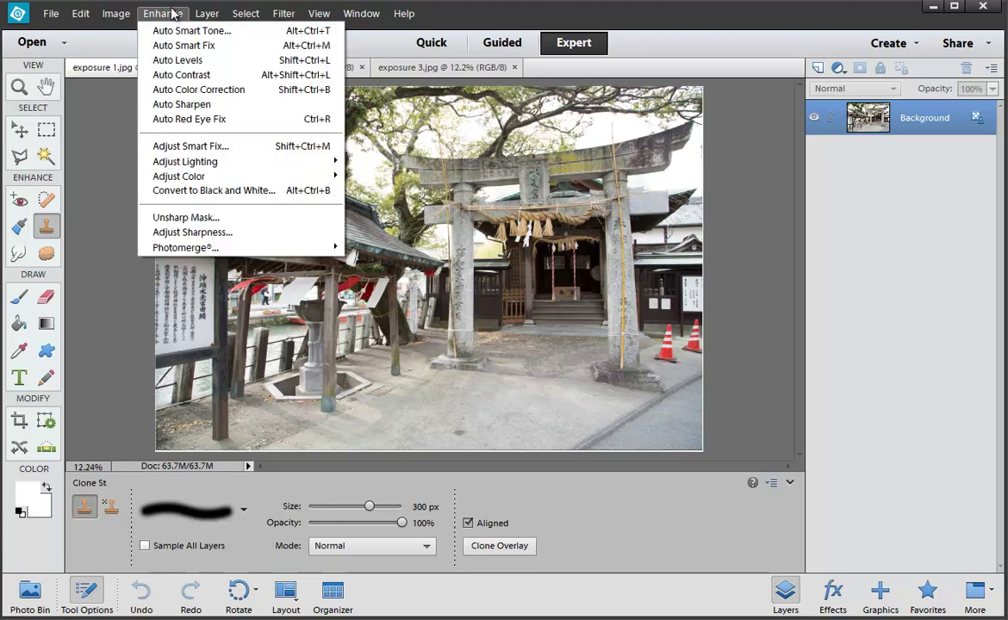
mouse_move(253, 250)
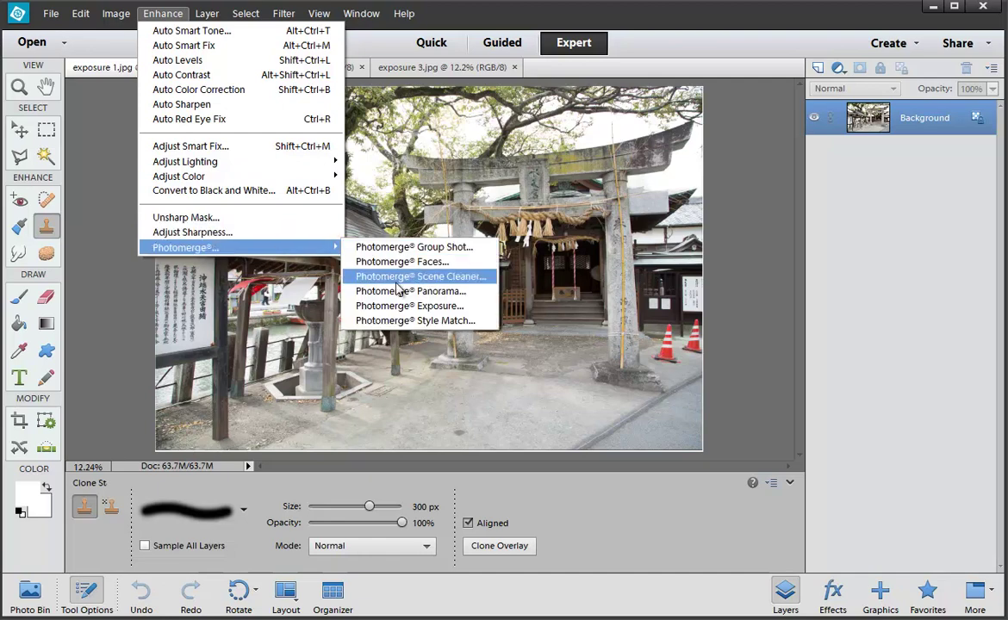
click(420, 308)
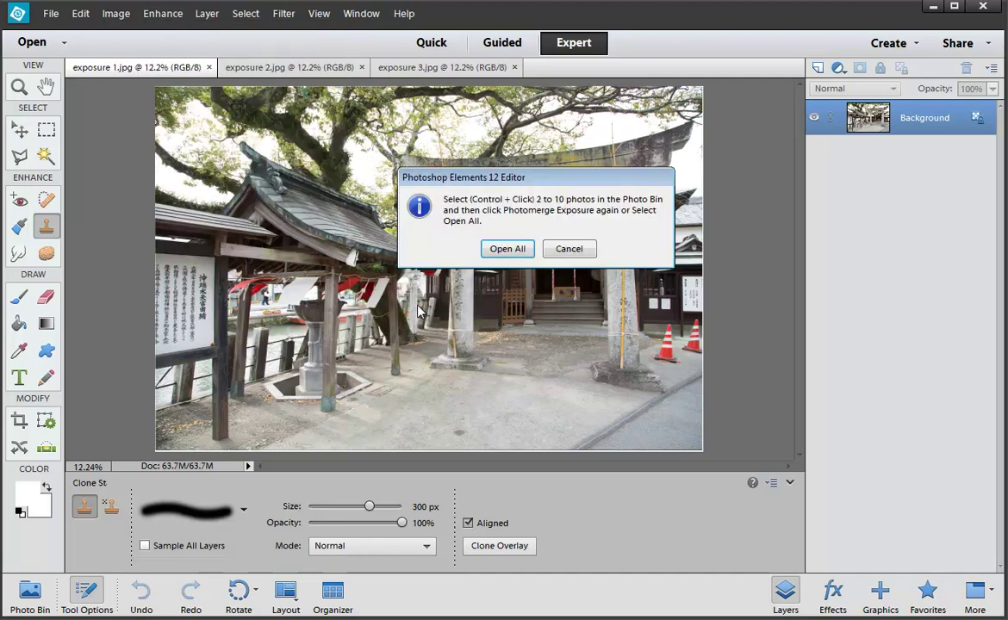
click(508, 249)
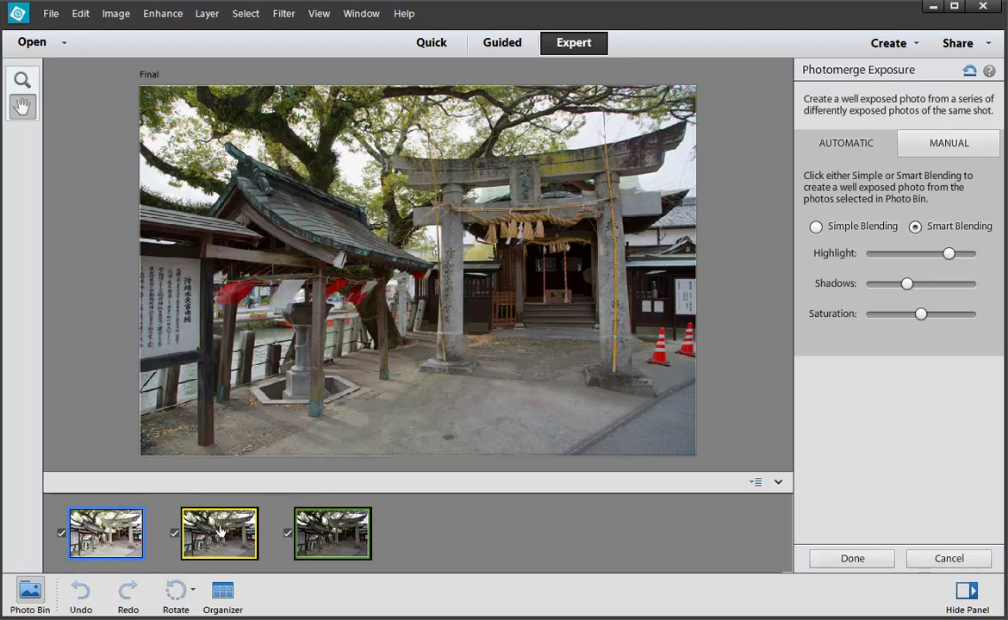
- Toggle exposure 2 and the brightest exposure in and out of the blend, keeping all three included
click(175, 536)
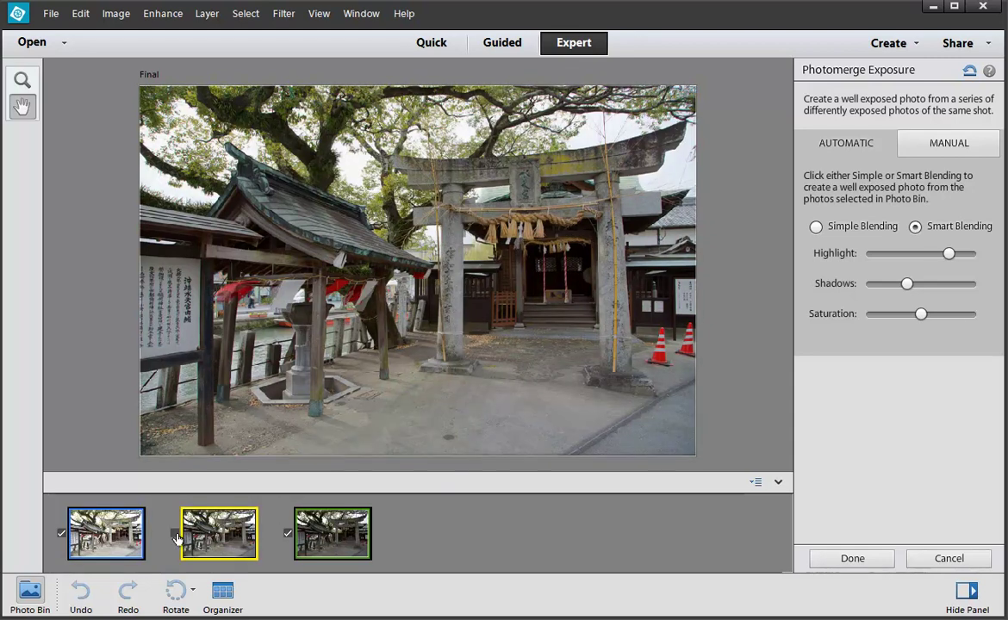
click(174, 535)
click(174, 536)
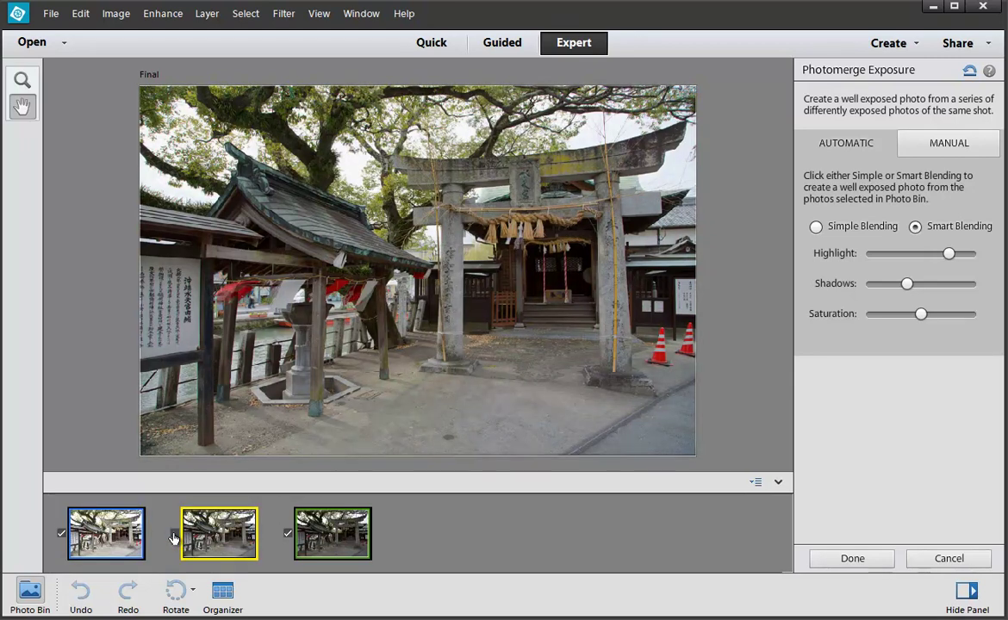
click(175, 536)
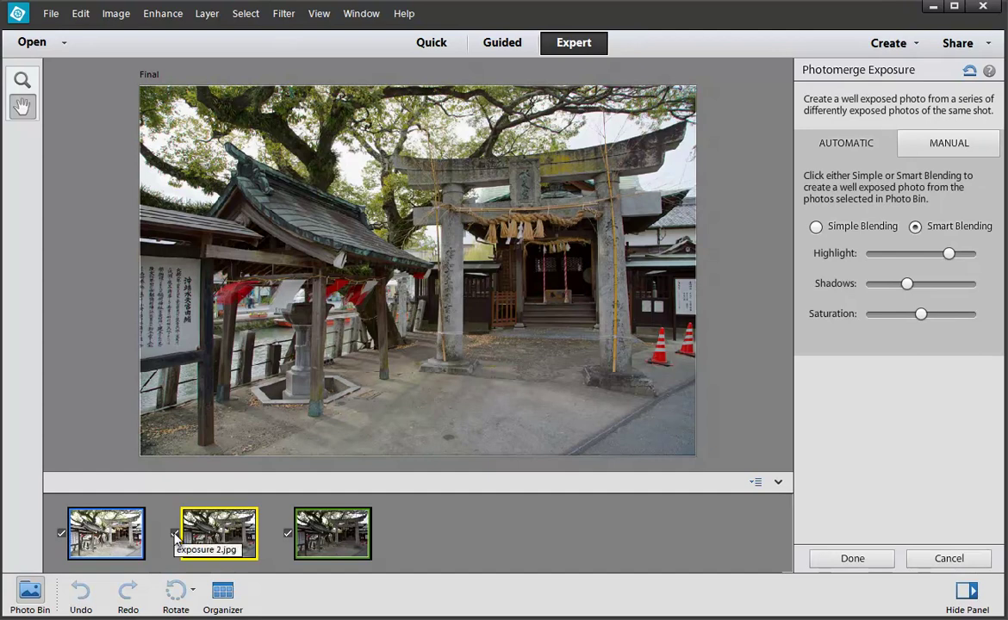
click(175, 536)
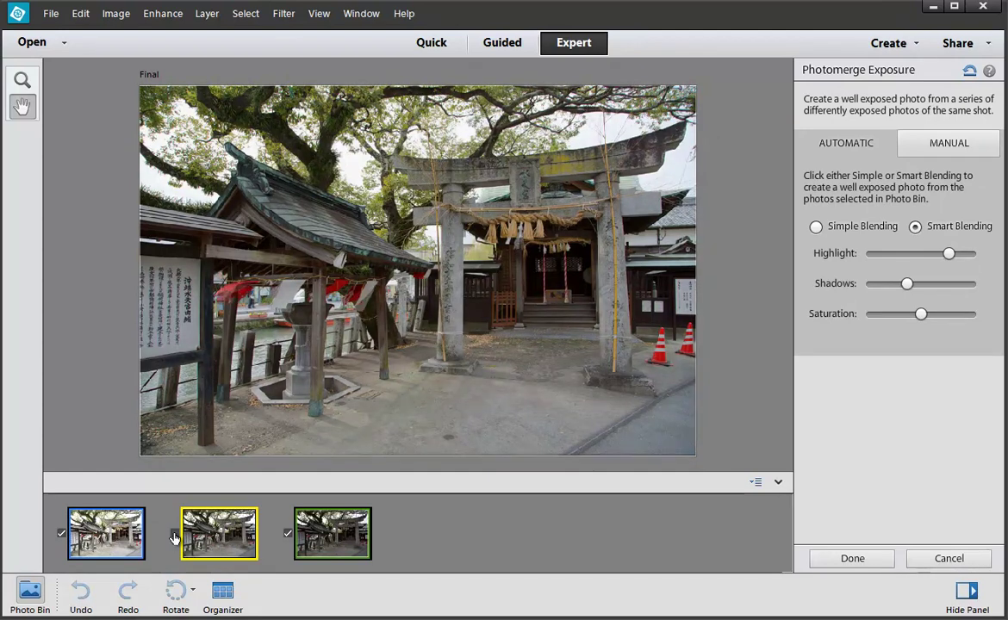
click(175, 536)
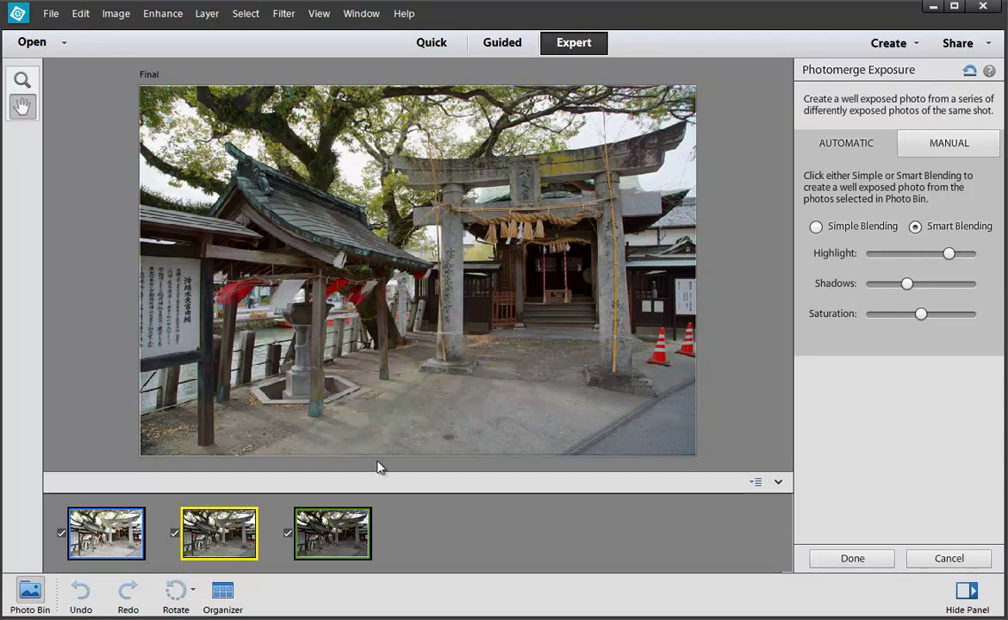
click(289, 536)
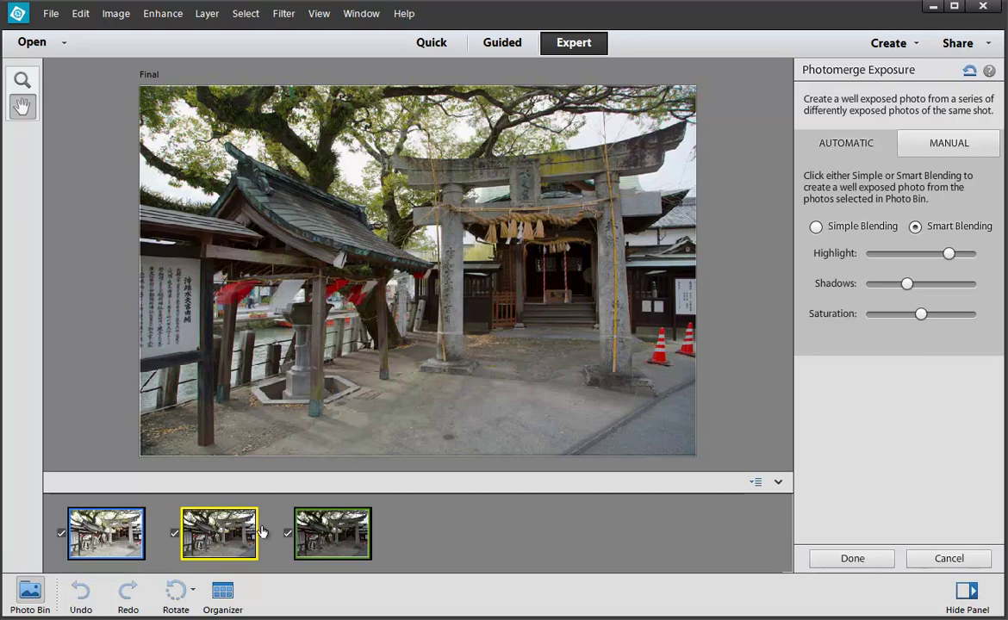
click(61, 536)
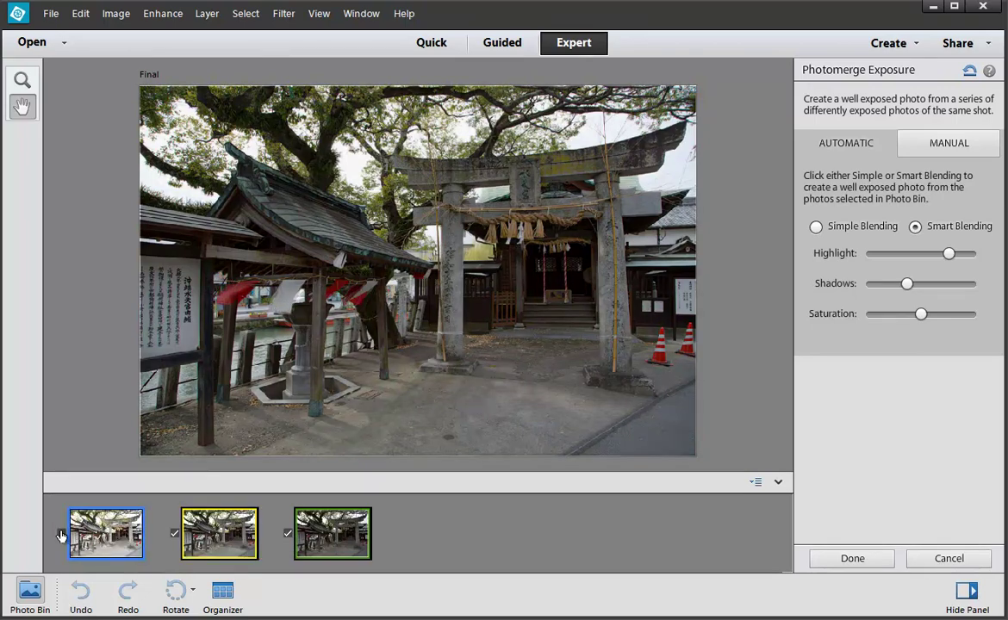
click(61, 535)
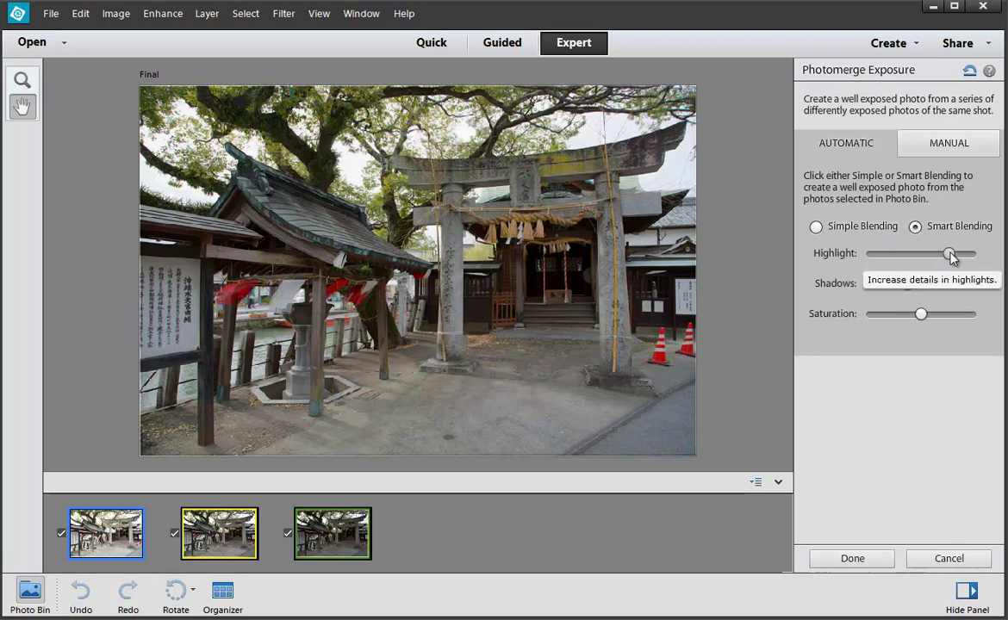
- Set Highlights to -23, Shadows to 100, lower Saturation slightly, use Simple Blending, then go manual
drag(947, 253, 876, 284)
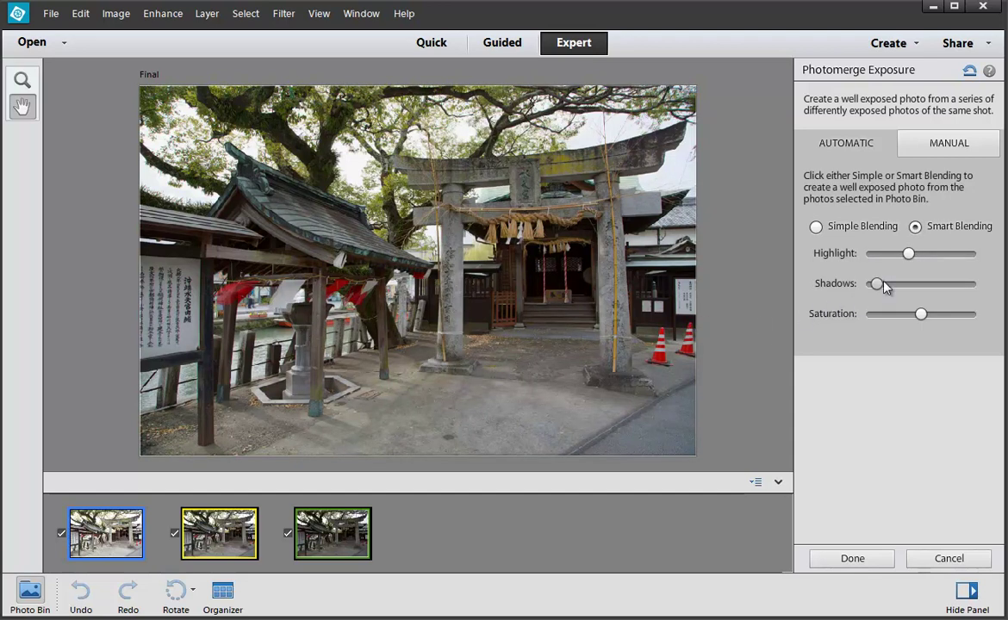
drag(882, 283, 975, 283)
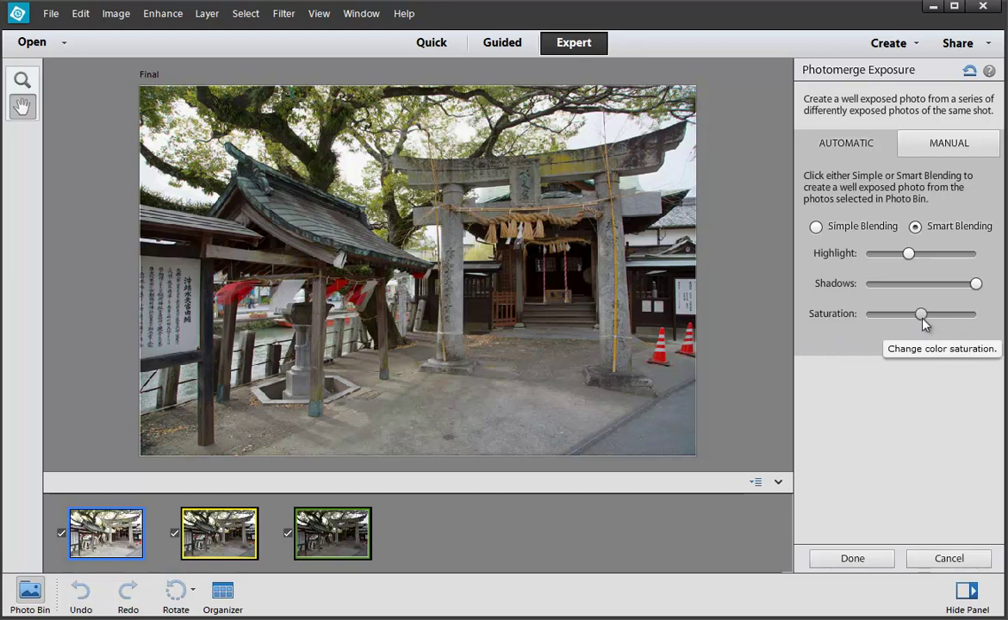
drag(920, 315, 908, 319)
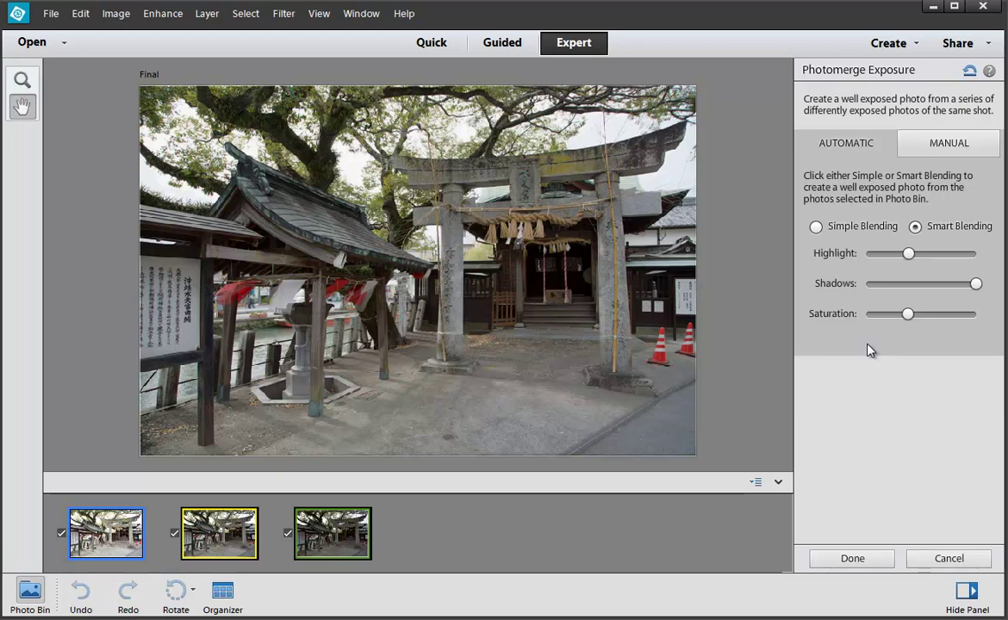
click(816, 226)
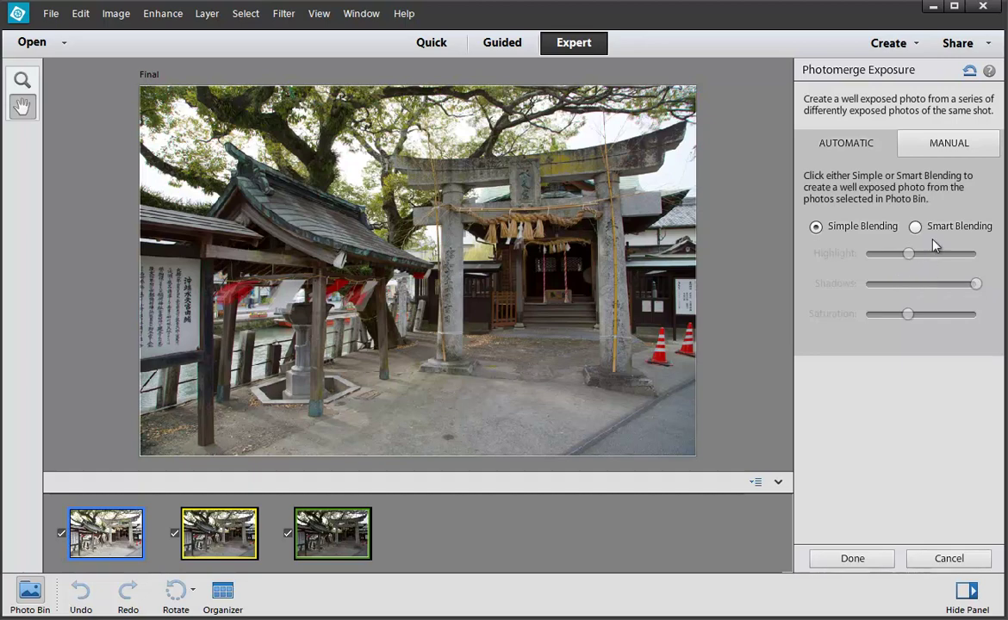
click(940, 145)
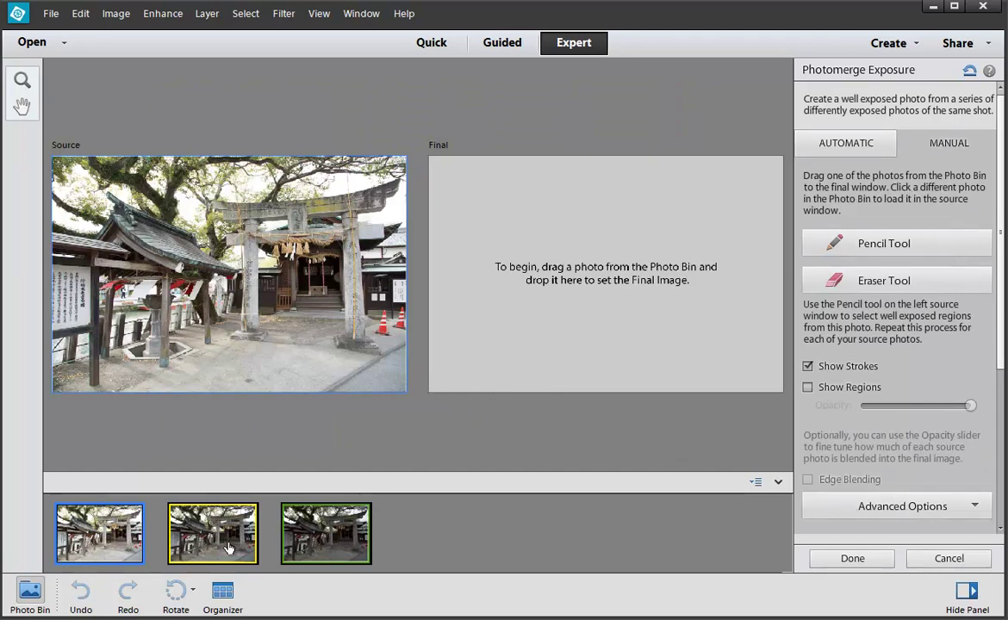
- Make exposure 2 the final base and mark the sky along the top edge from the darkest exposure
drag(229, 549, 503, 316)
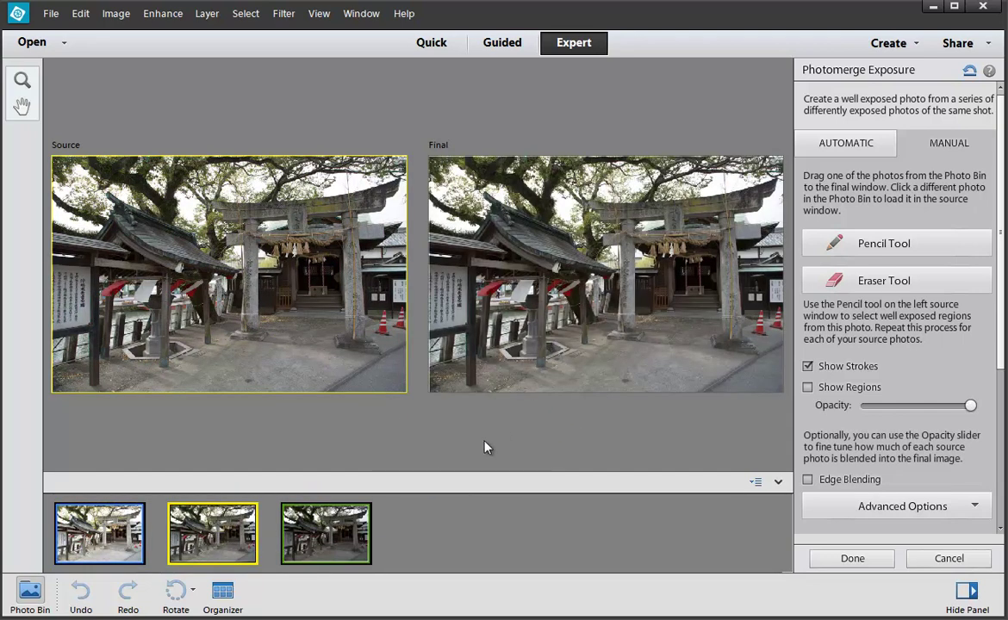
click(332, 530)
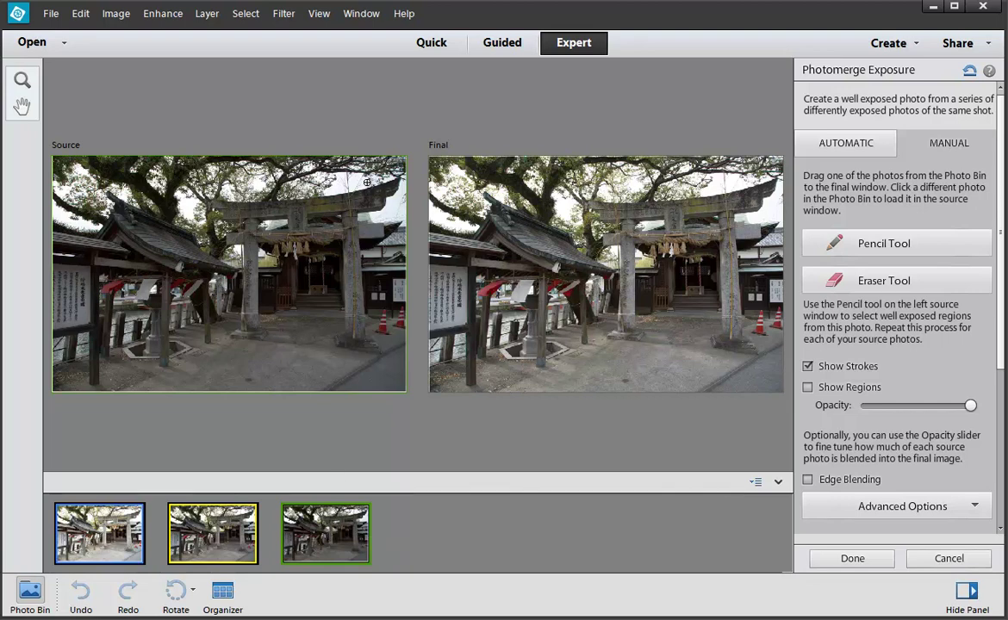
mouse_move(403, 159)
mouse_down()
mouse_move(355, 180)
mouse_move(256, 186)
mouse_move(87, 173)
mouse_up()
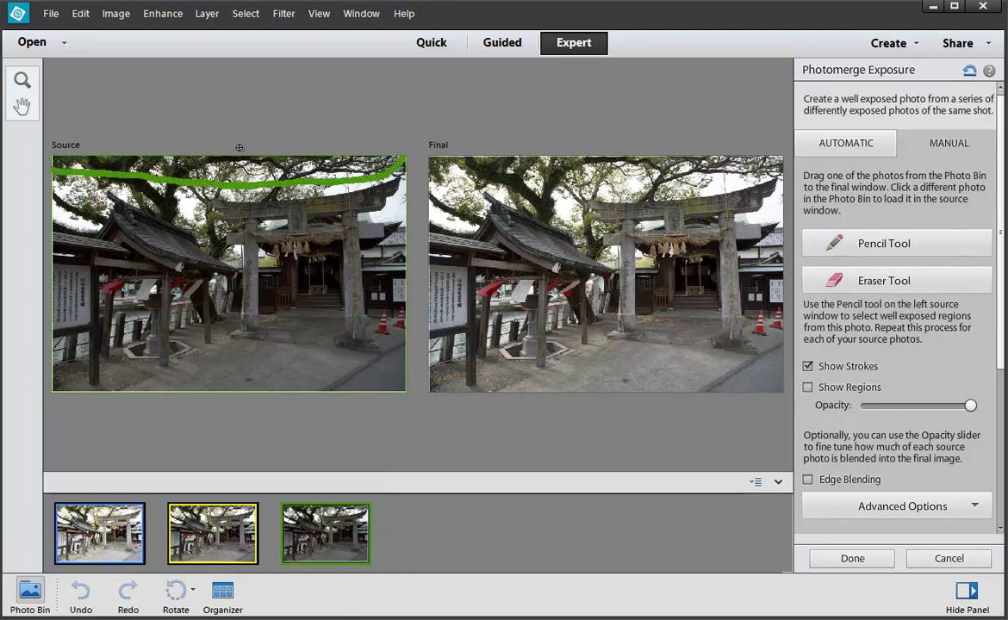
drag(309, 157, 403, 157)
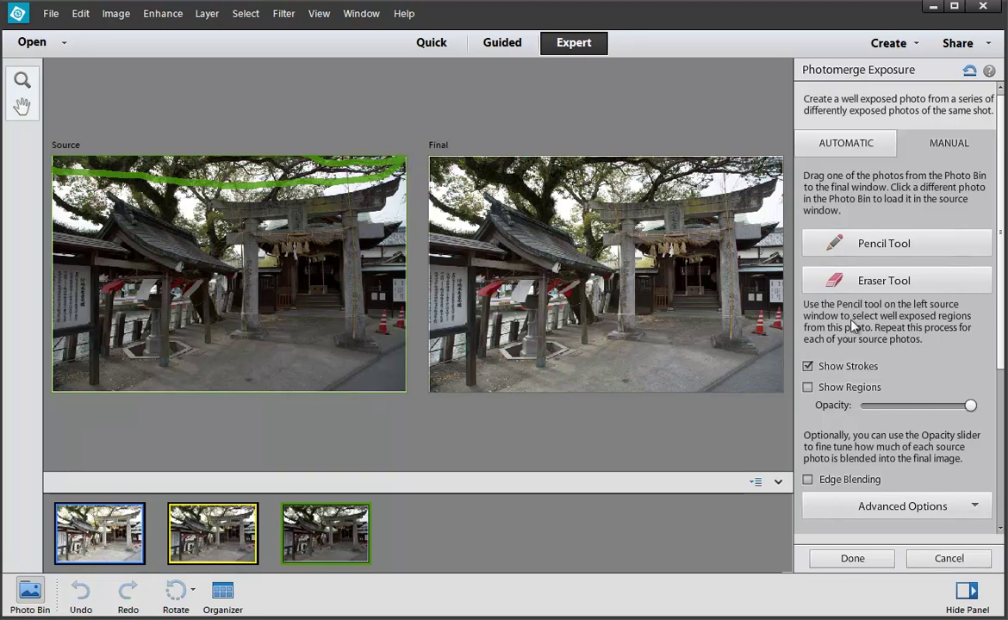
- Erase the extra downward green stroke, checking with Show Regions, and load the brightest exposure as source
click(809, 388)
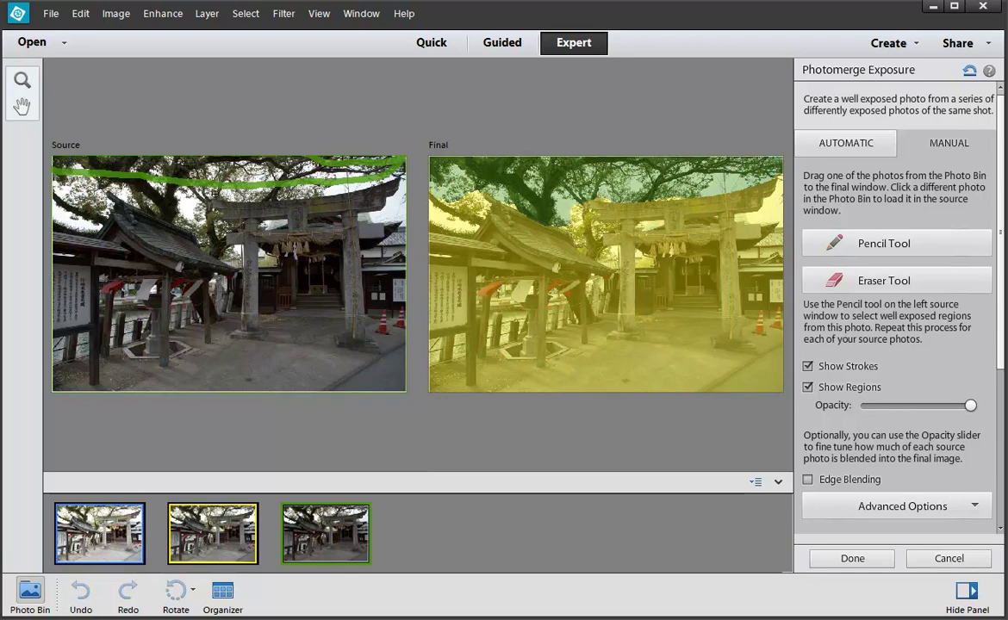
drag(206, 183, 212, 247)
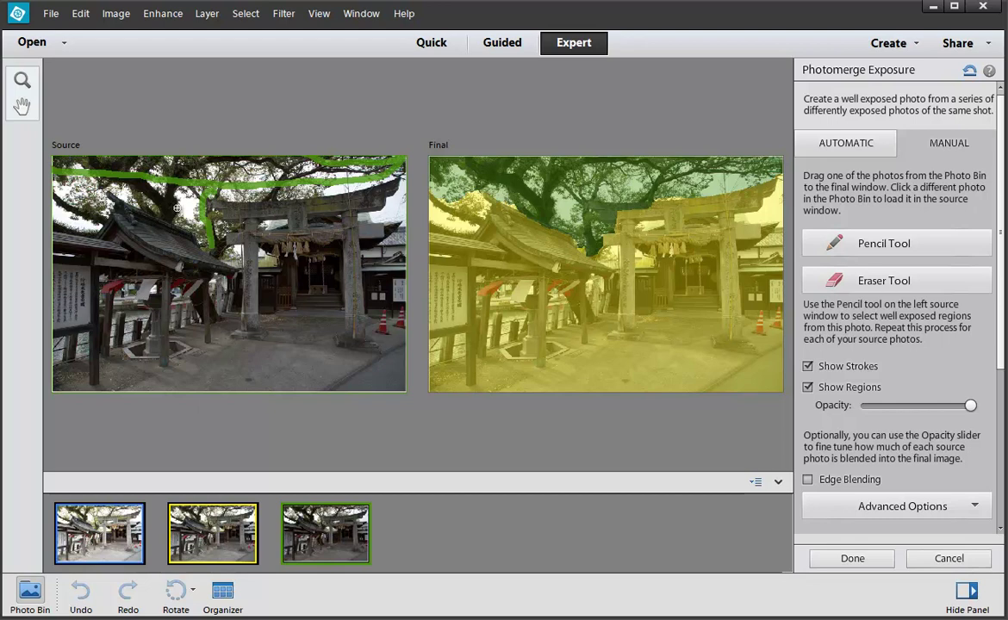
click(808, 388)
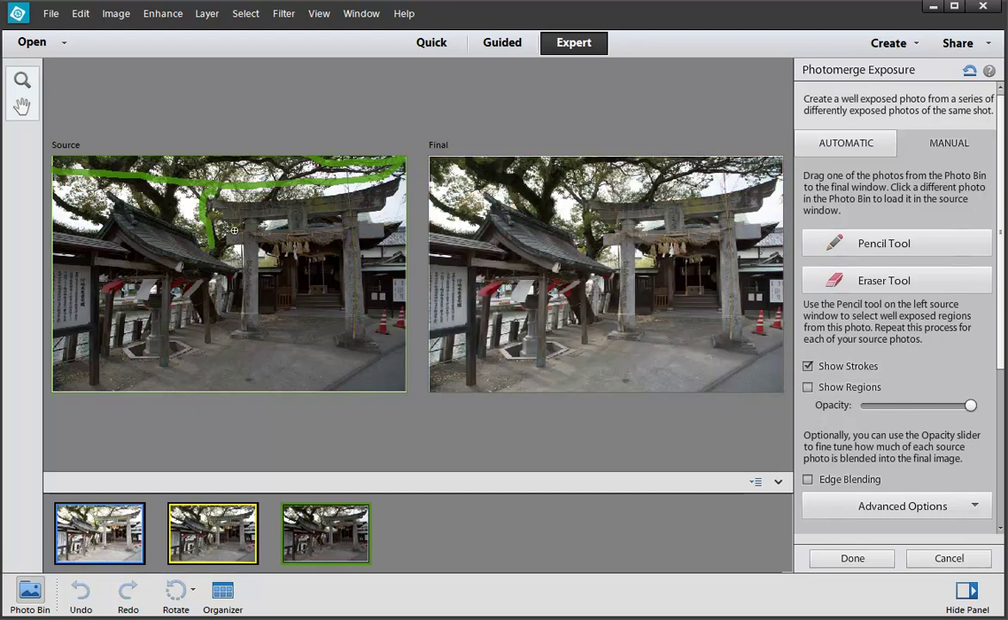
click(838, 286)
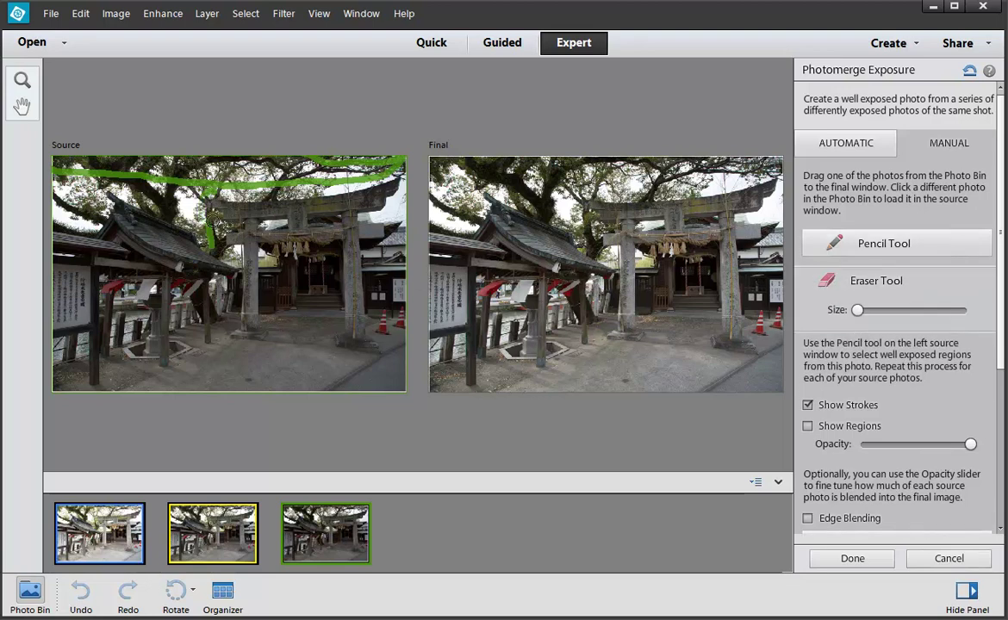
drag(203, 210, 222, 231)
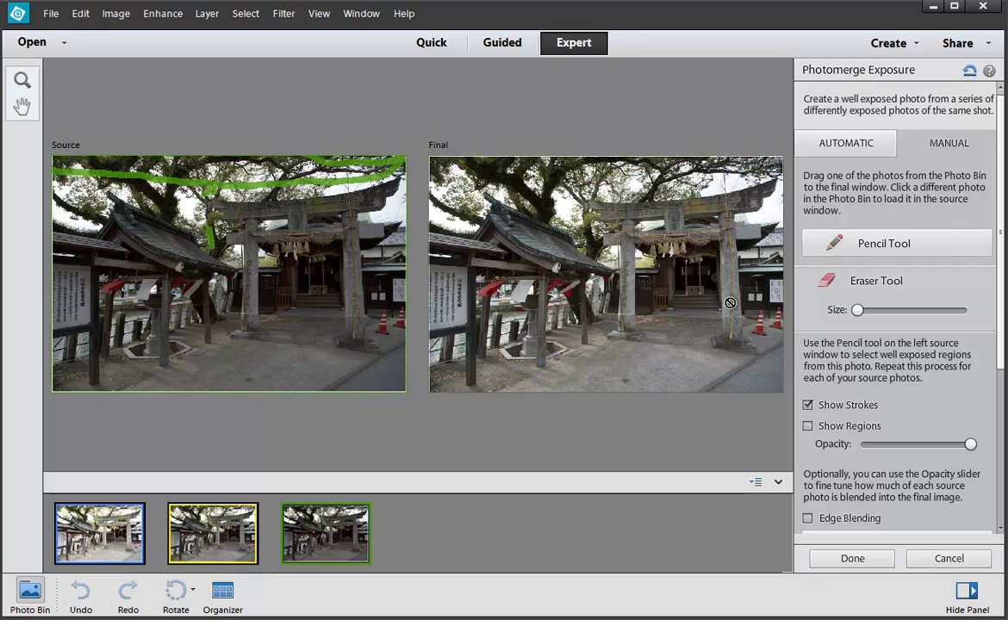
click(809, 426)
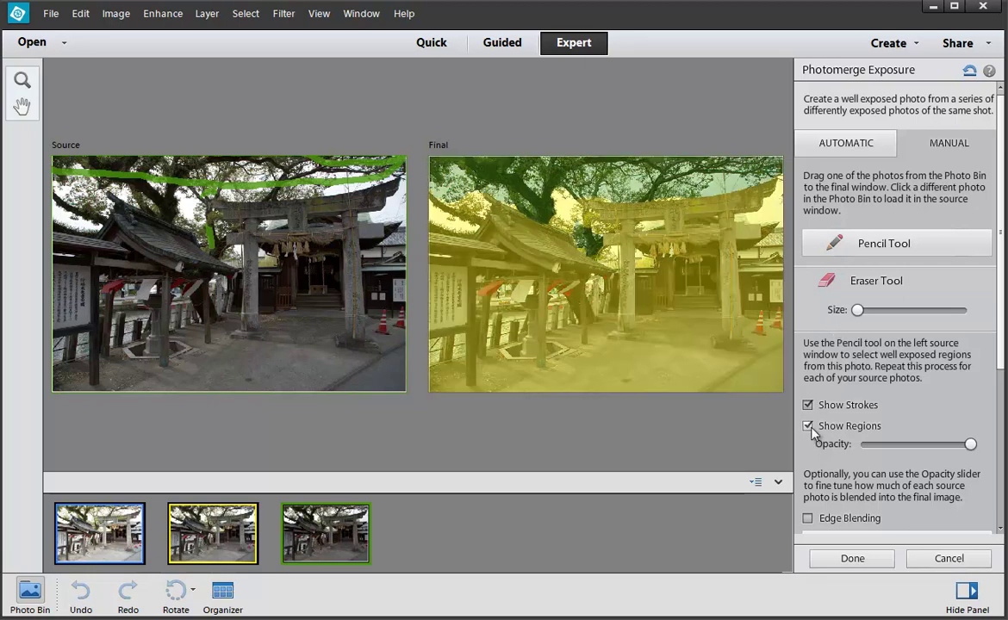
click(809, 426)
click(809, 427)
click(809, 427)
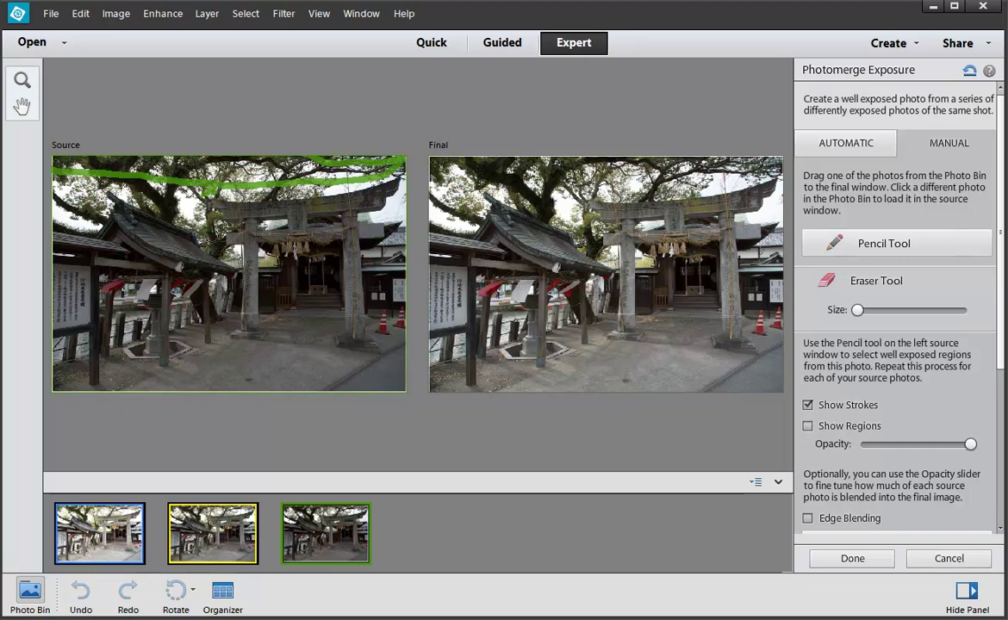
click(108, 536)
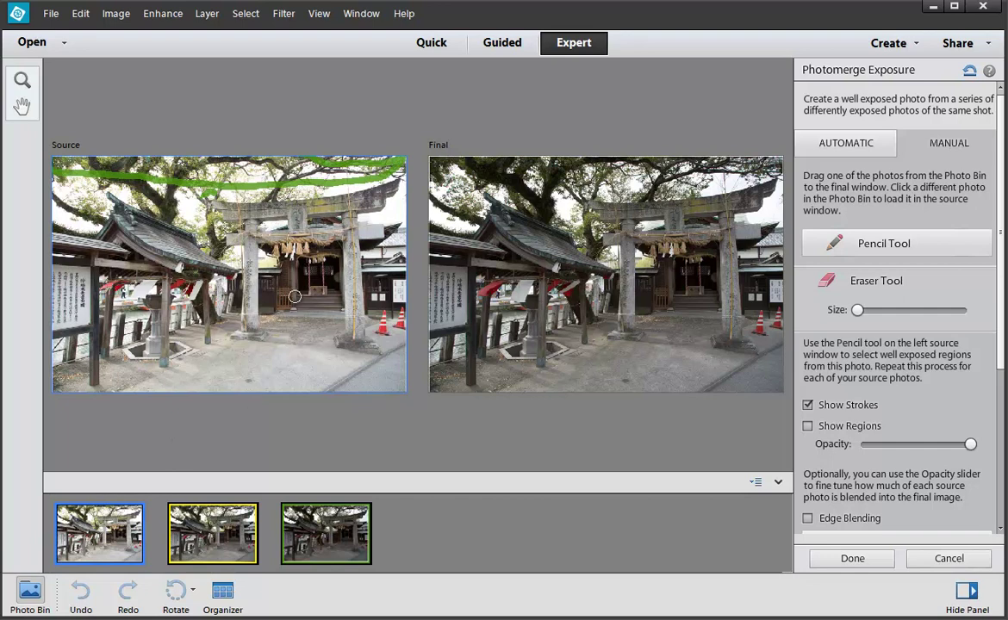
- Draw blue Pencil strokes over the shrine doorway and near the traffic cones, checking regions
click(893, 282)
click(888, 243)
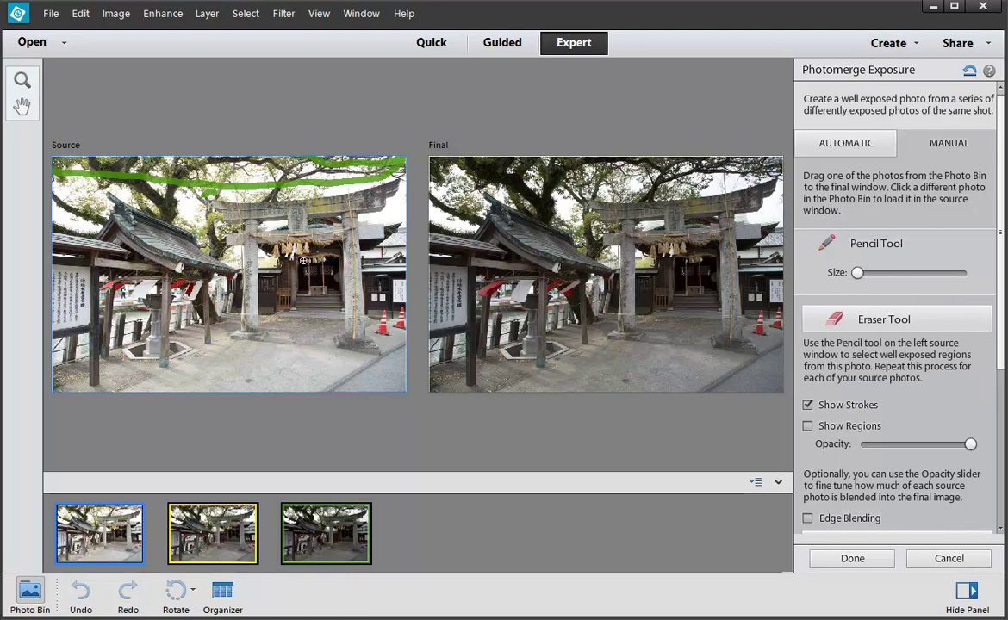
mouse_move(293, 258)
mouse_down()
mouse_move(324, 263)
mouse_move(316, 299)
mouse_up()
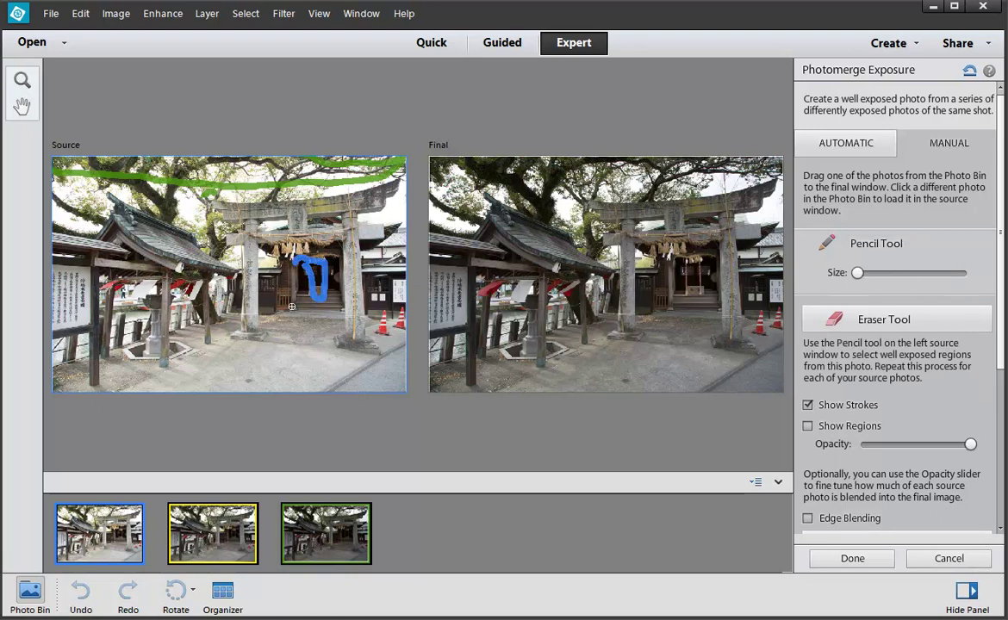
mouse_move(315, 260)
mouse_down()
mouse_move(334, 250)
mouse_move(329, 293)
mouse_up()
drag(298, 257, 274, 251)
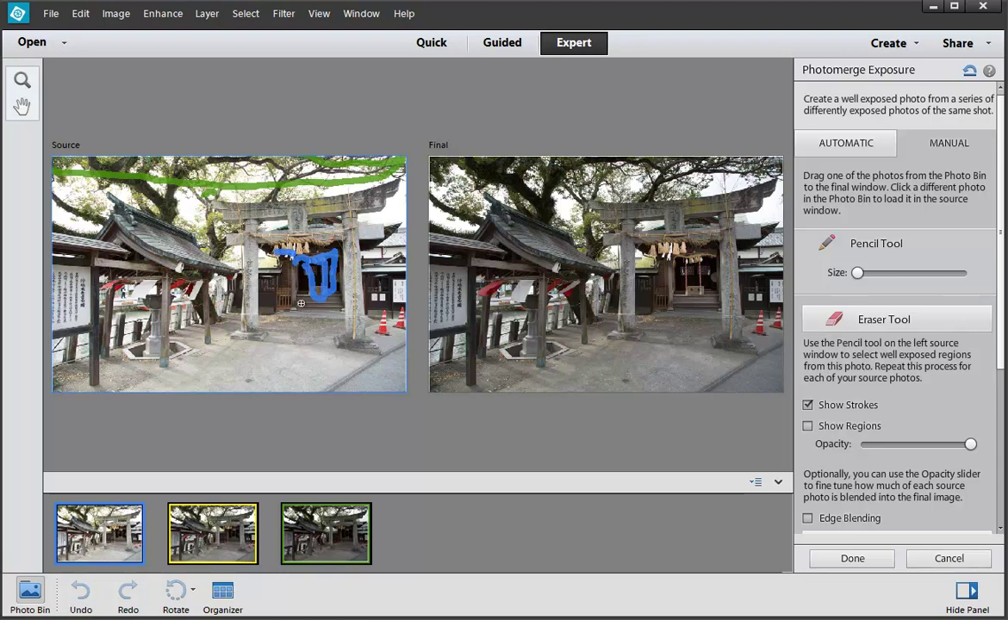
mouse_move(288, 258)
mouse_down()
mouse_move(287, 295)
mouse_move(272, 253)
mouse_move(278, 284)
mouse_up()
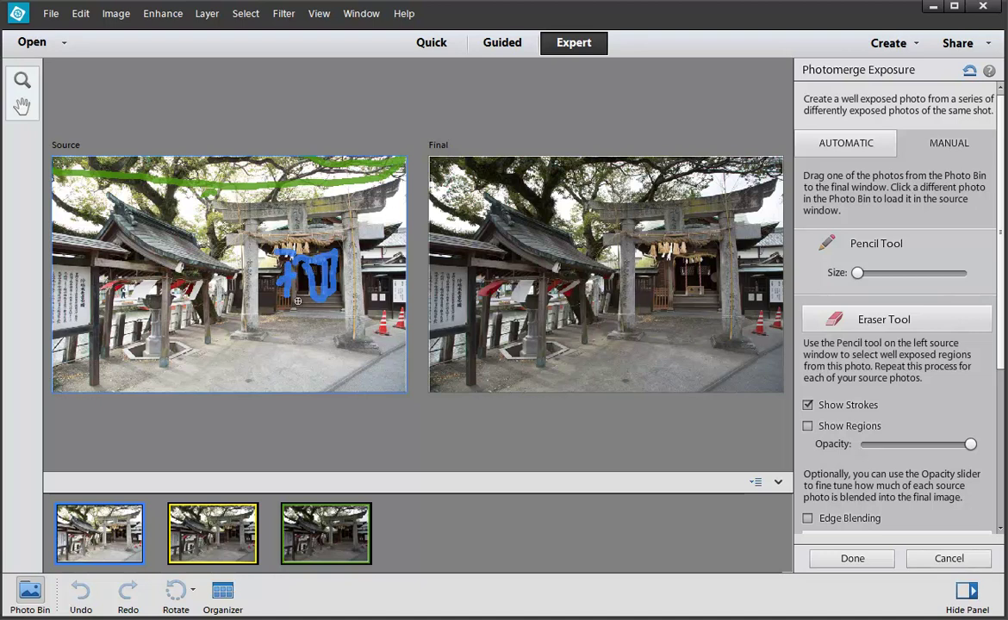
click(808, 426)
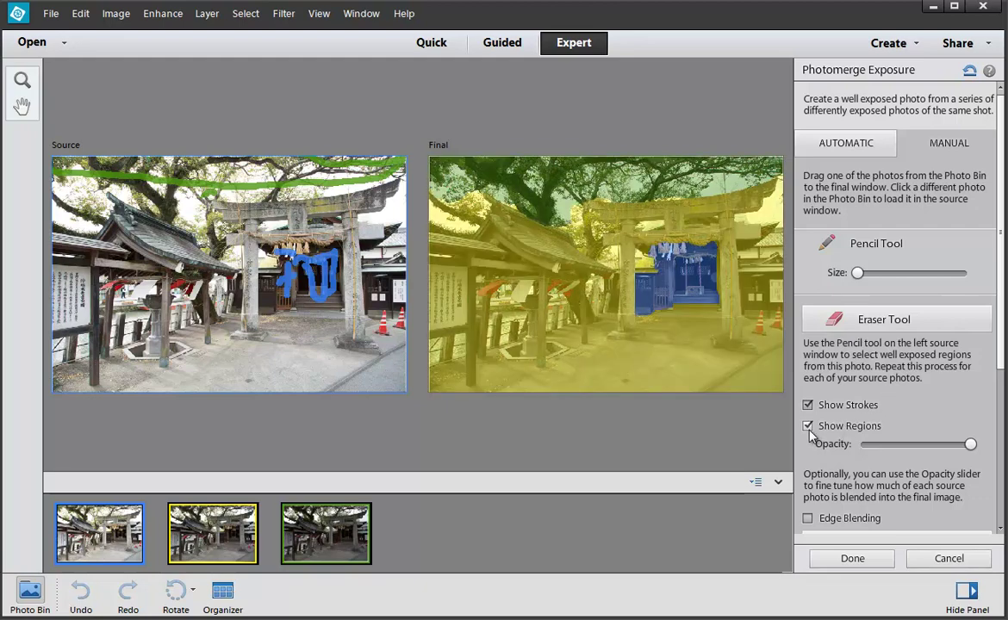
click(808, 427)
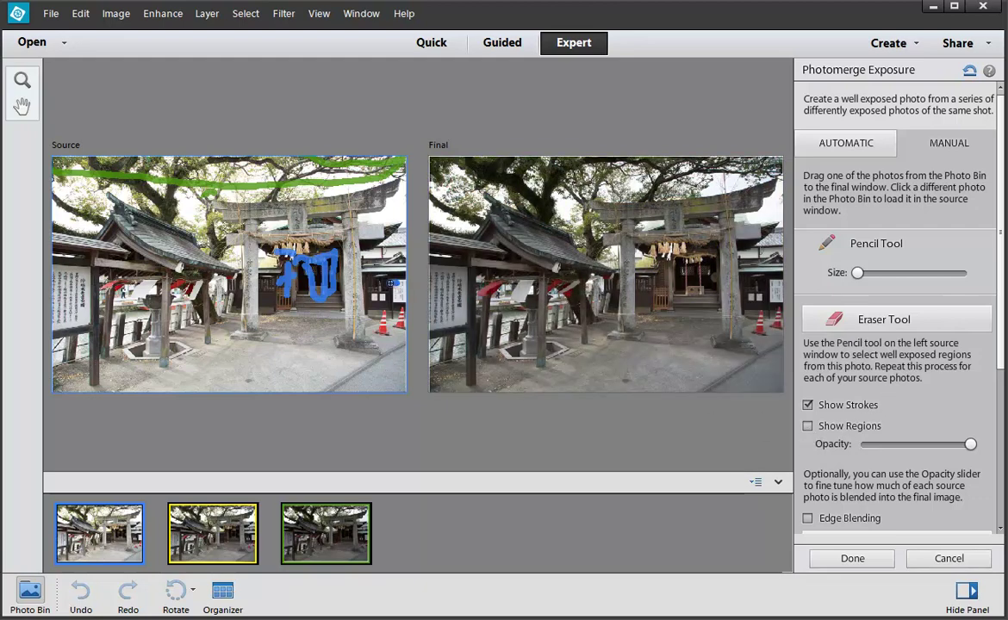
drag(392, 283, 377, 304)
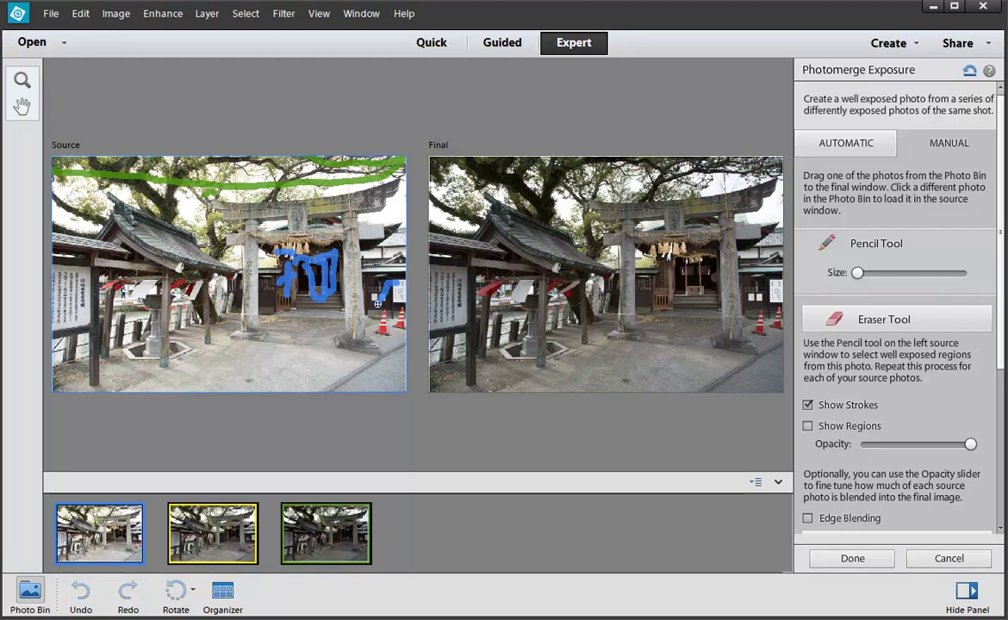
- Switch to Automatic, choose Smart Blending and finish the merge into Untitled-1
click(849, 144)
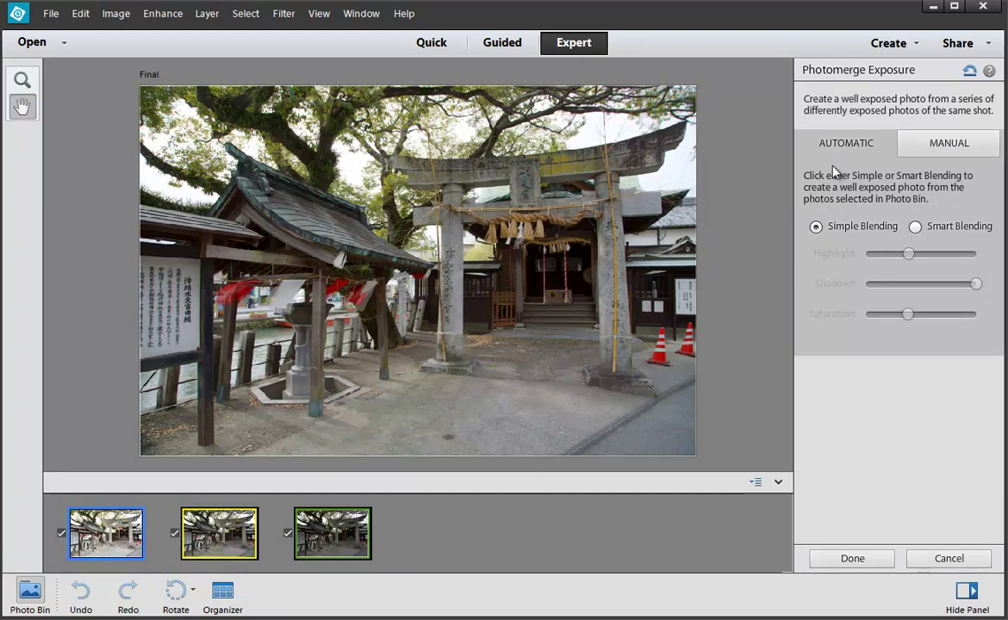
click(915, 228)
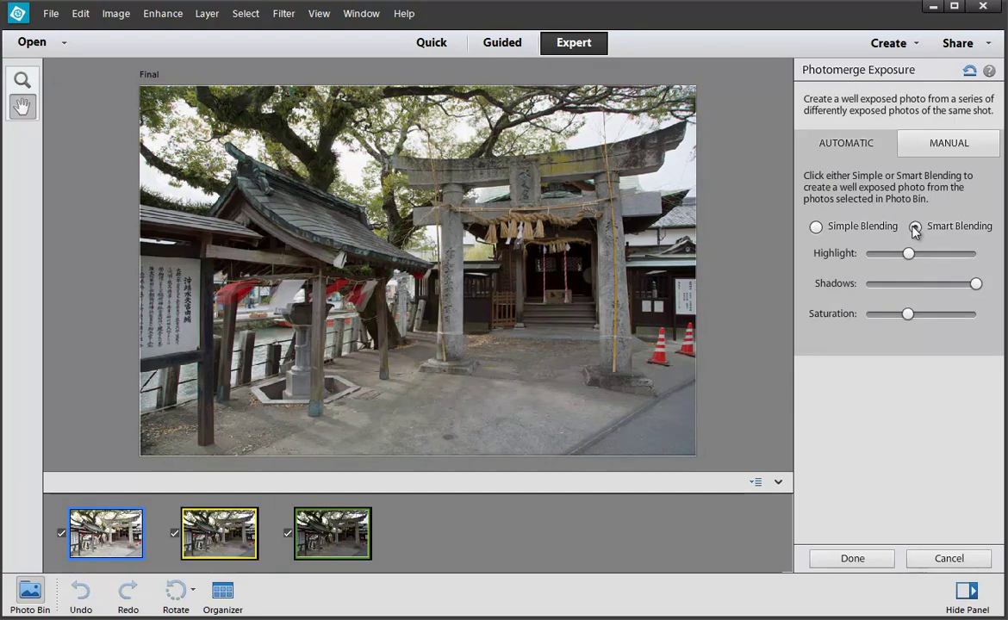
click(873, 560)
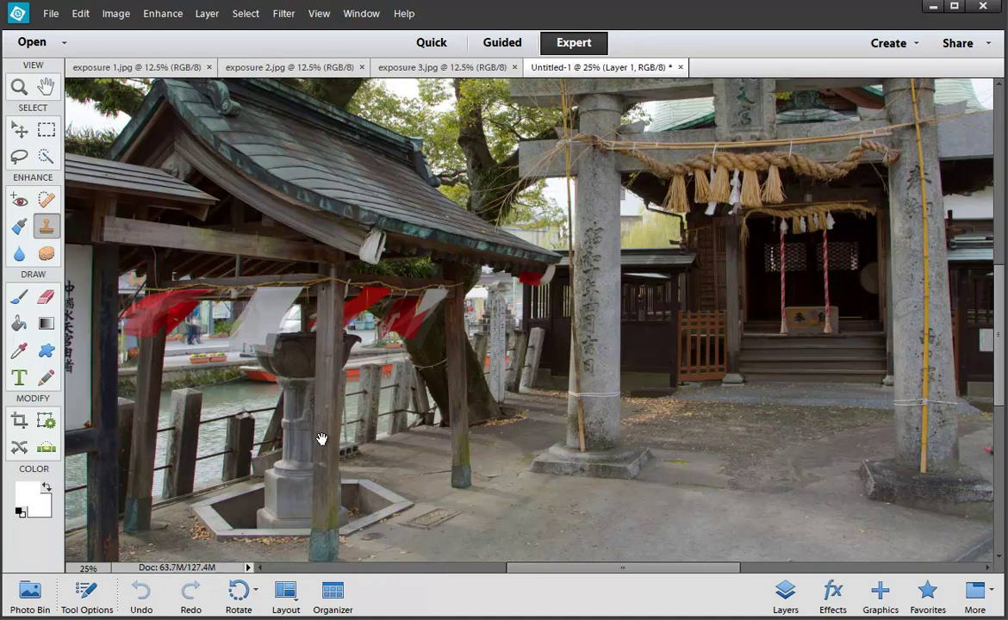
drag(218, 418, 265, 405)
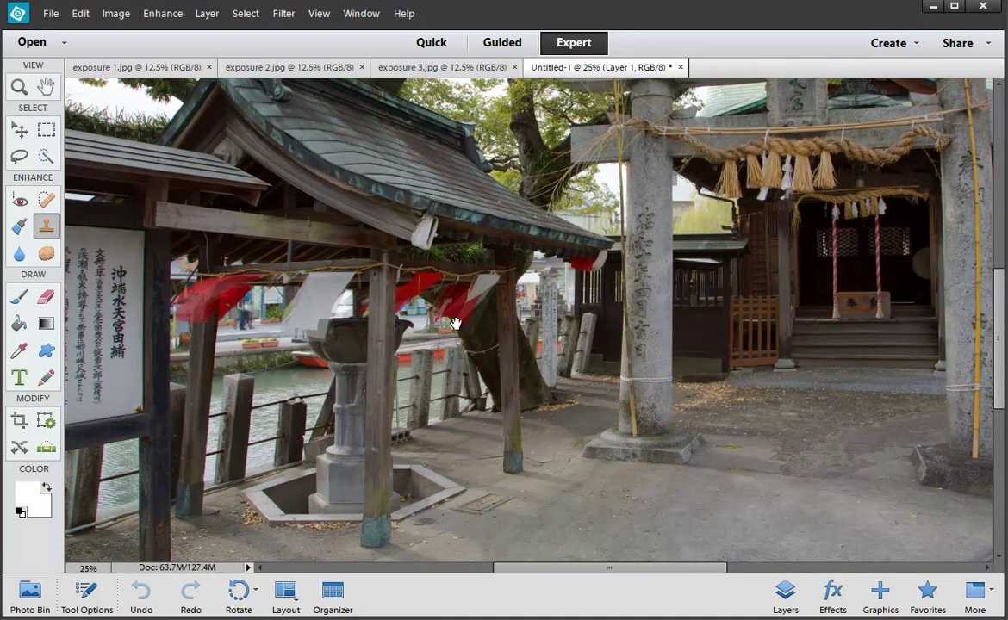
drag(478, 352, 448, 426)
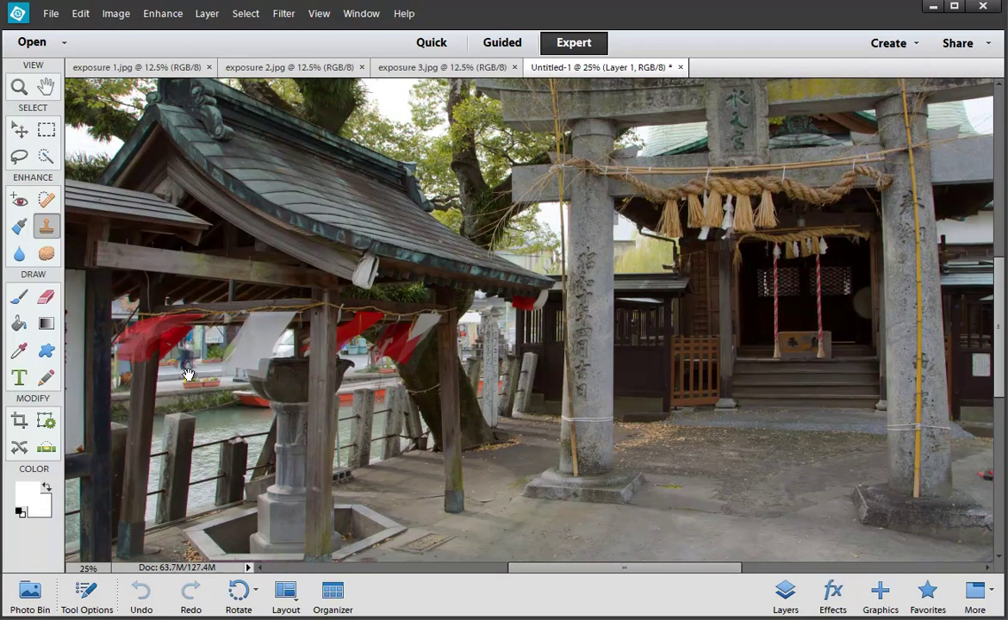
drag(551, 428, 379, 398)
drag(541, 392, 371, 375)
drag(307, 384, 459, 395)
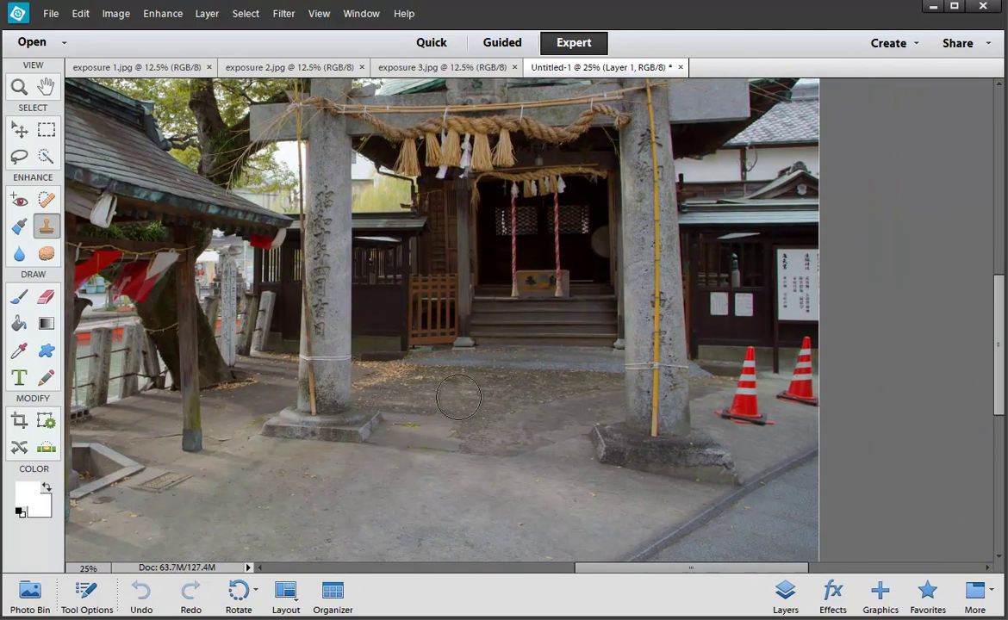
key(ctrl+l)
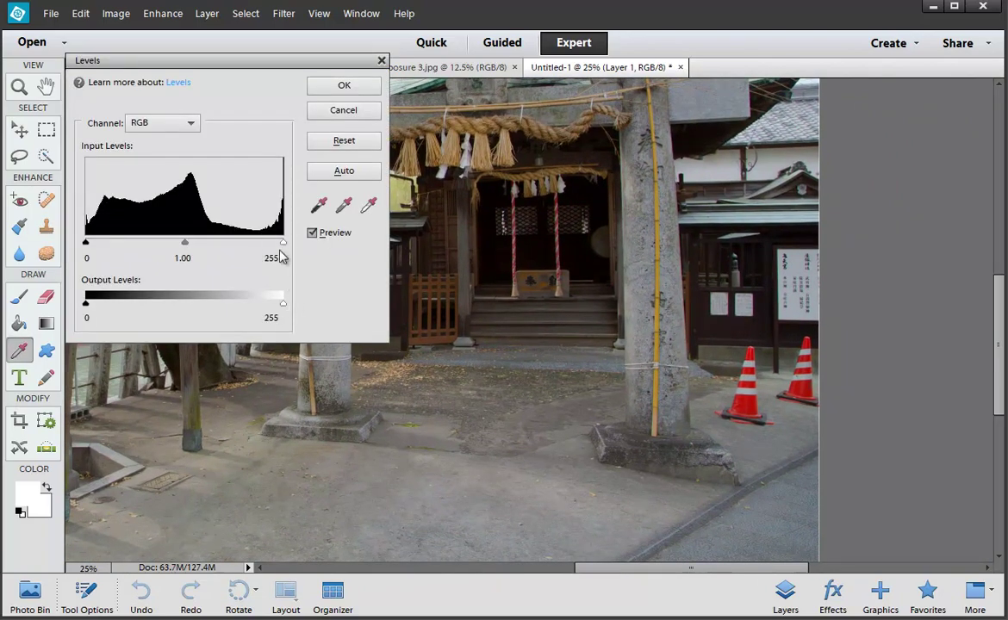
drag(282, 243, 271, 246)
drag(186, 243, 191, 243)
drag(85, 243, 90, 243)
click(344, 86)
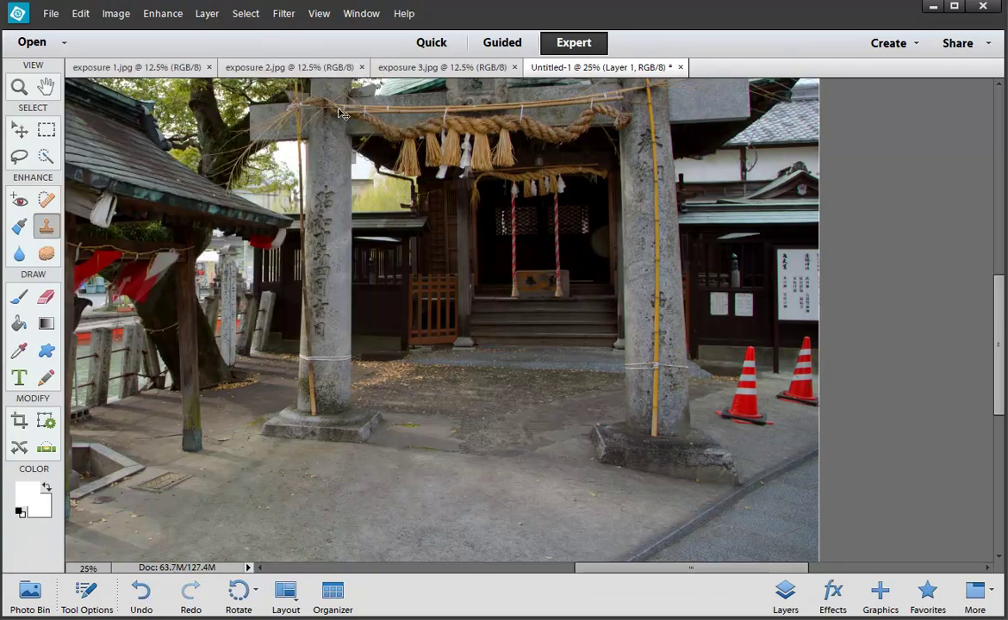
key(ctrl+0)
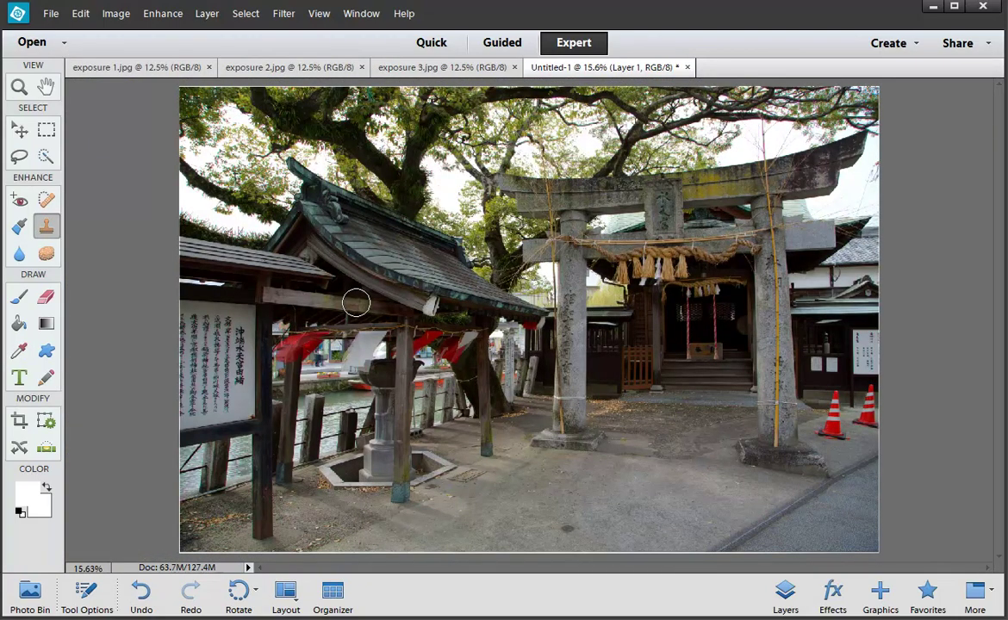
key(ctrl+z)
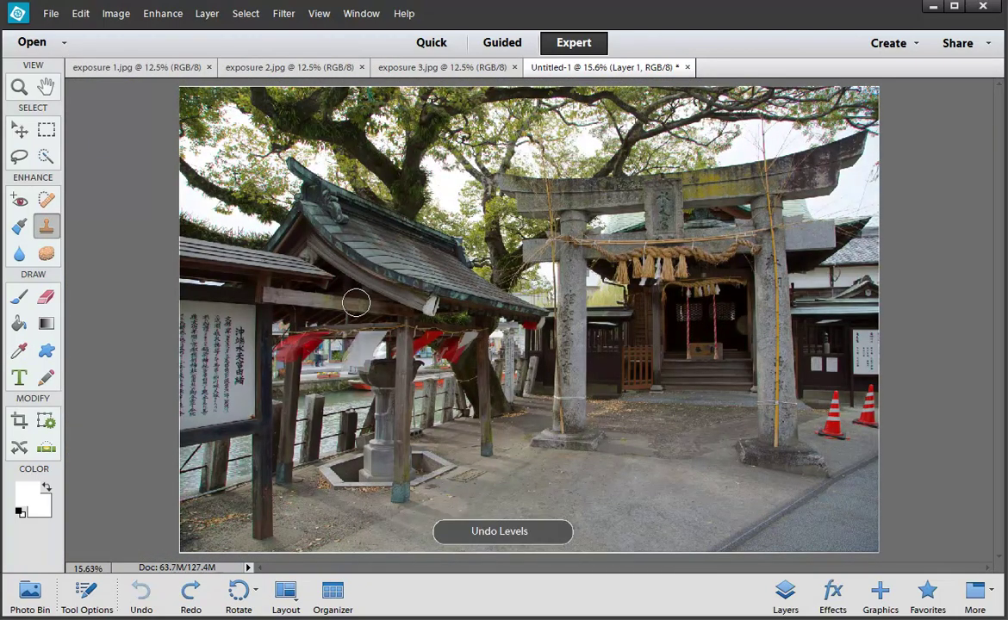